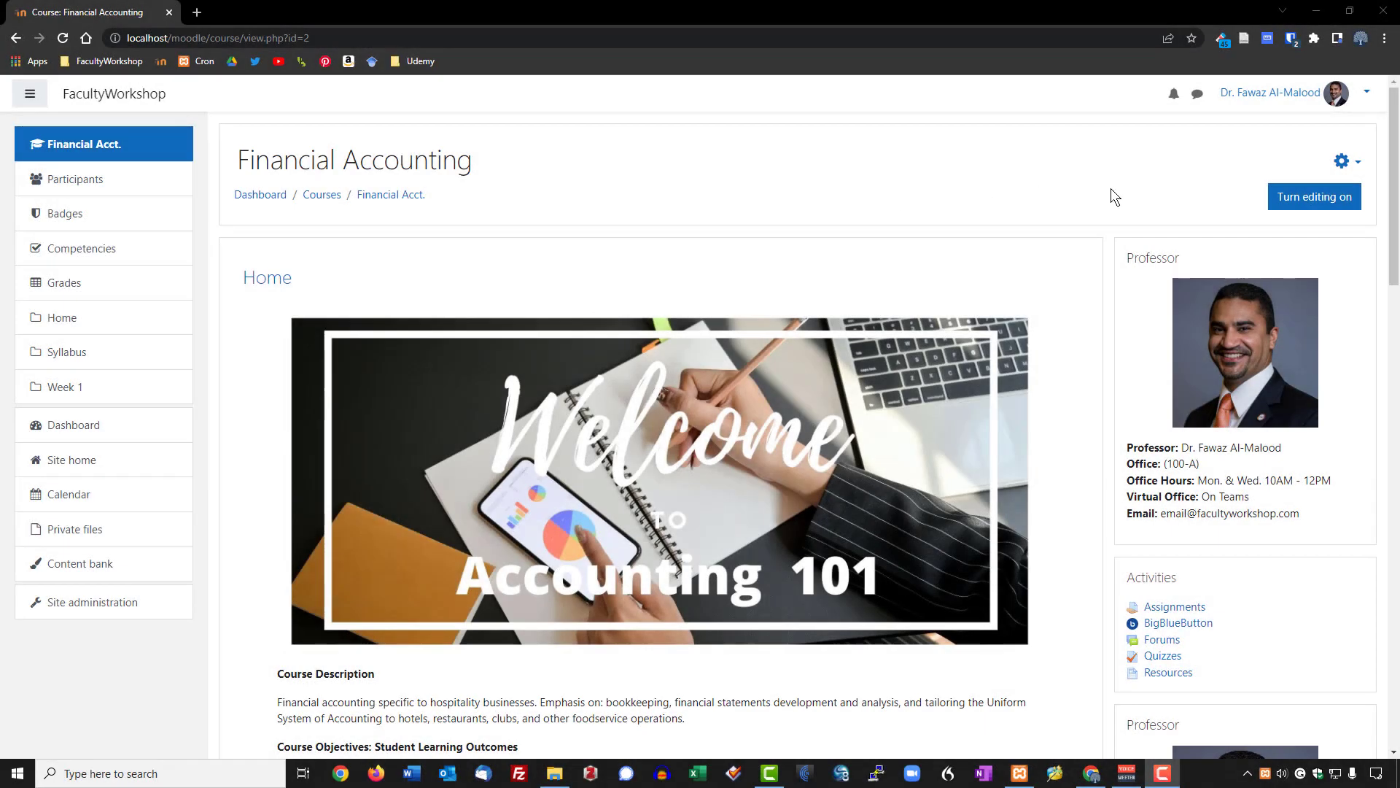
Step: Scroll through the Financial Accounting course page to review its Home, Syllabus and Week 1 activities
drag(1395, 124, 1397, 573)
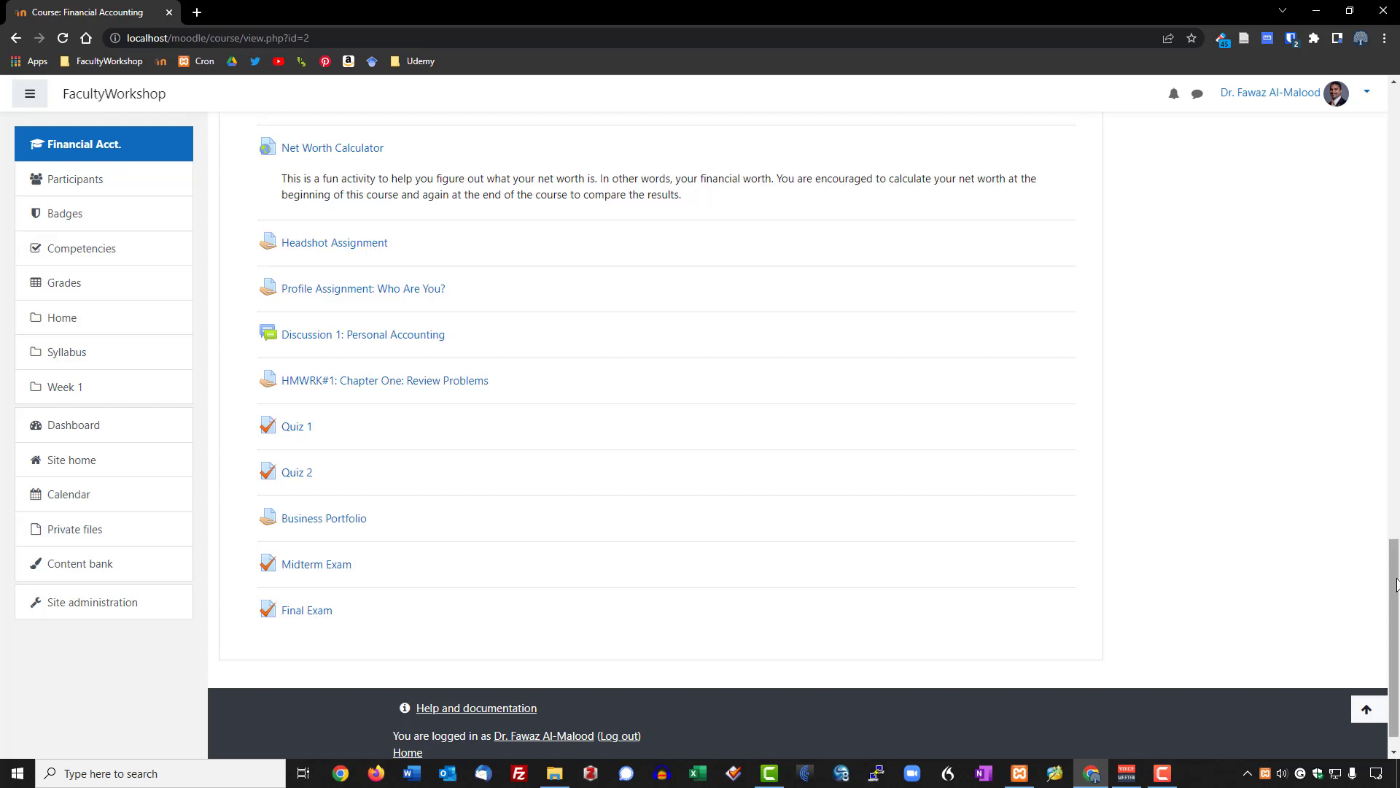
drag(1396, 583, 1381, 155)
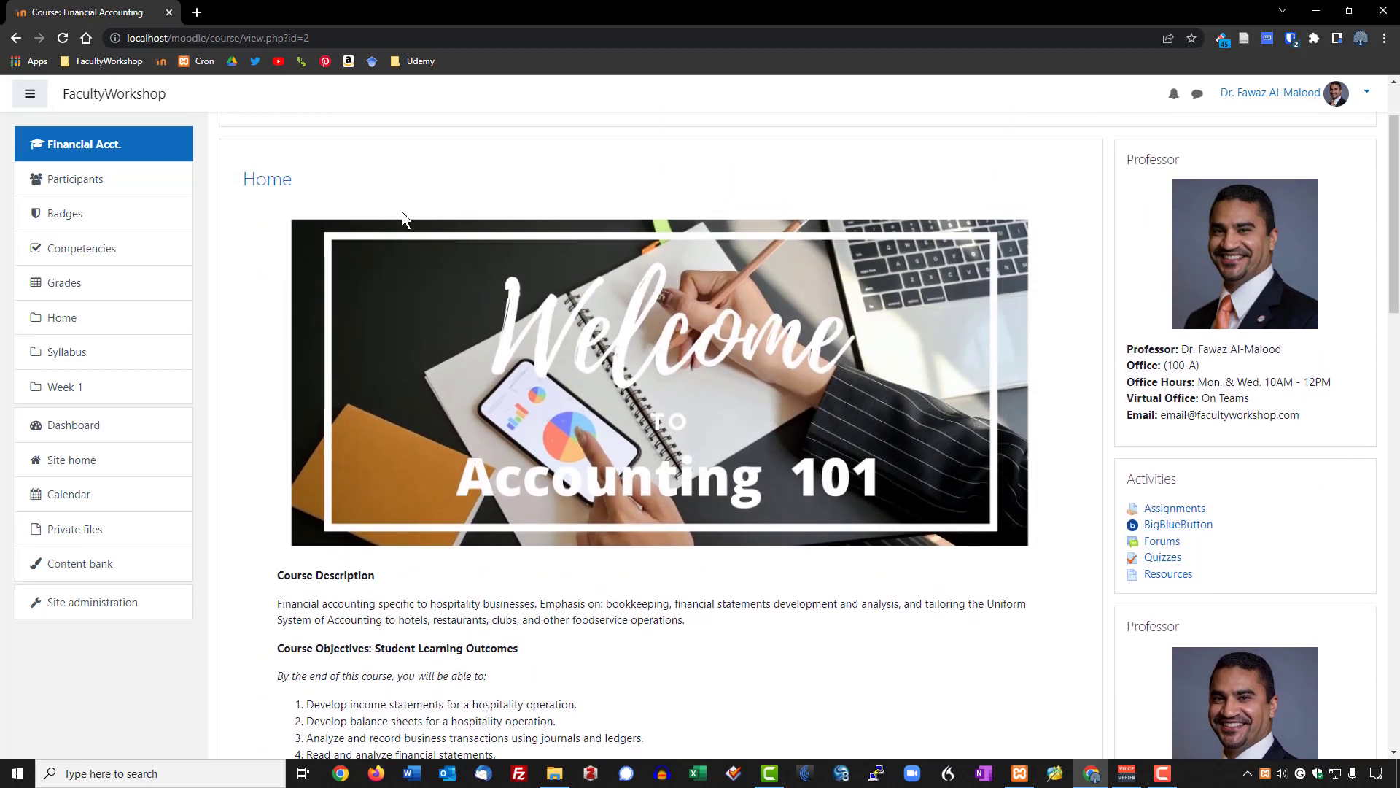
Step: Open the Financial Accounting grader report from the course Grades
click(81, 291)
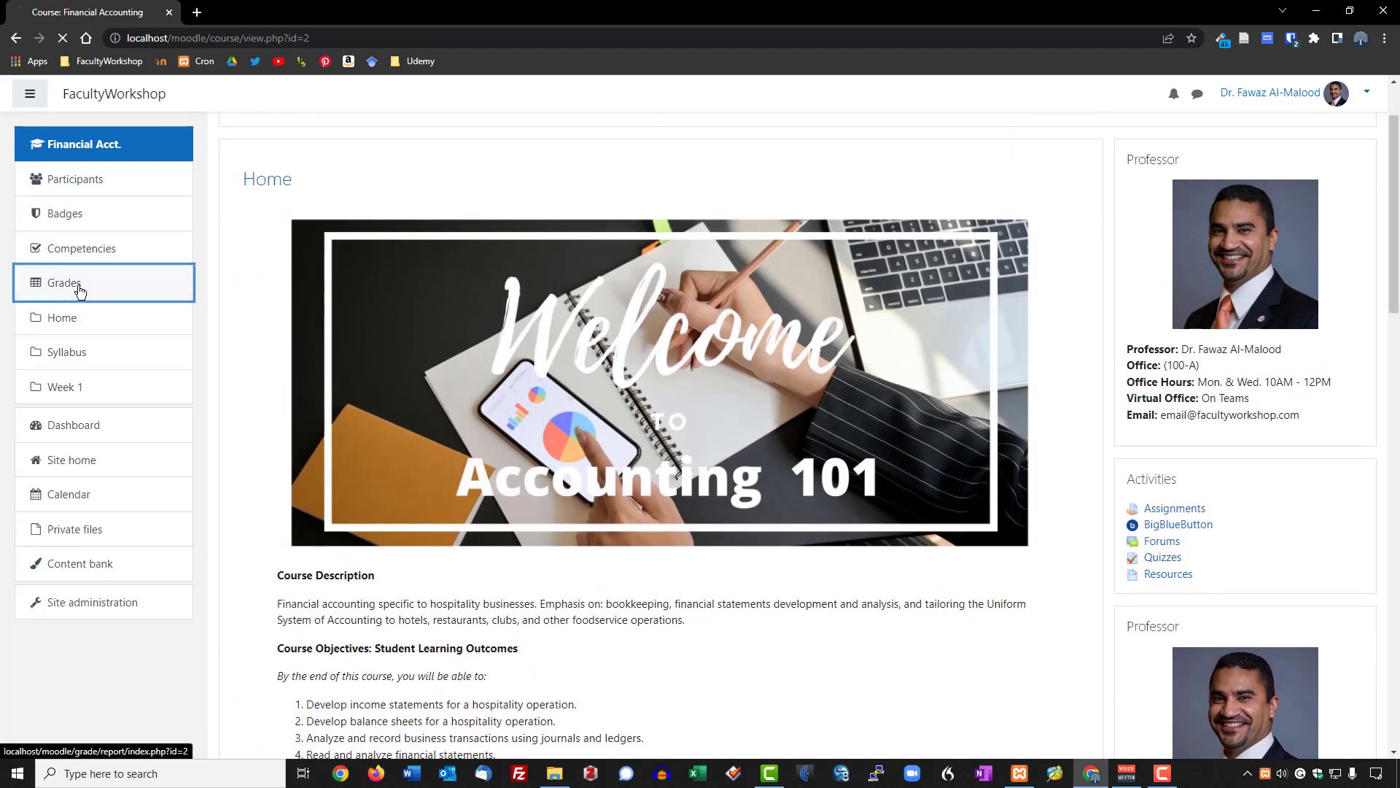
click(307, 390)
scroll(321, 408, down, 2)
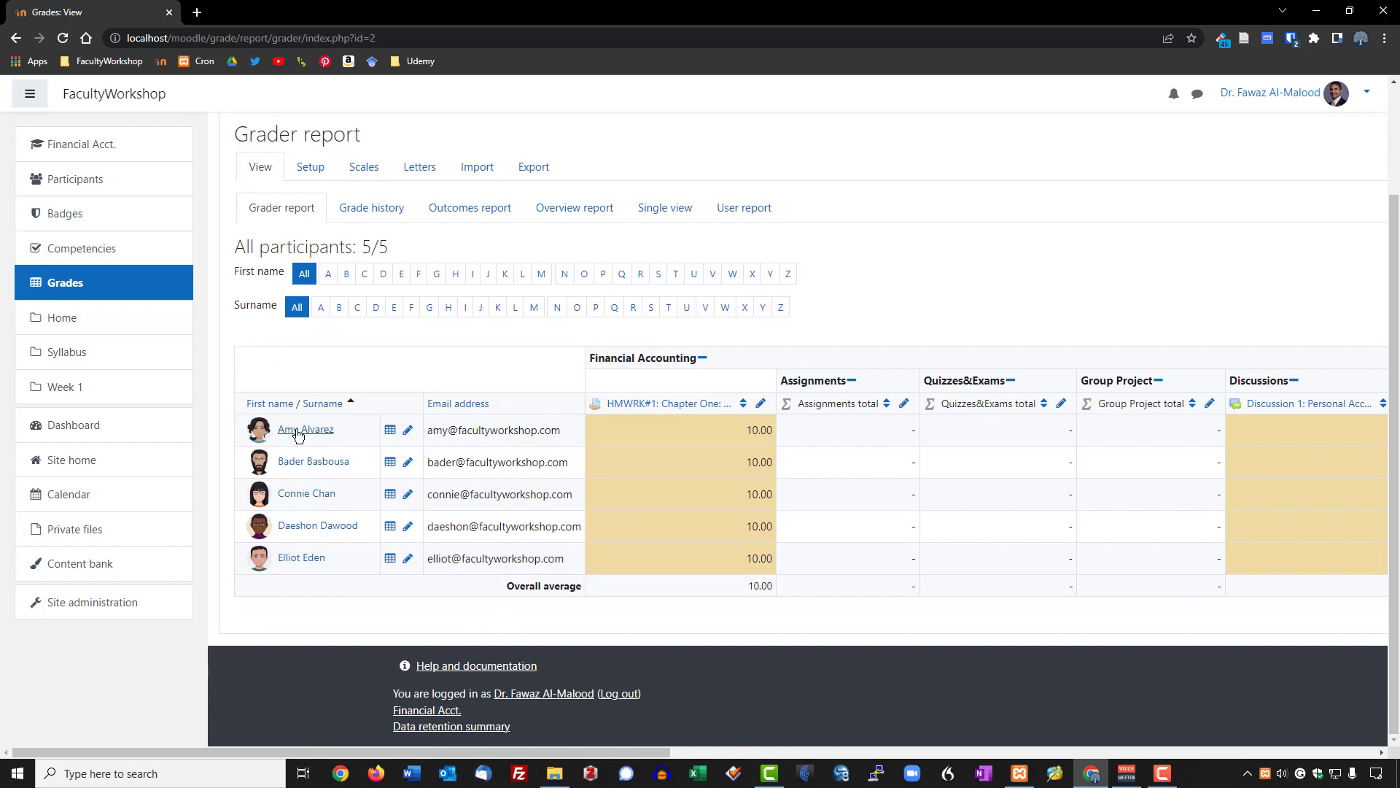
drag(349, 754, 417, 766)
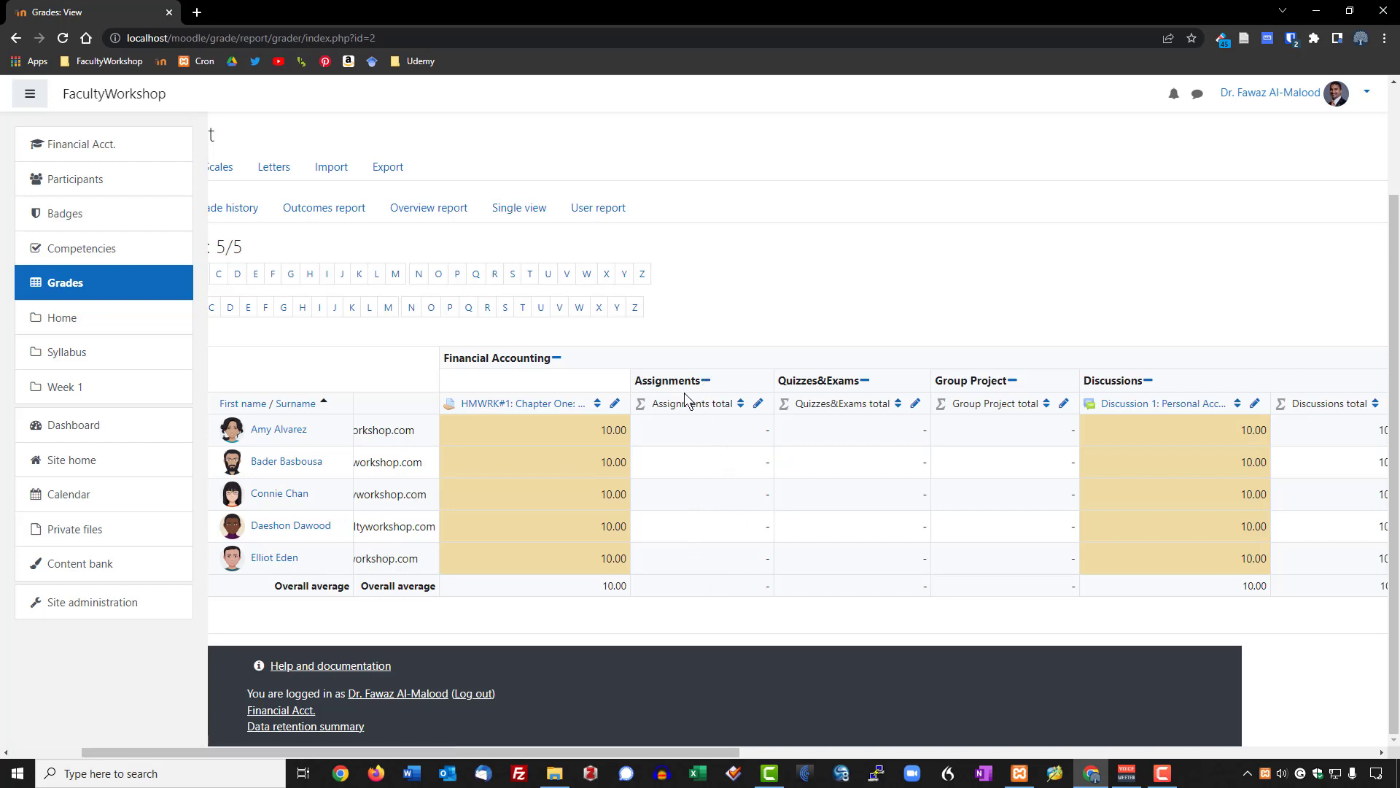
Step: Scroll across the grade table to review all activity and category columns, then return
drag(721, 383, 645, 388)
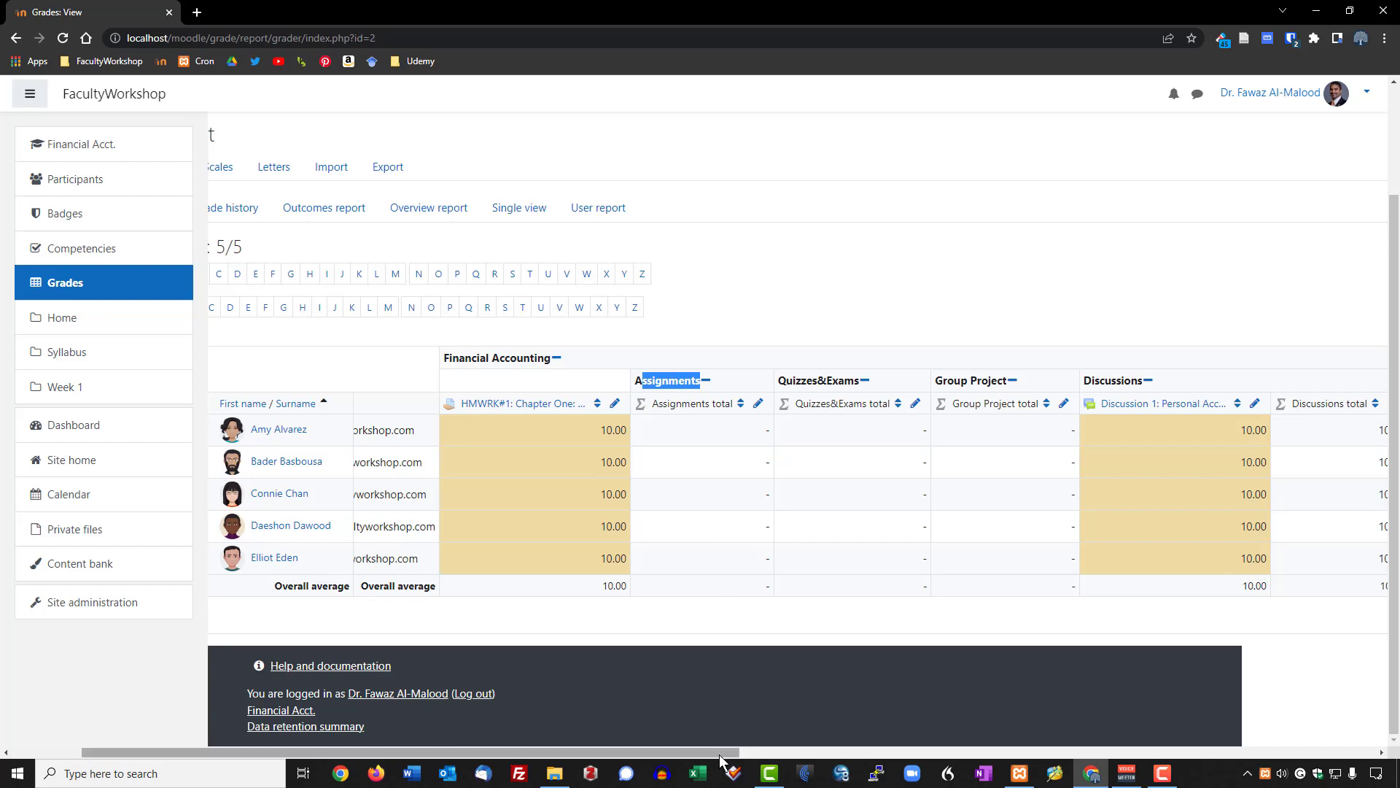
drag(720, 758, 1071, 771)
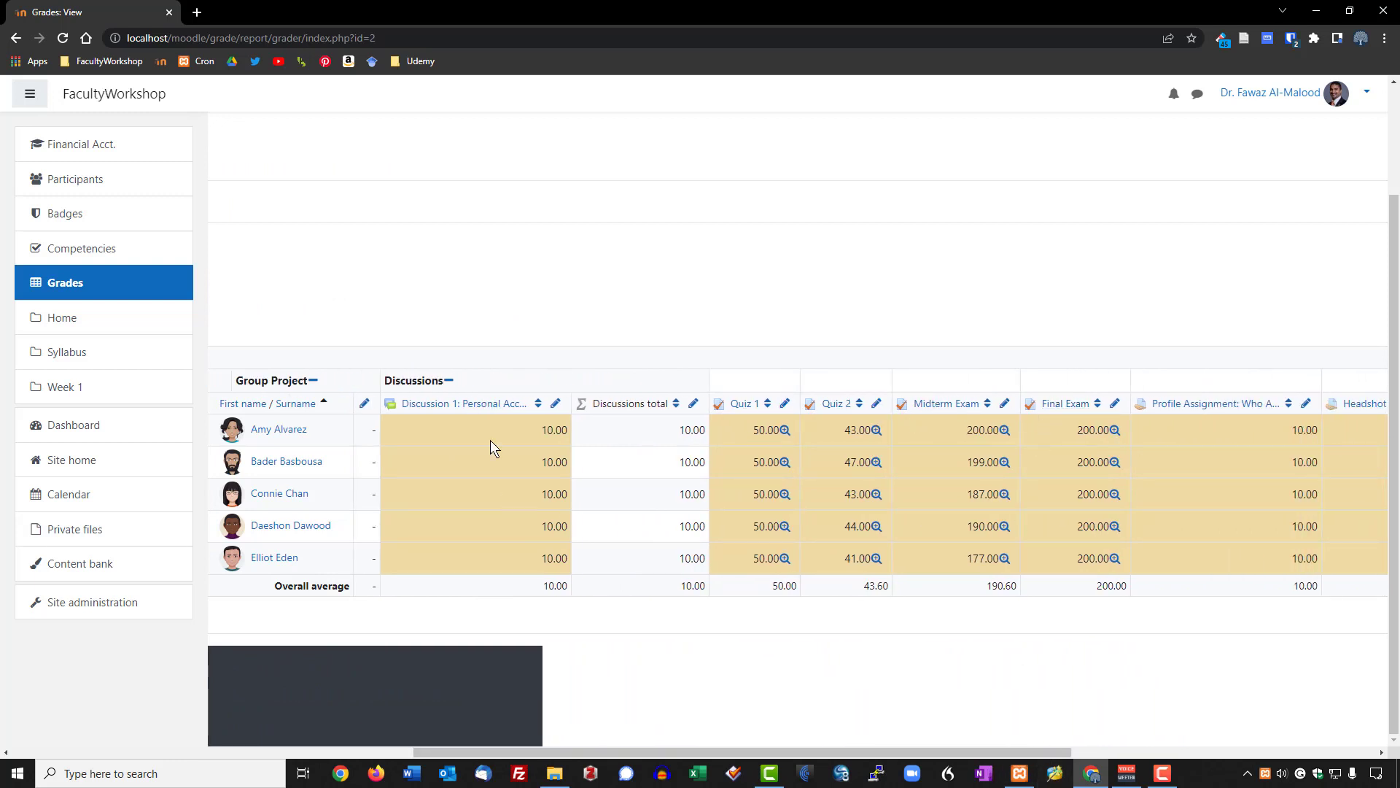
drag(862, 751, 1008, 751)
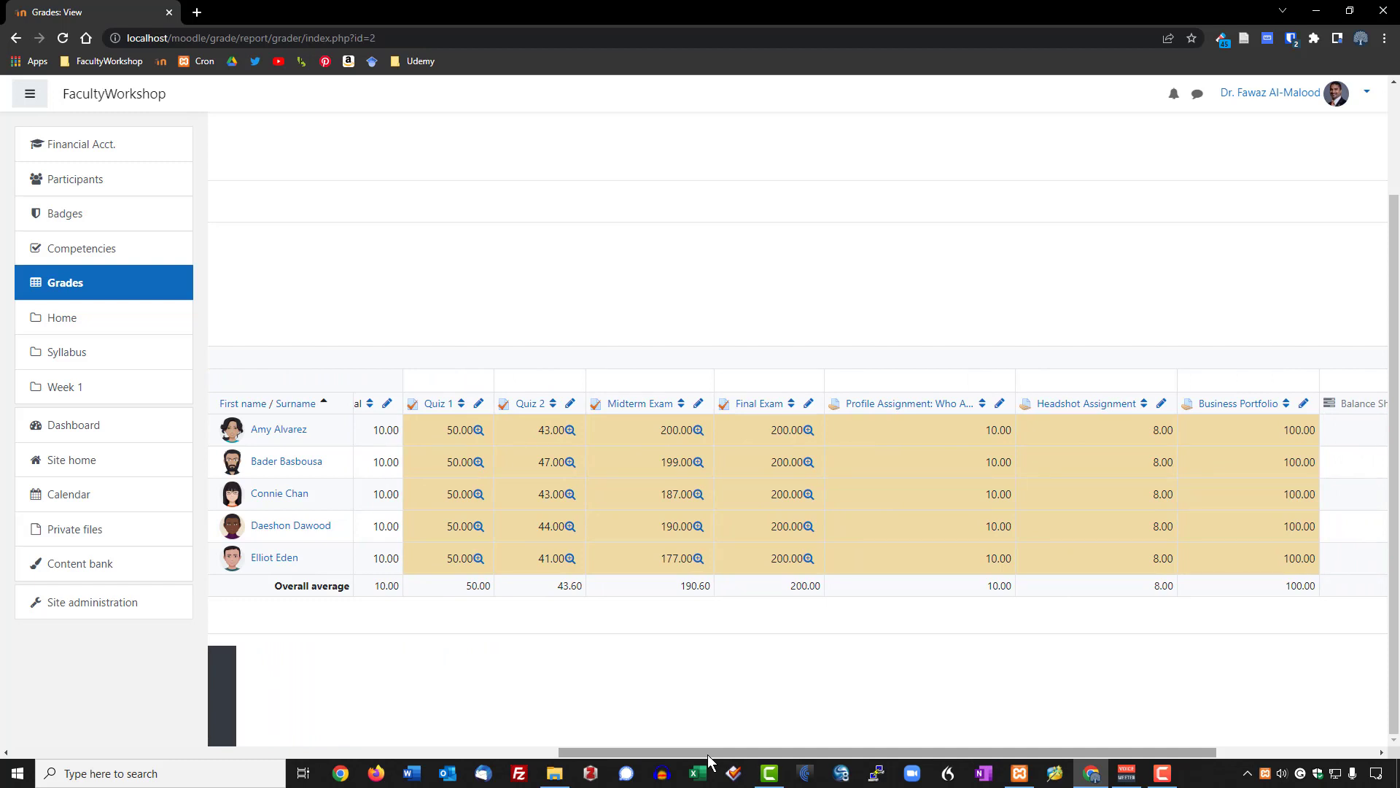
drag(709, 754, 229, 701)
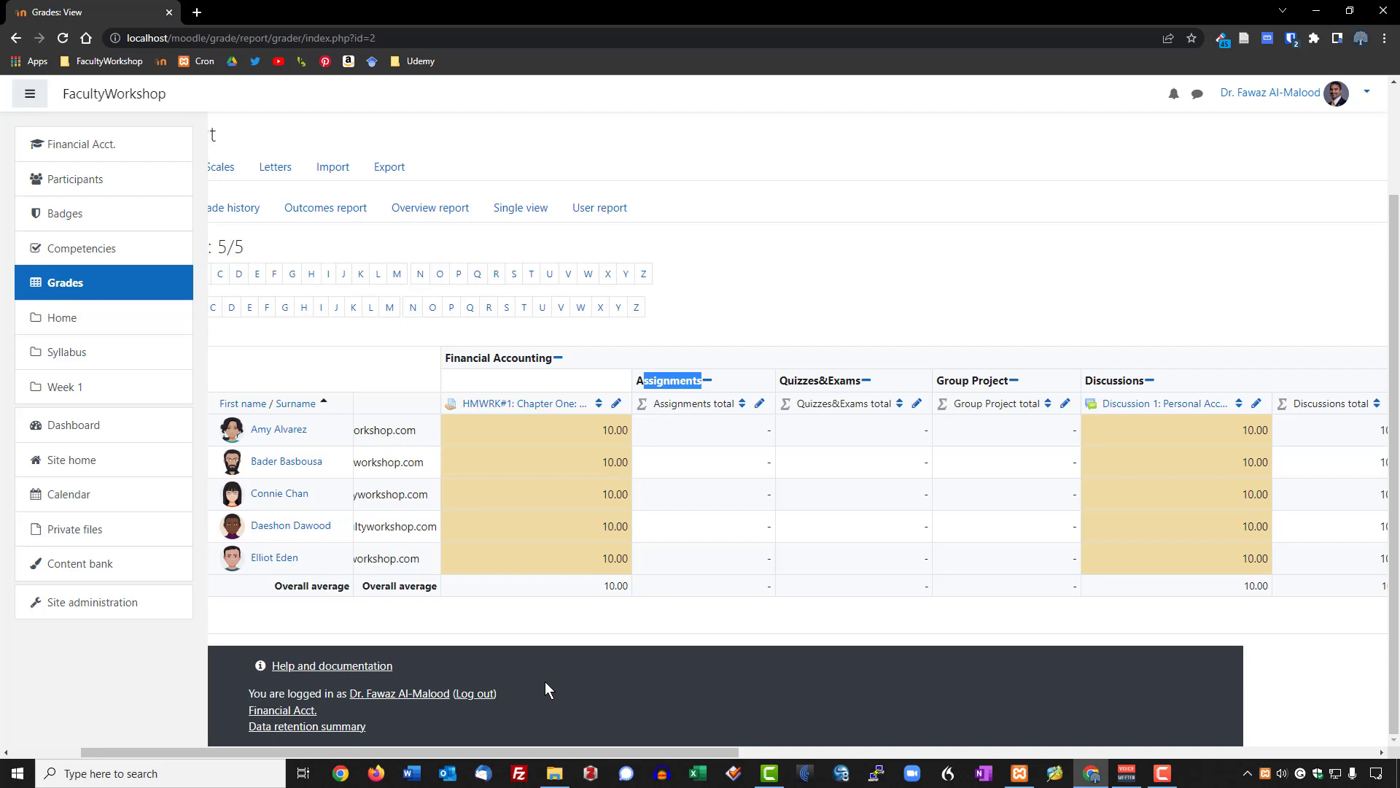
drag(543, 751, 438, 748)
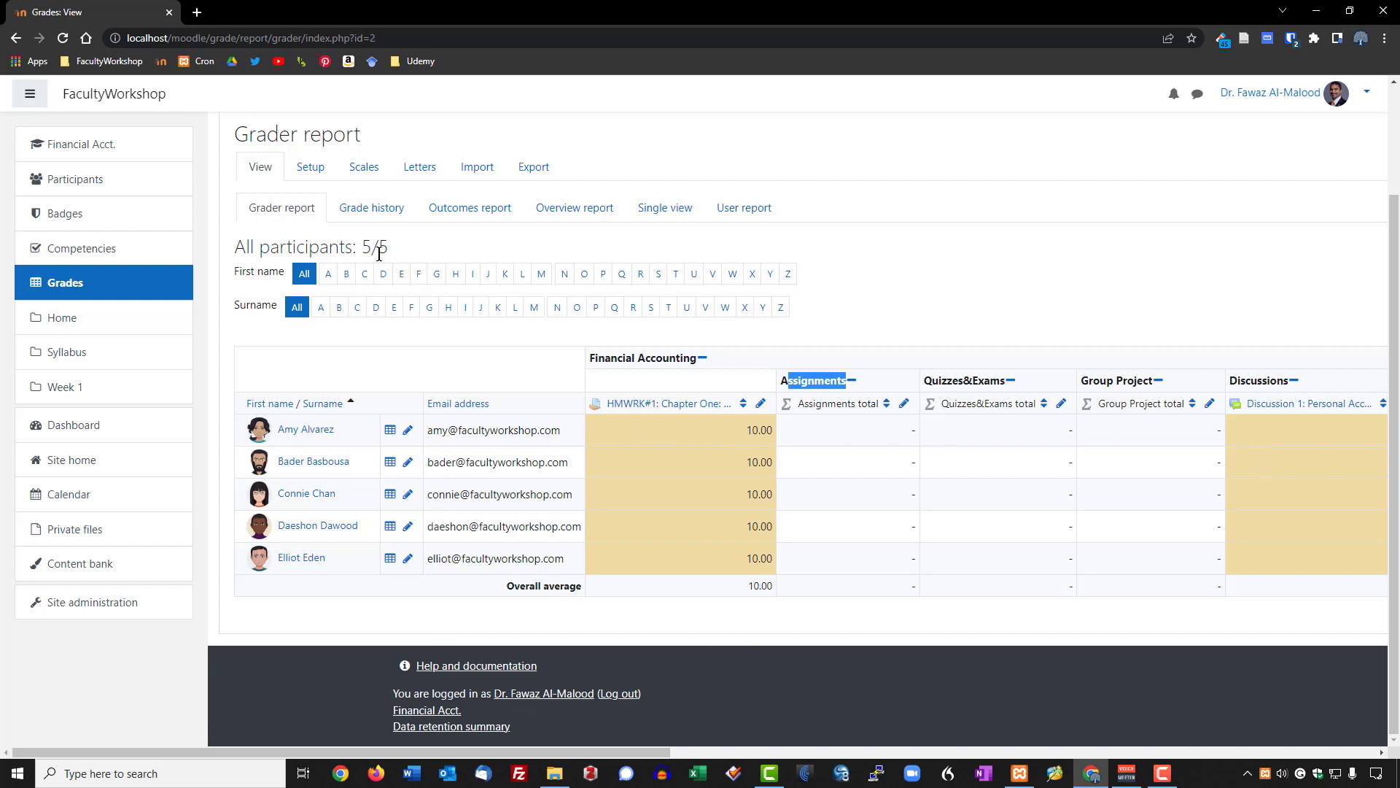
Step: Open Gradebook setup to review categories, weights, max grades and the 660.00 course total
click(310, 167)
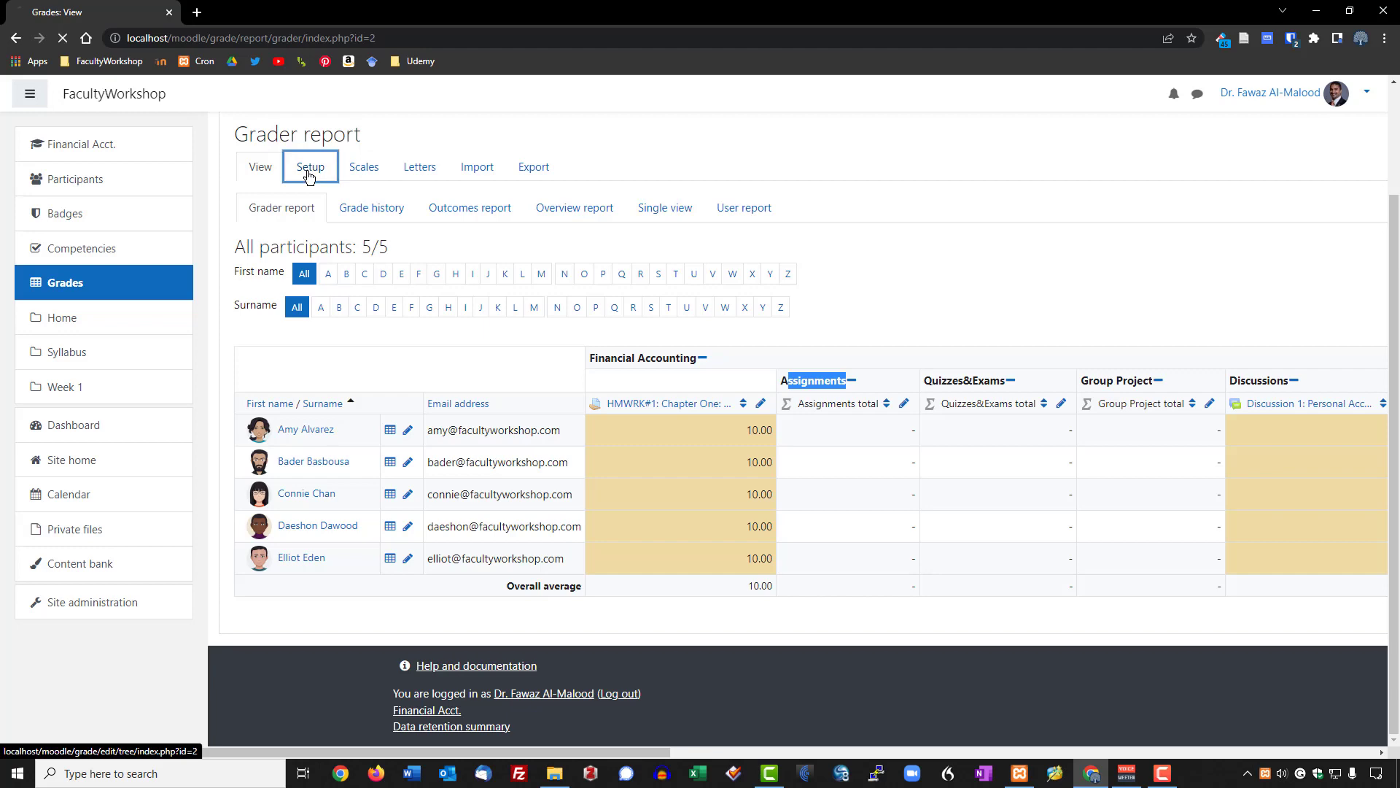
scroll(400, 278, down, 3)
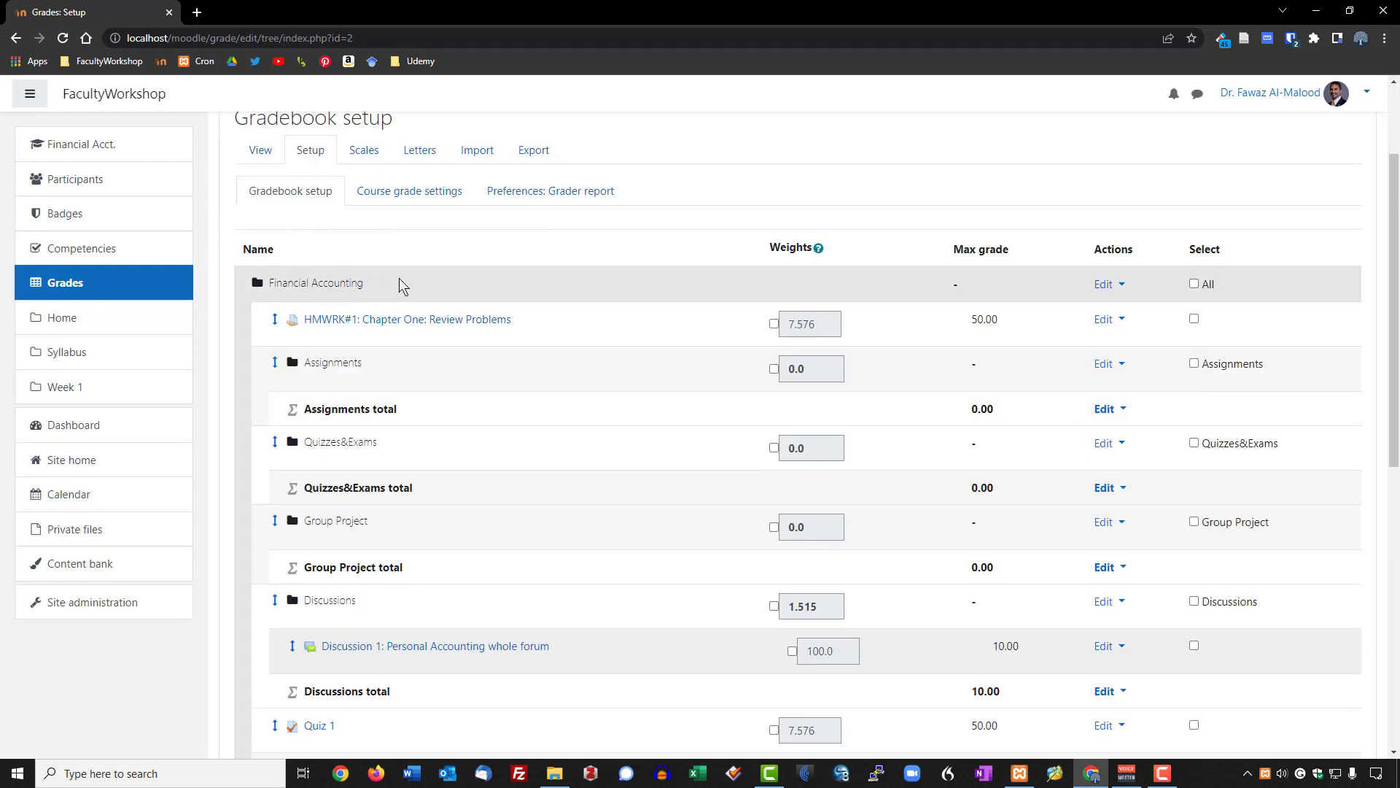
scroll(400, 278, up, 2)
scroll(399, 278, up, 1)
scroll(531, 297, down, 1)
drag(457, 262, 321, 261)
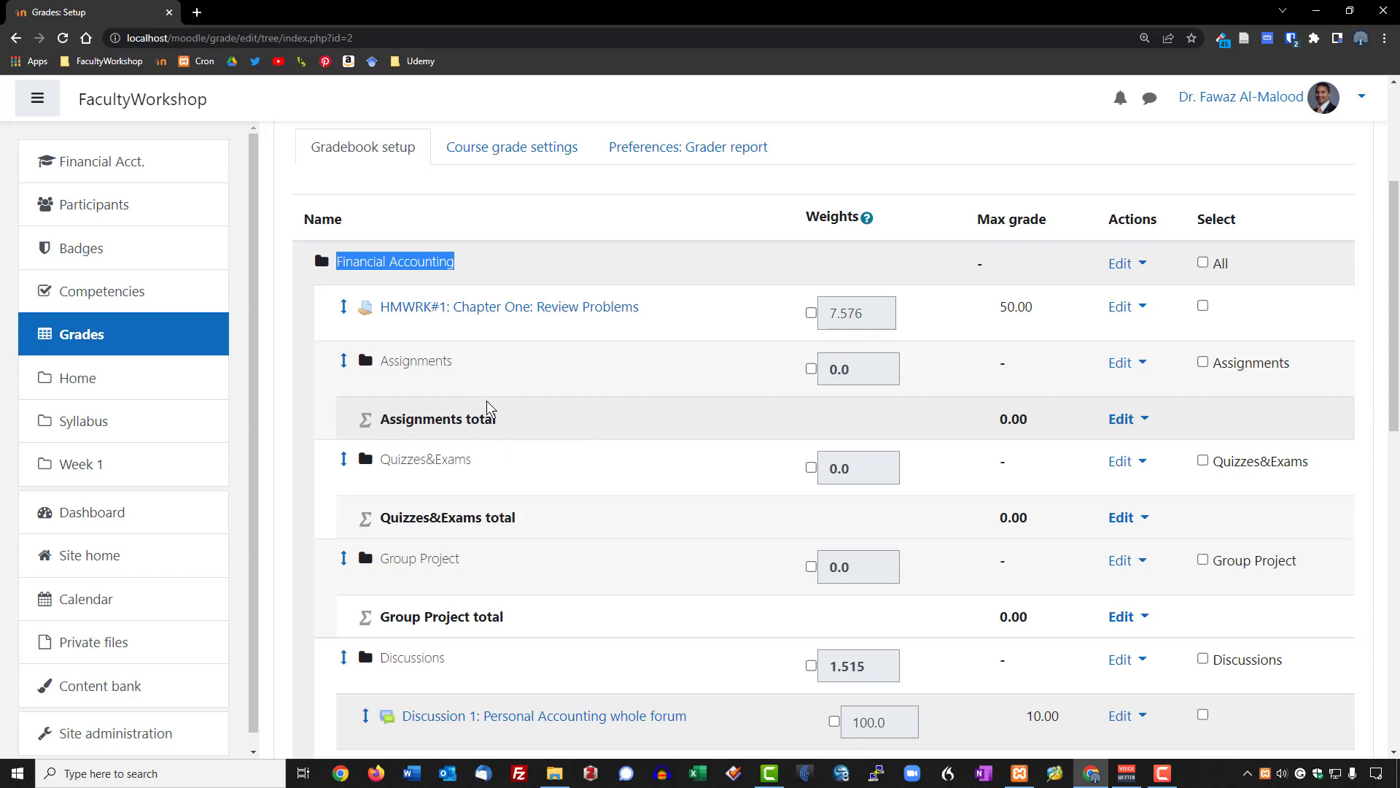
Step: Return the page zoom to normal size and scroll through the setup list
key(ctrl+minus)
key(ctrl+minus)
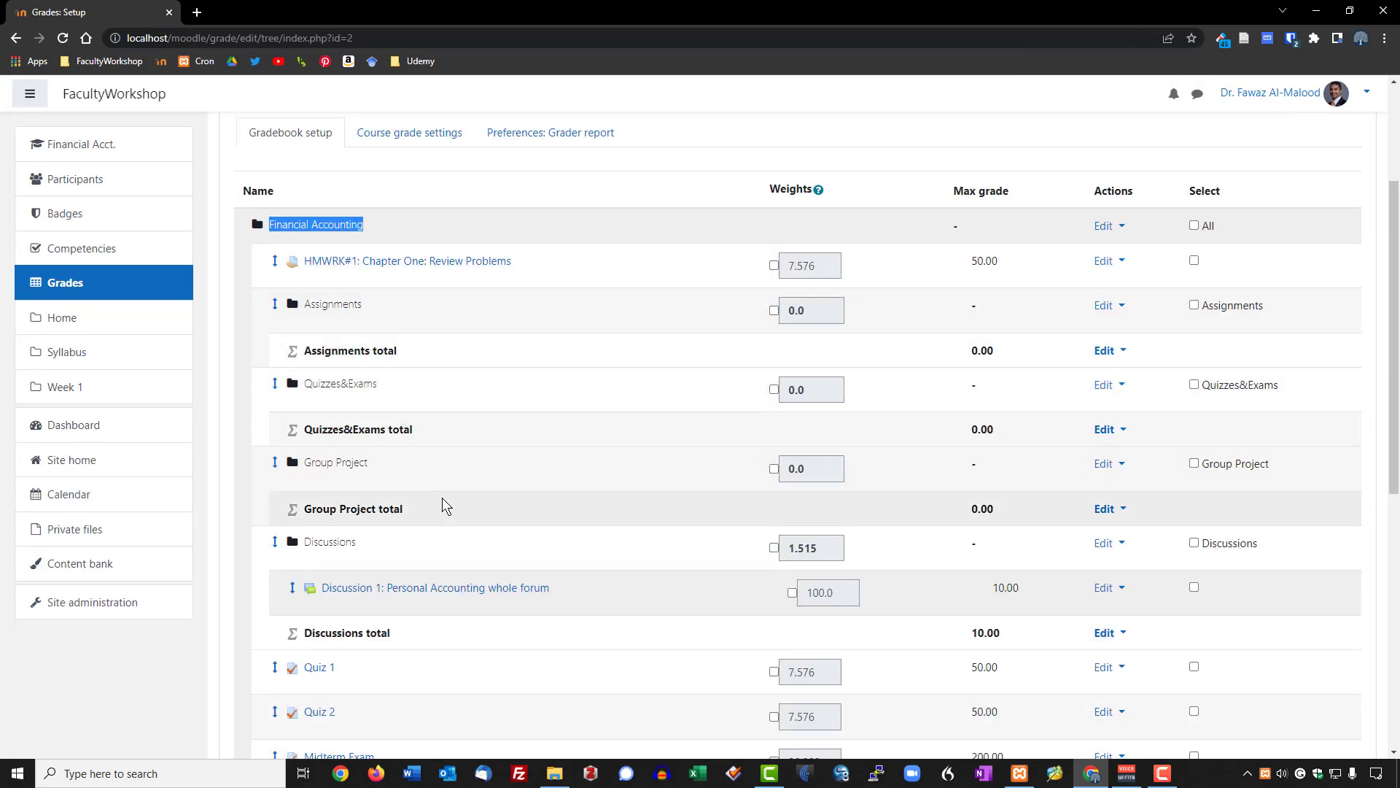
scroll(445, 502, down, 5)
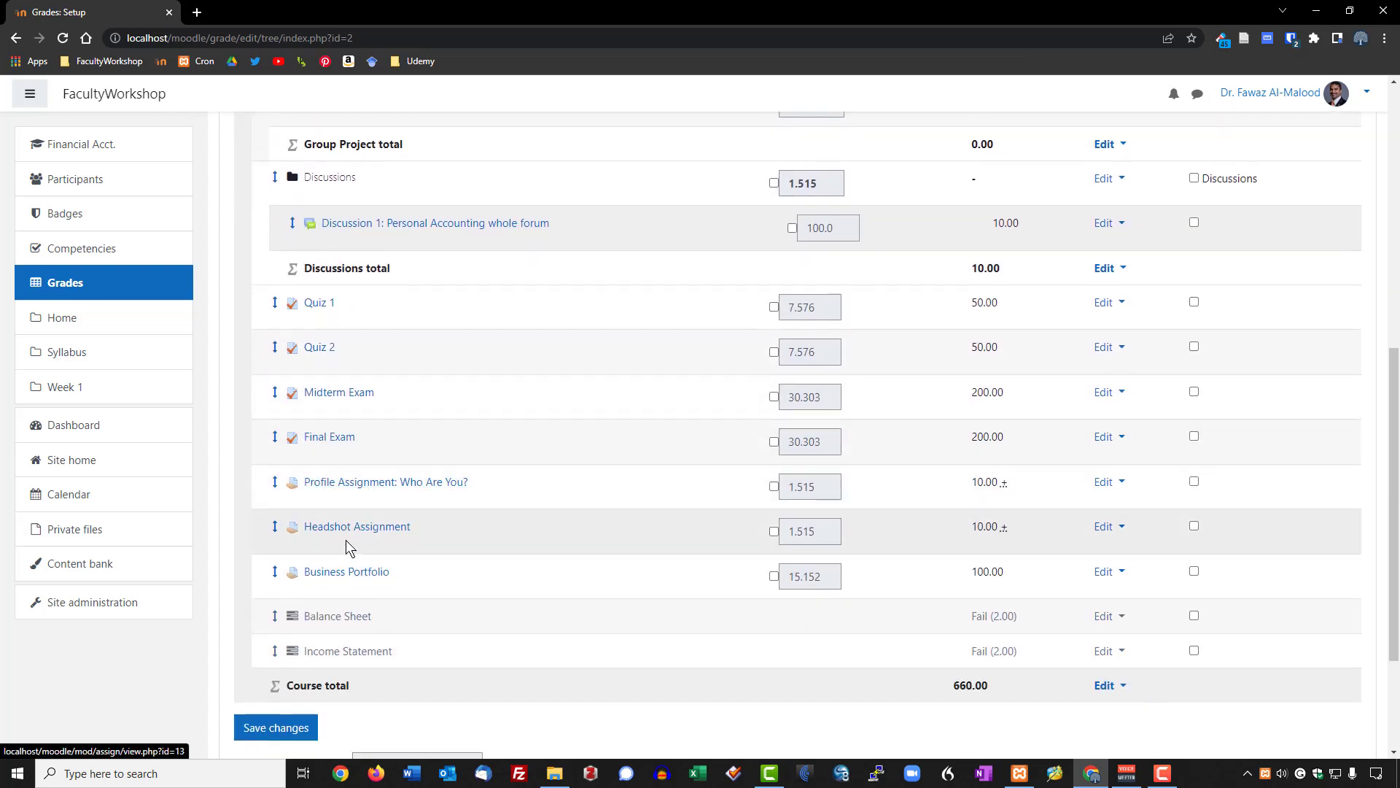
scroll(460, 589, up, 4)
scroll(460, 590, up, 3)
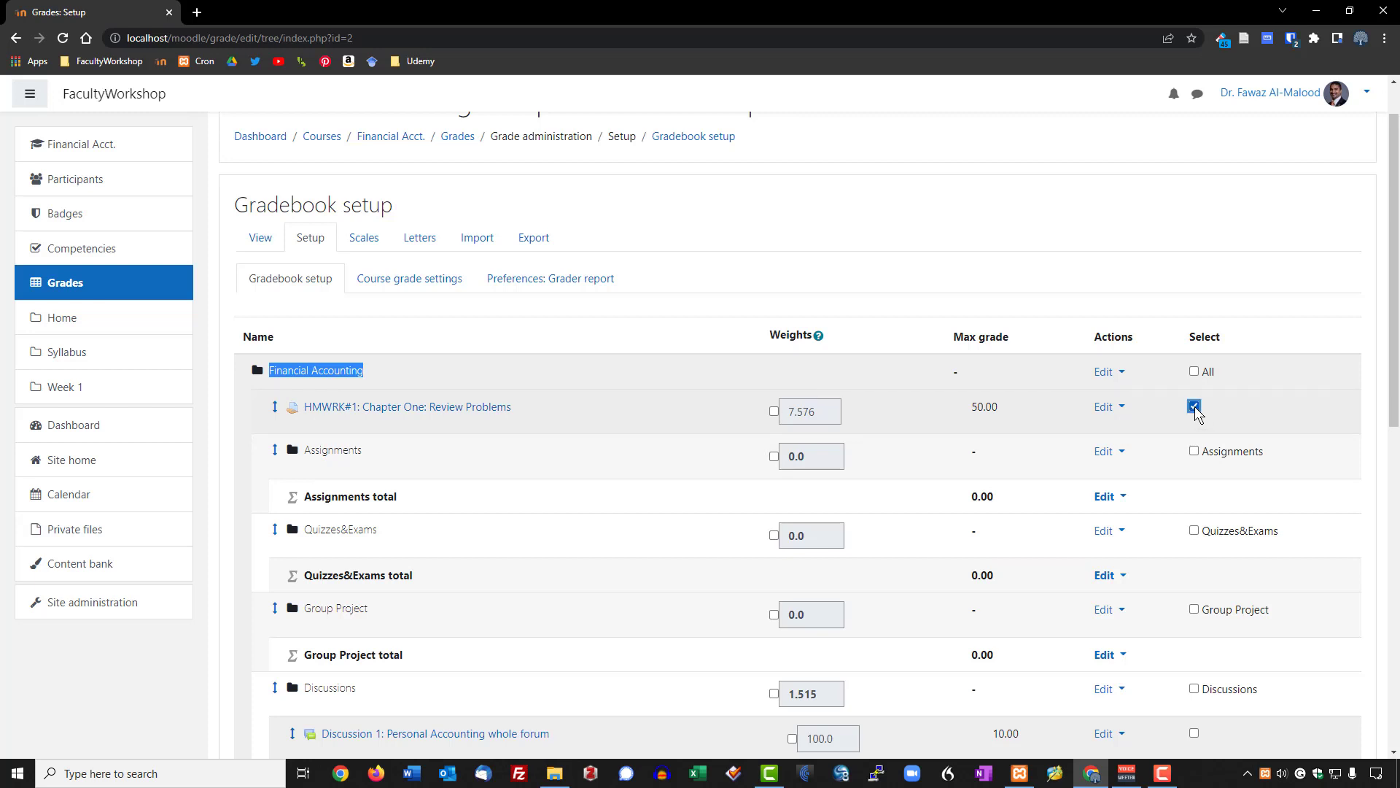
Step: Tick Profile Assignment and Headshot Assignment for moving, alongside HMWRK#1
scroll(442, 474, down, 3)
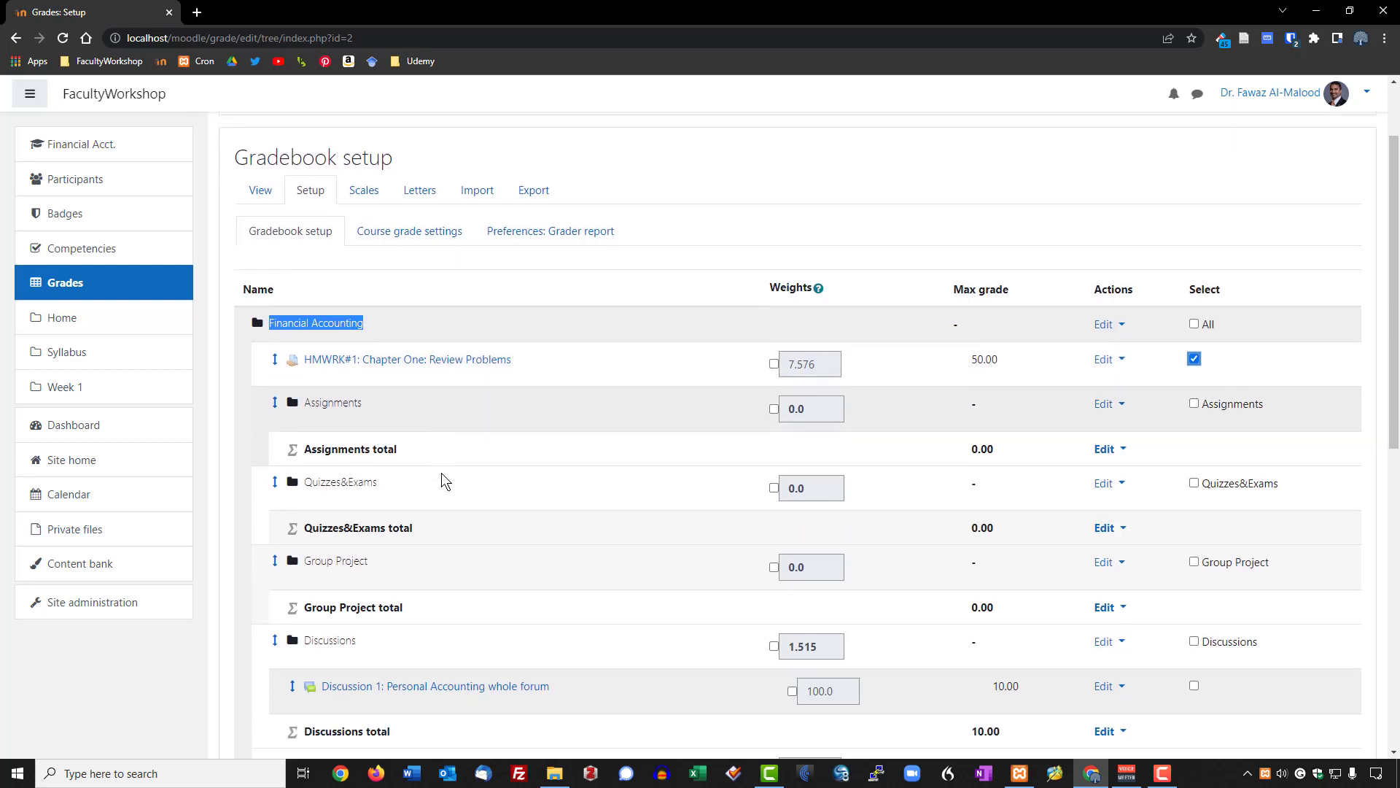
scroll(443, 472, down, 5)
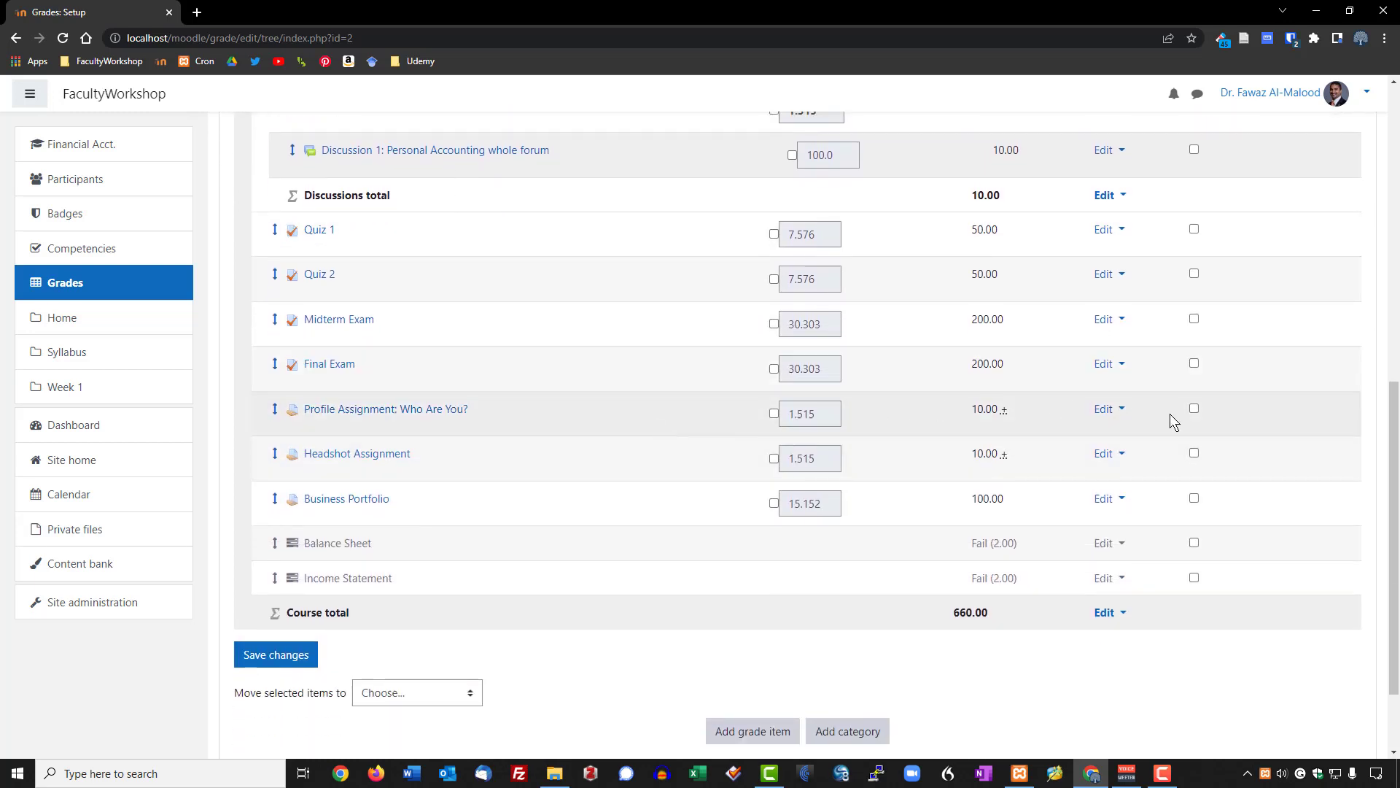
click(1192, 409)
click(1194, 454)
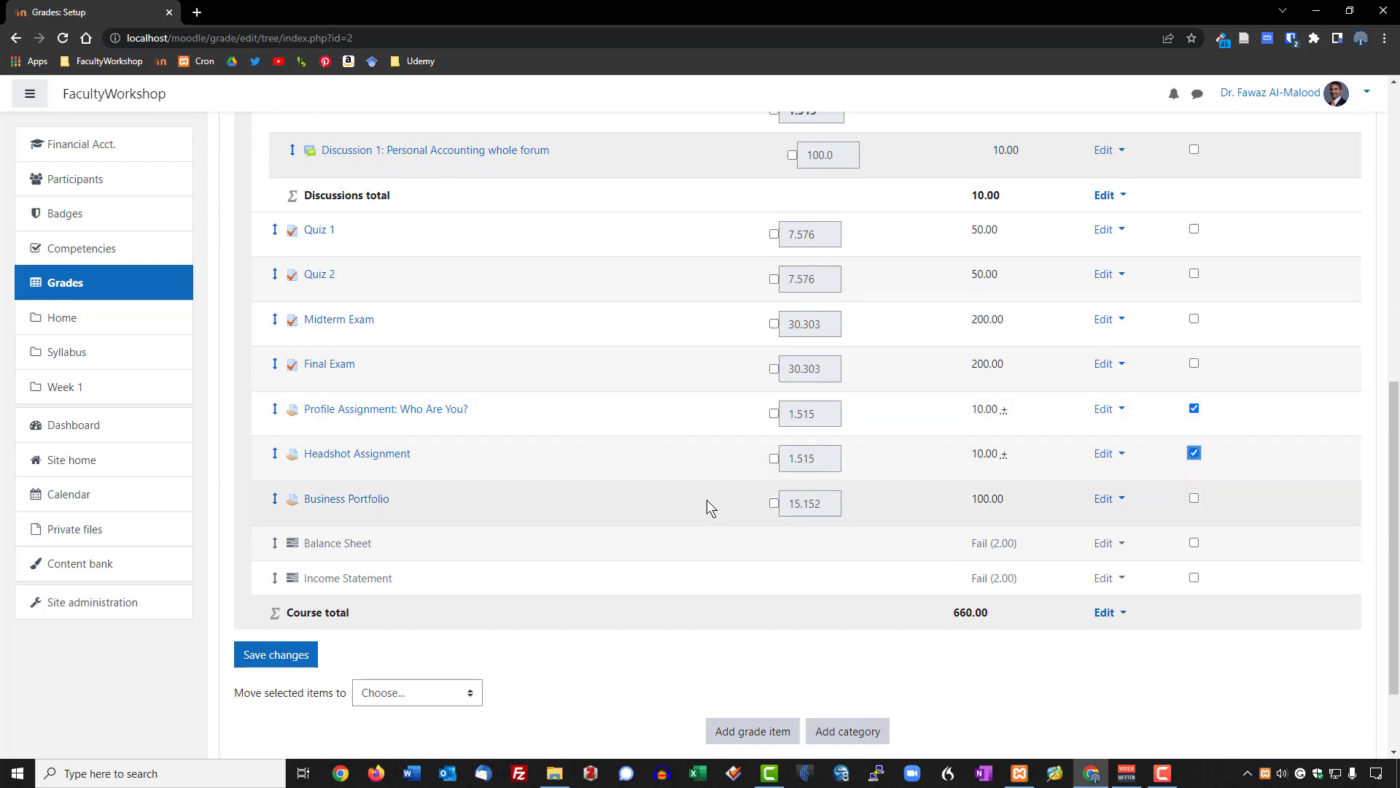
scroll(707, 501, up, 4)
scroll(707, 500, down, 4)
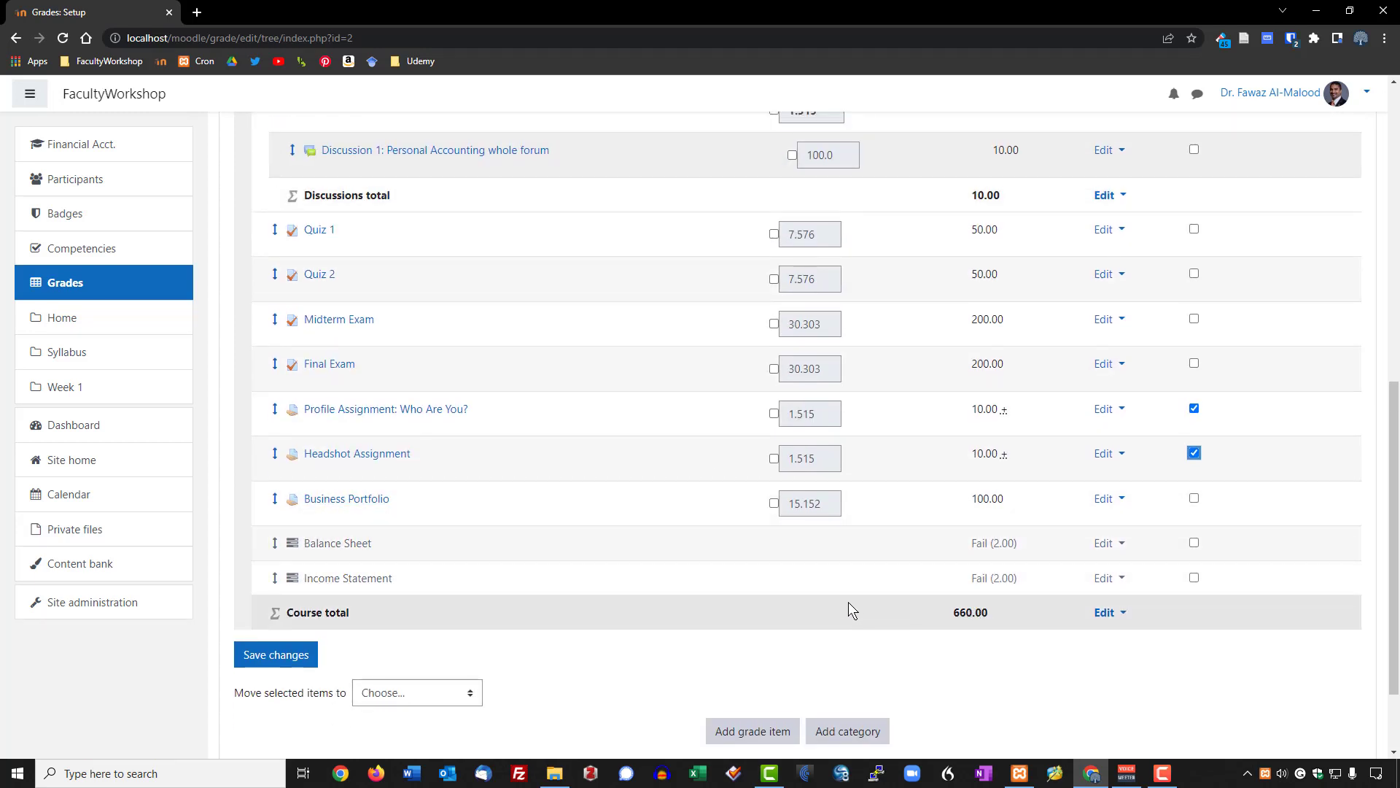
Step: Move the selected items into the Assignments category
scroll(1192, 540, up, 6)
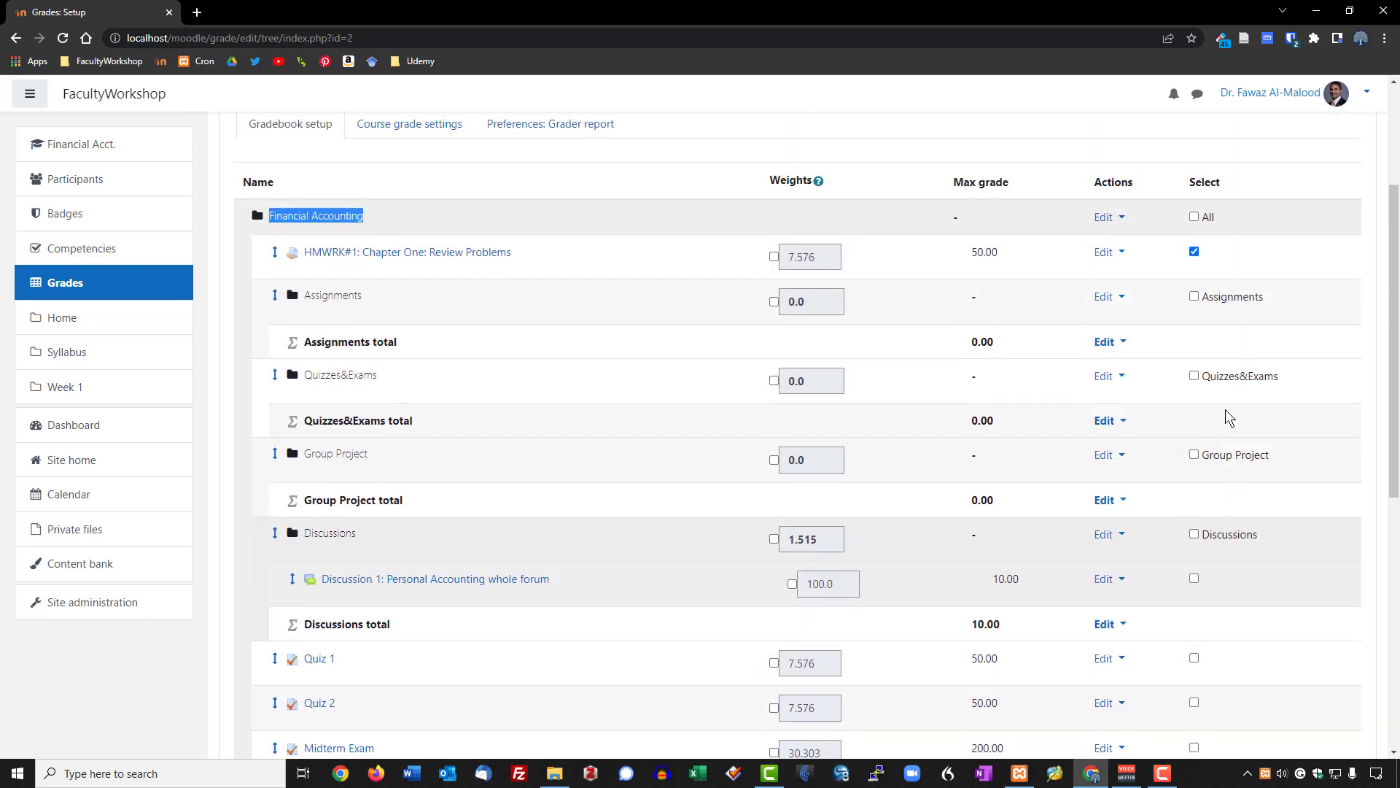
scroll(1229, 417, up, 1)
scroll(688, 469, down, 7)
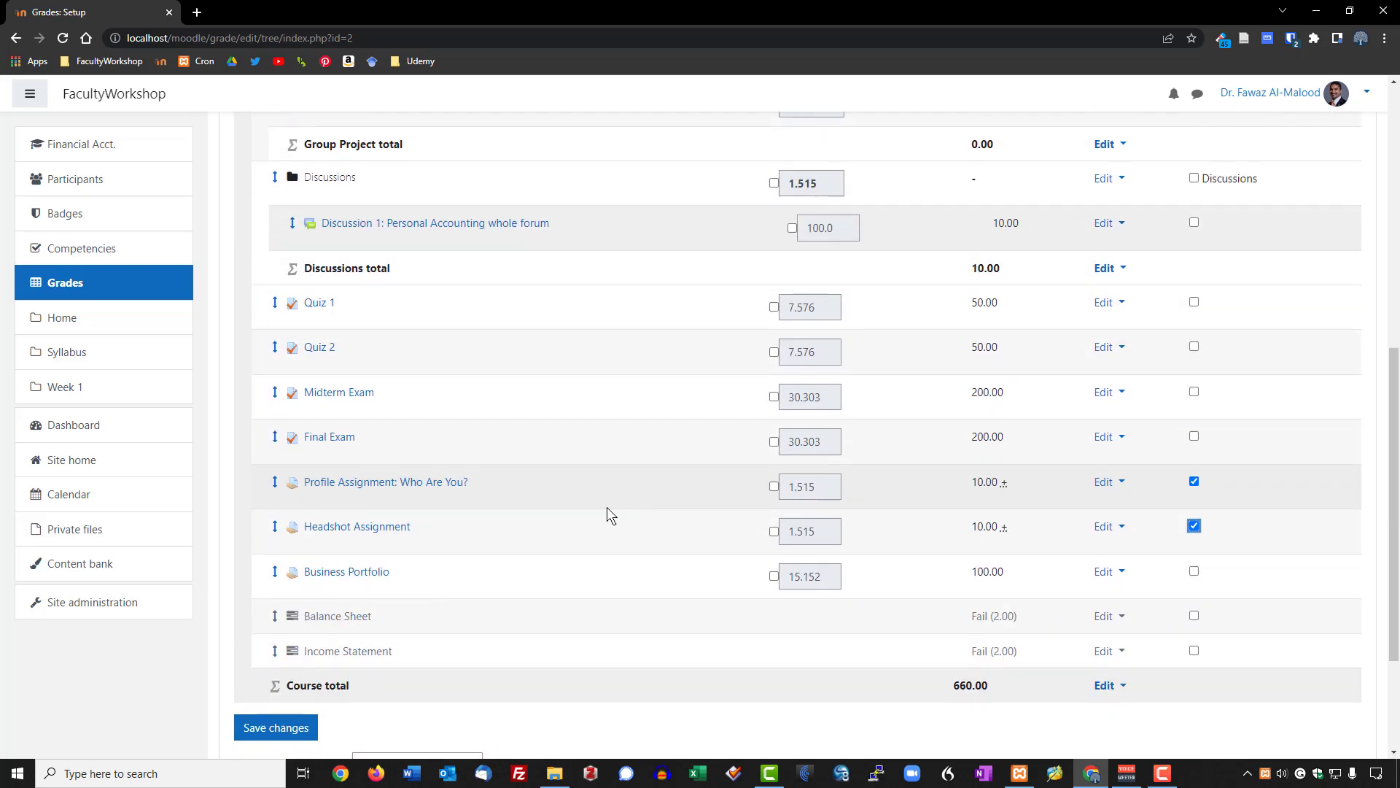
scroll(607, 508, down, 3)
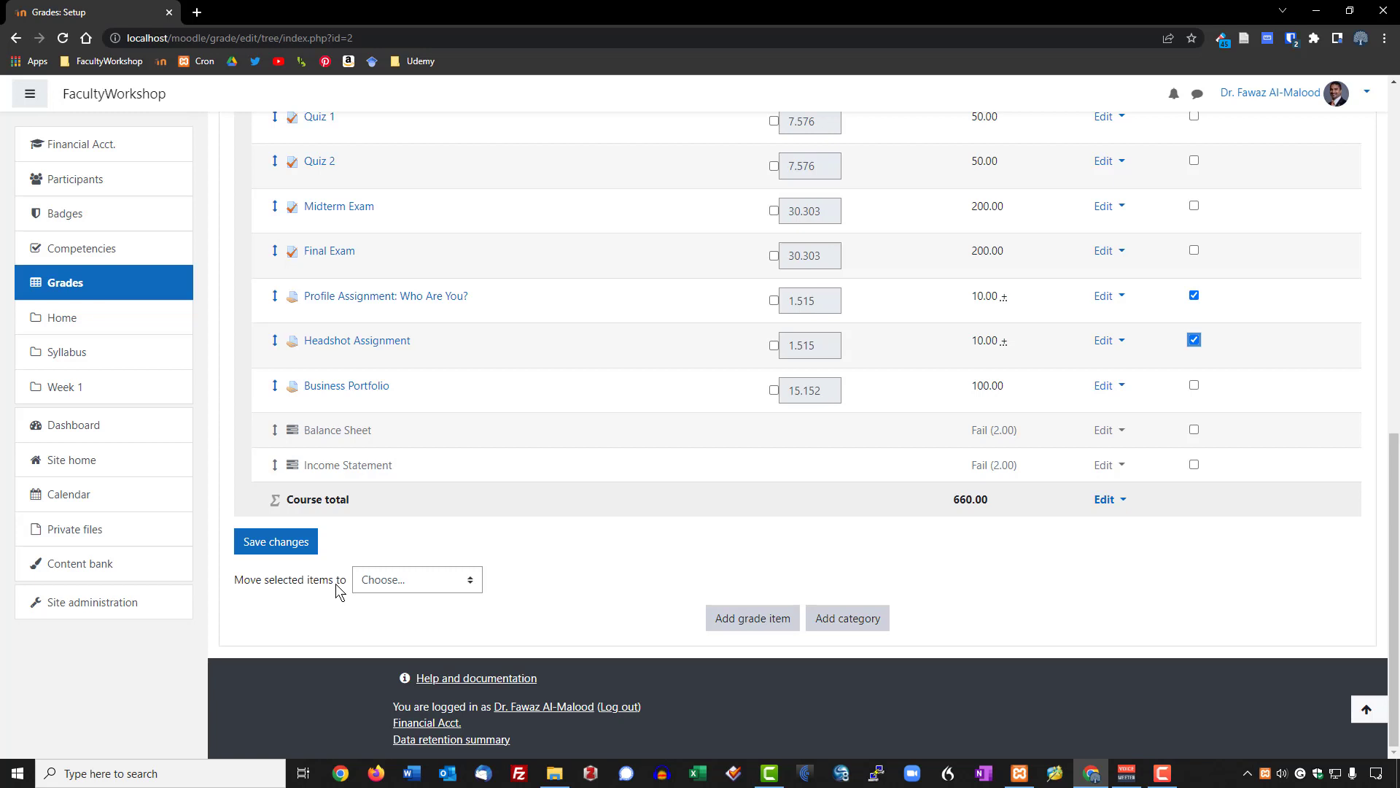
click(467, 582)
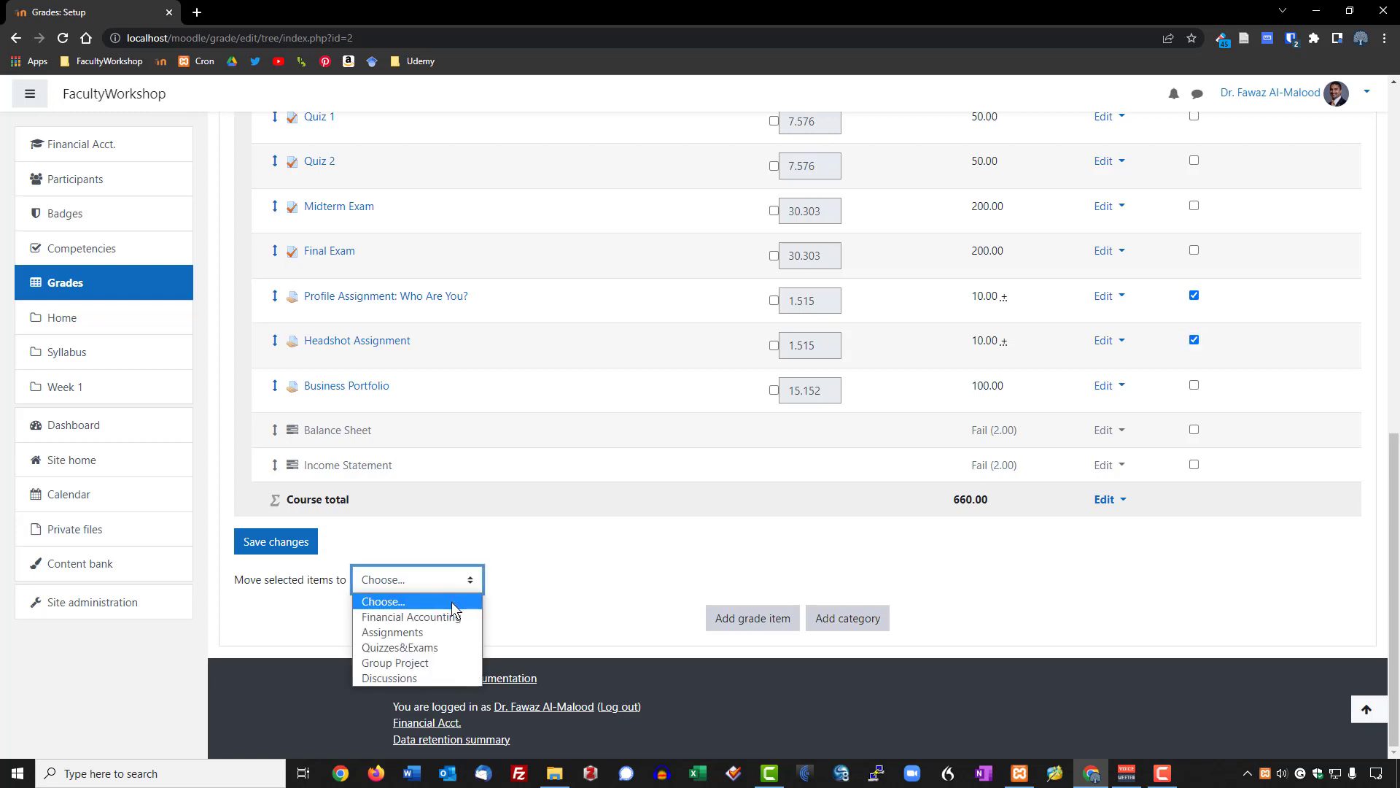
click(395, 633)
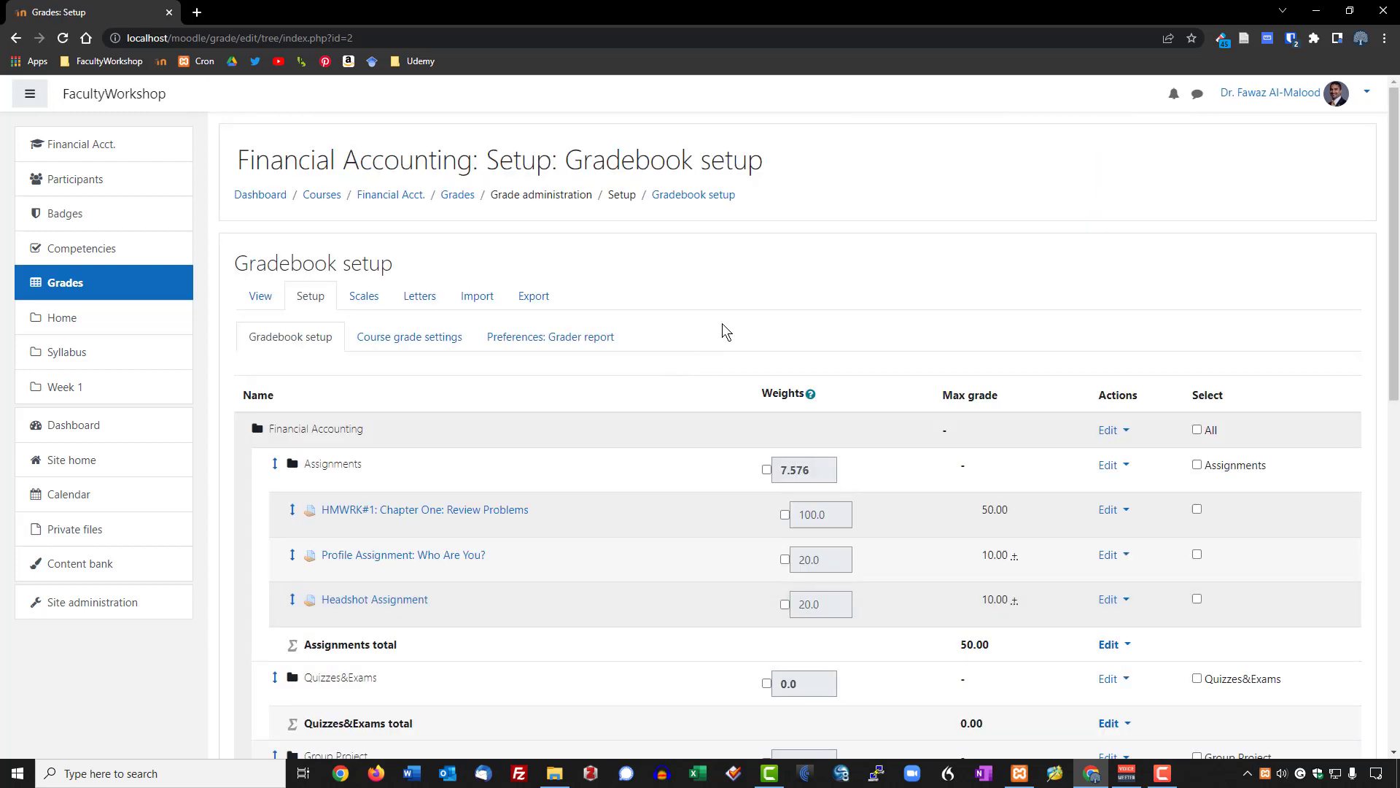
scroll(759, 307, down, 3)
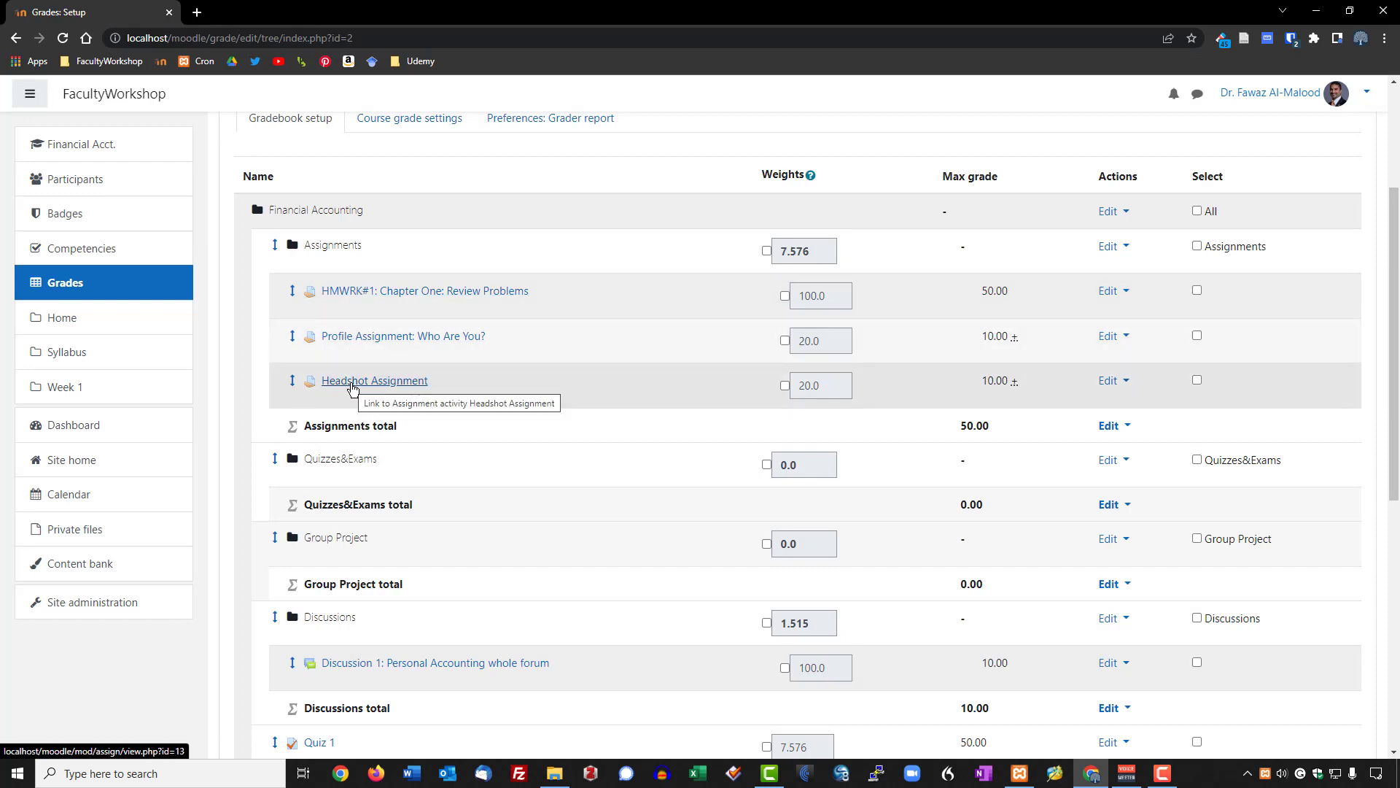
Step: Tick Quiz 1, Quiz 2, Midterm Exam and Final Exam for moving
scroll(352, 387, up, 1)
scroll(352, 387, down, 8)
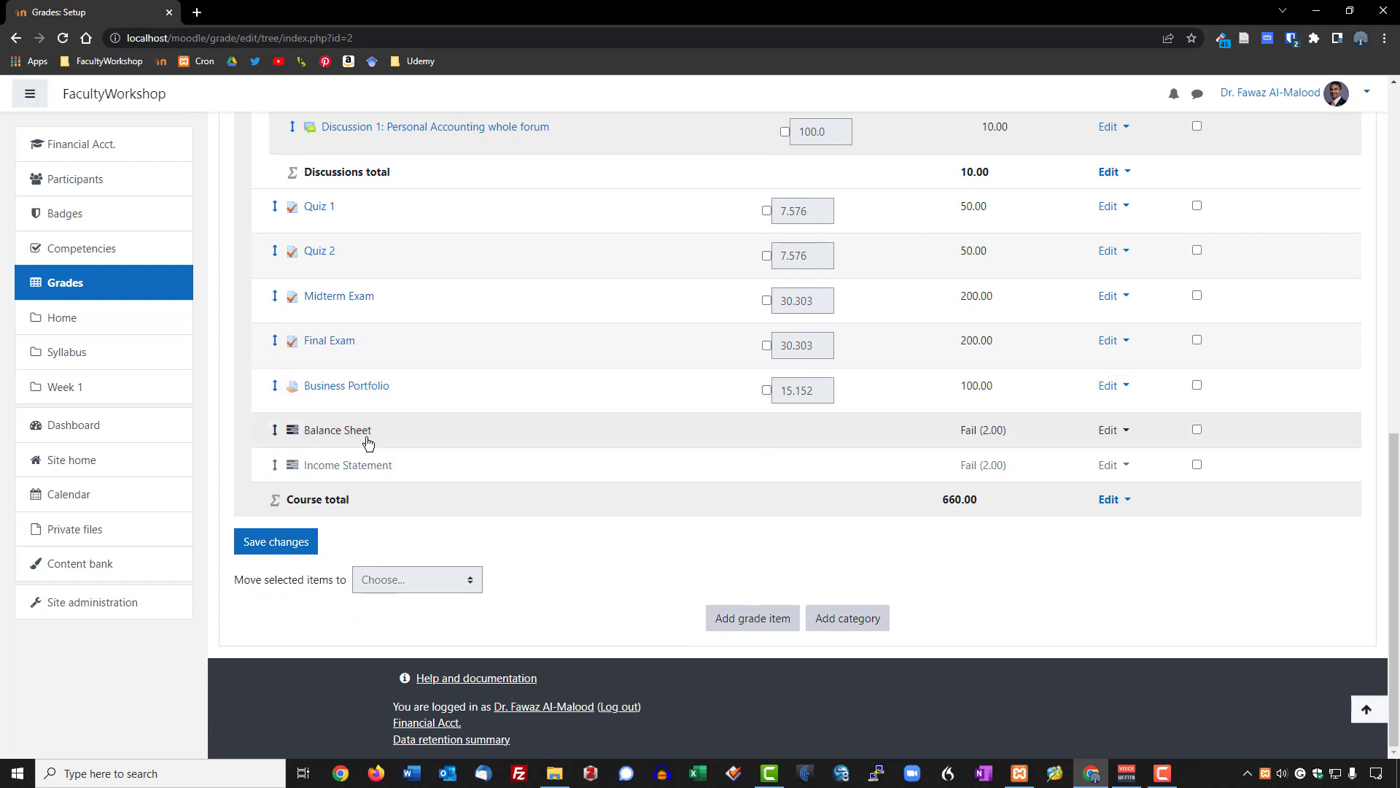
scroll(365, 438, up, 4)
scroll(368, 444, up, 1)
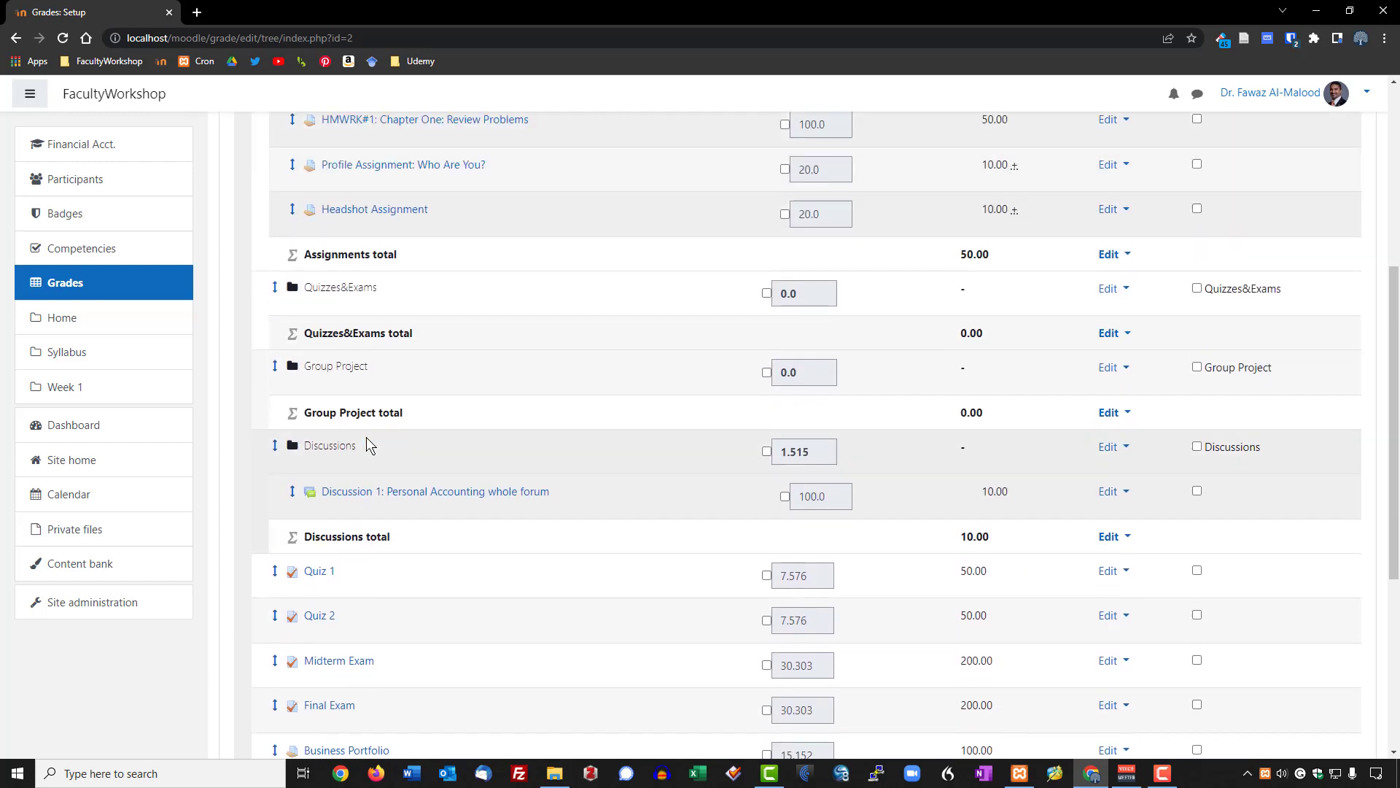
scroll(368, 443, up, 1)
scroll(368, 444, down, 2)
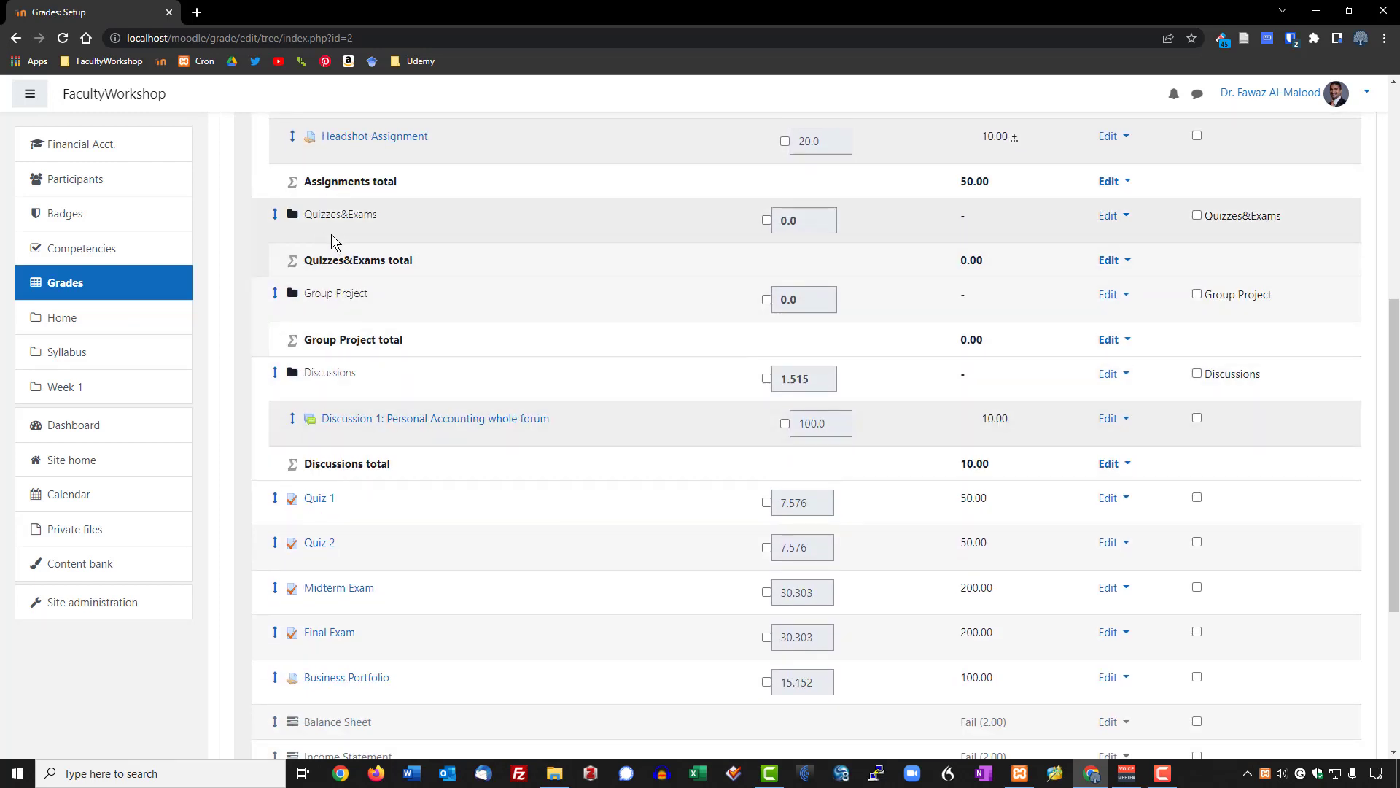
scroll(986, 455, down, 2)
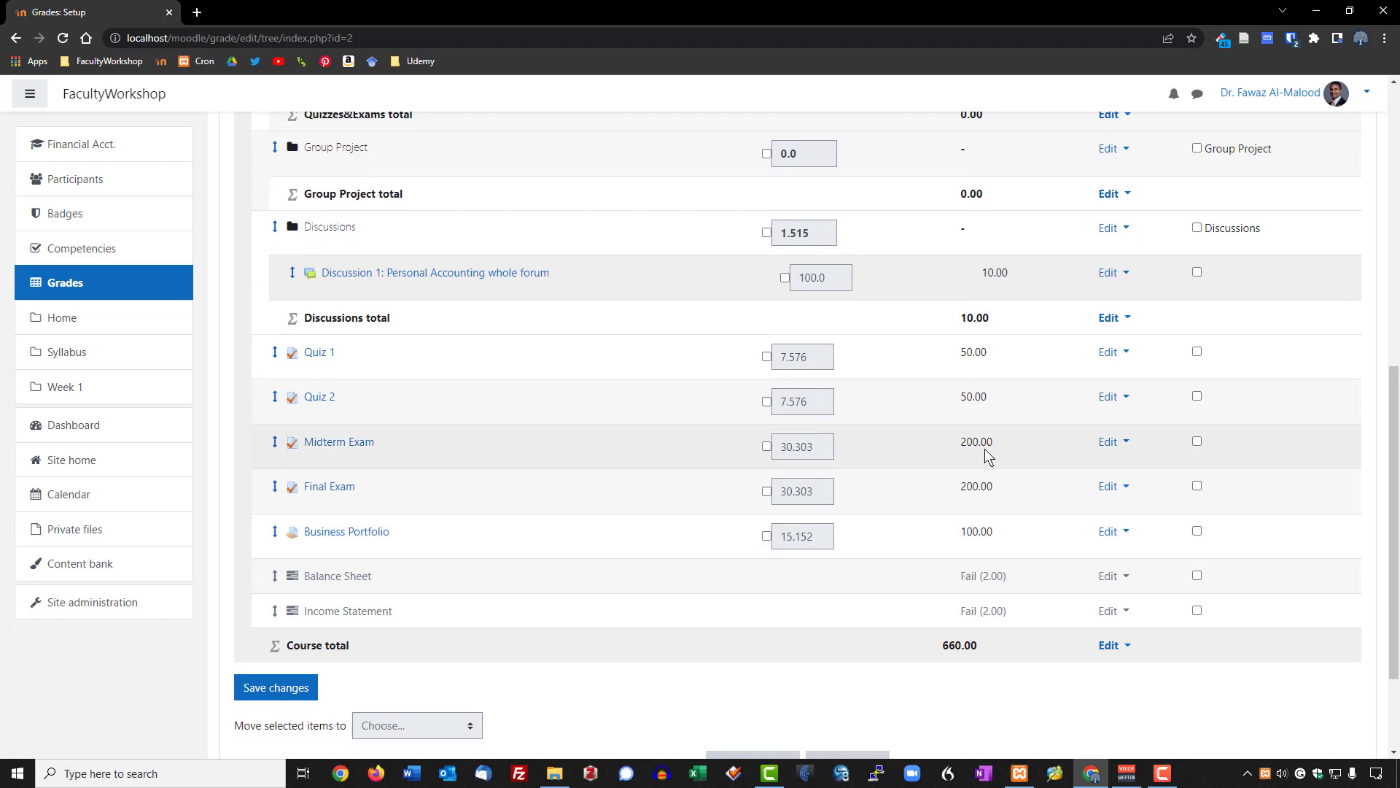
click(1197, 352)
click(1197, 396)
click(1196, 441)
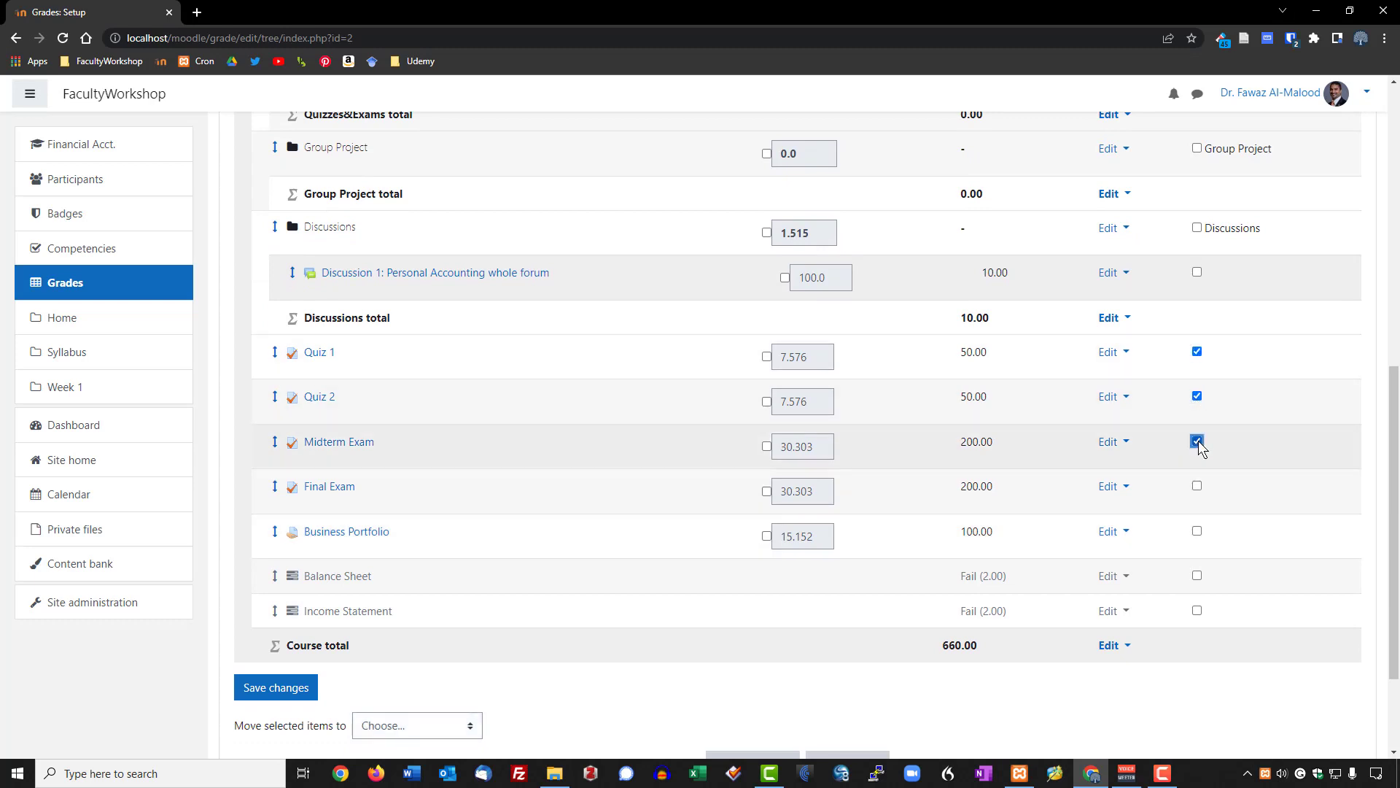
click(1197, 487)
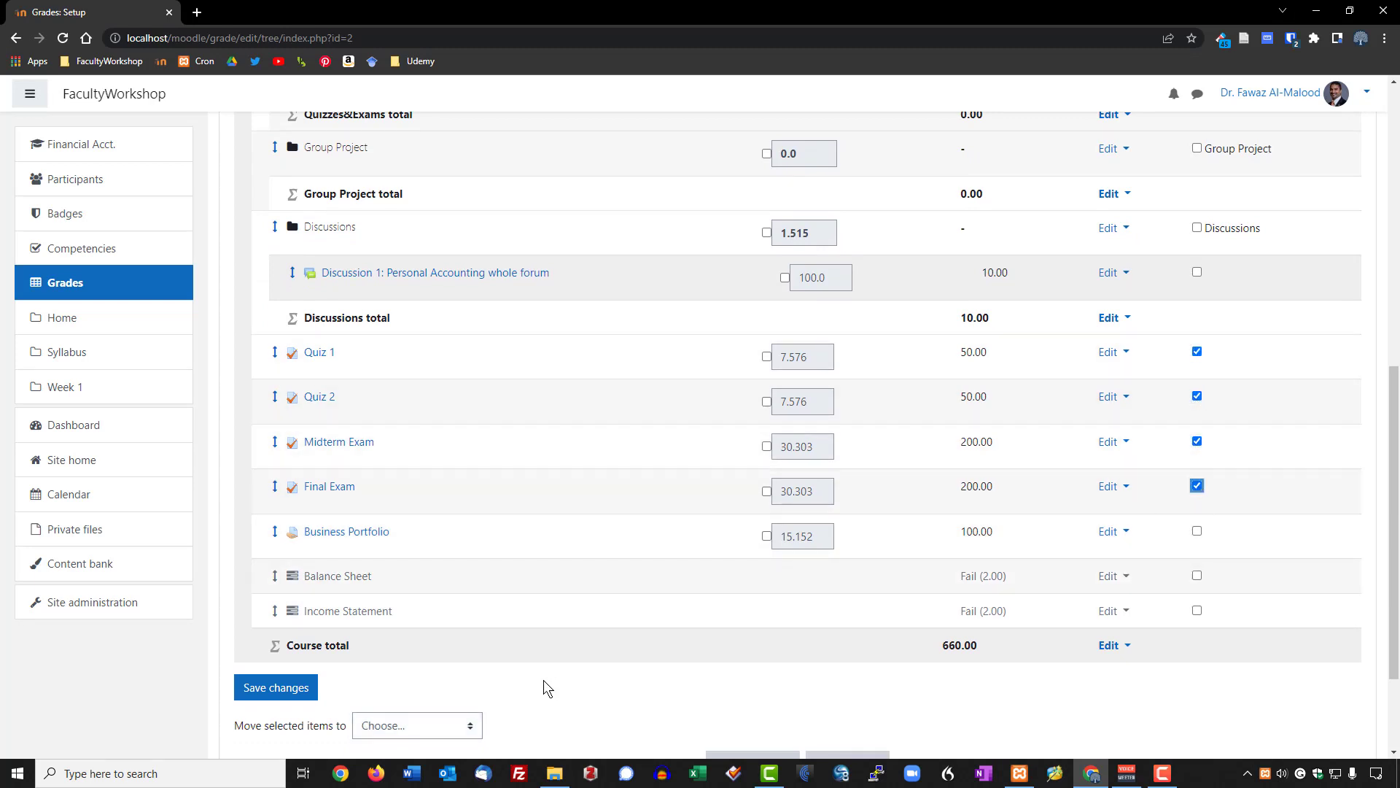
Step: Move the selected quizzes and exams into the Quizzes&Exams category
scroll(437, 656, down, 2)
click(403, 582)
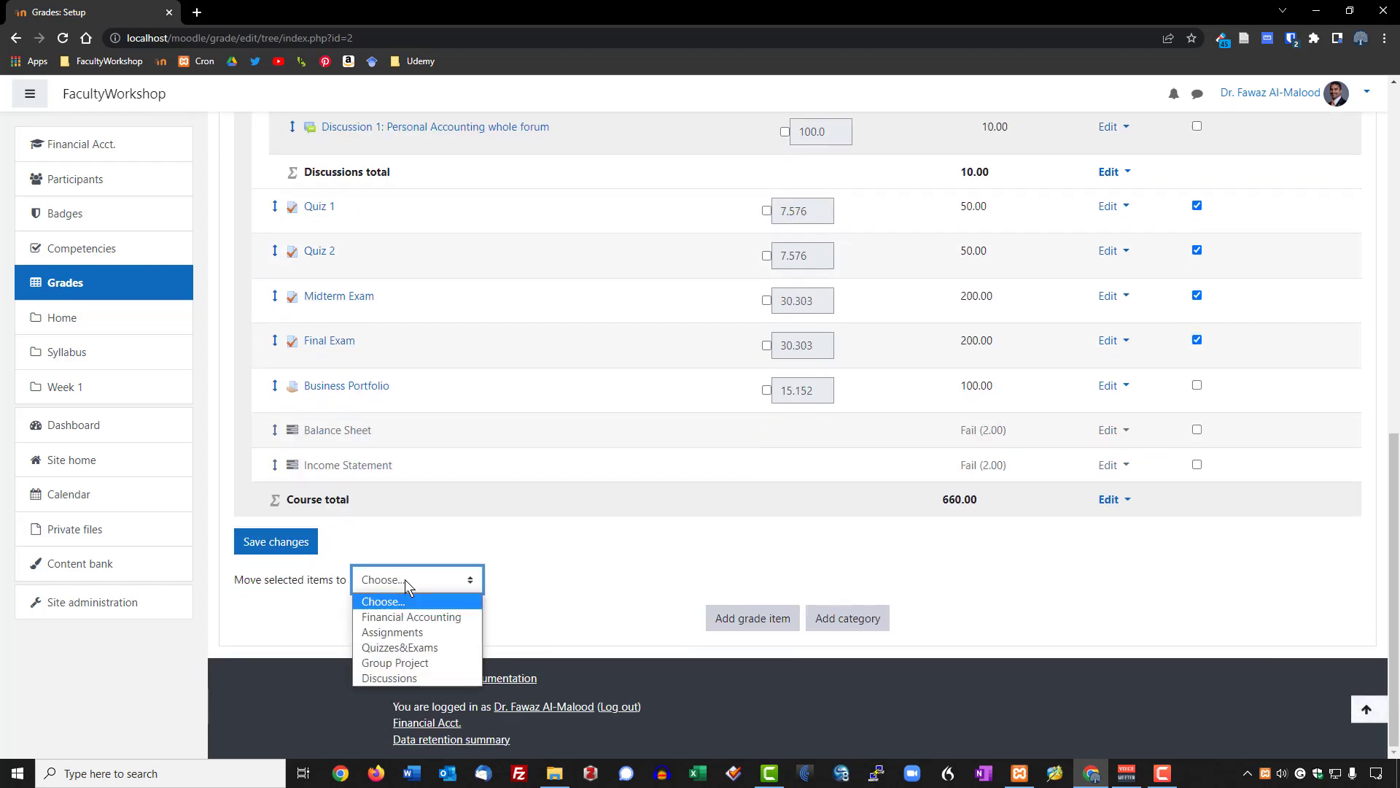
click(398, 648)
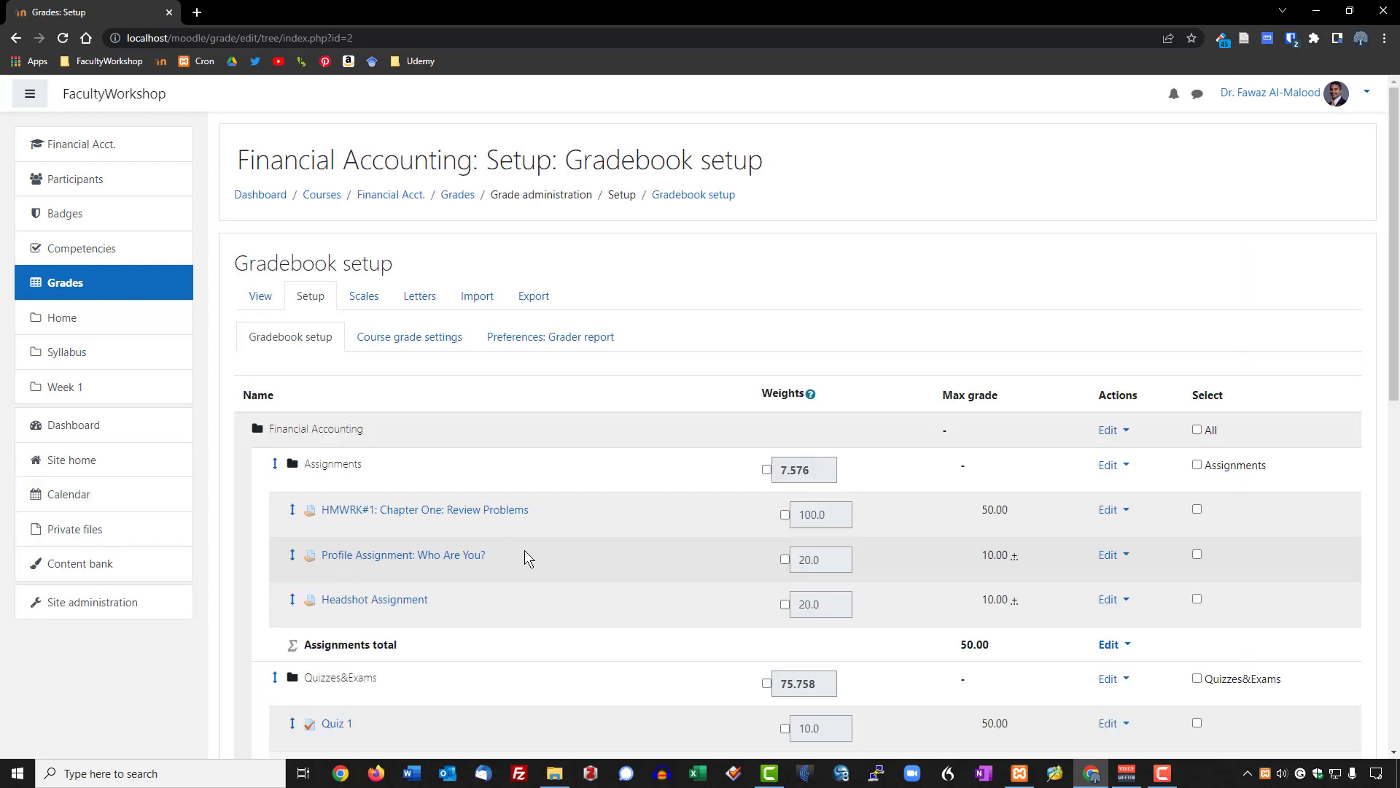
scroll(526, 554, down, 4)
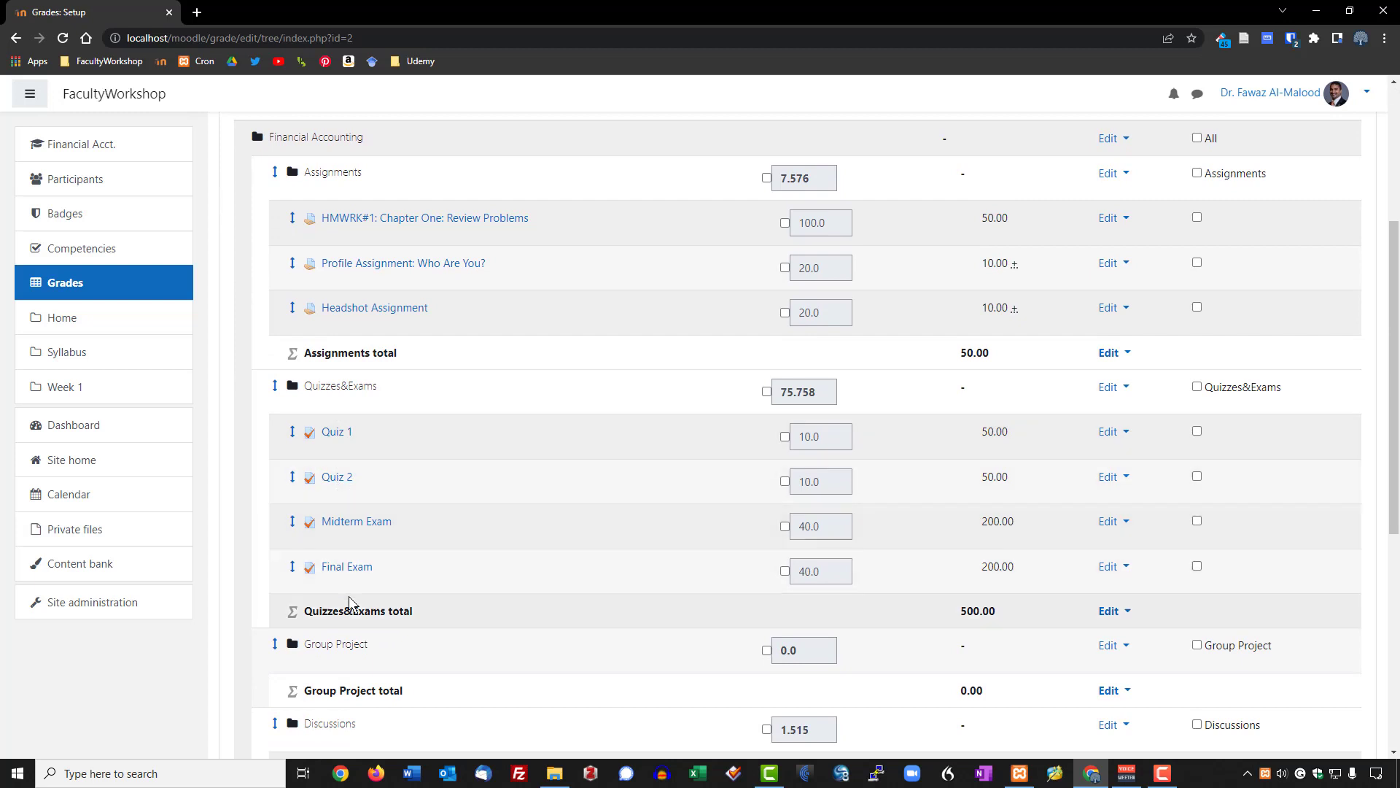
Step: Move Business Portfolio, Balance Sheet and Income Statement into the Group Project category
scroll(475, 525, down, 4)
scroll(483, 522, down, 1)
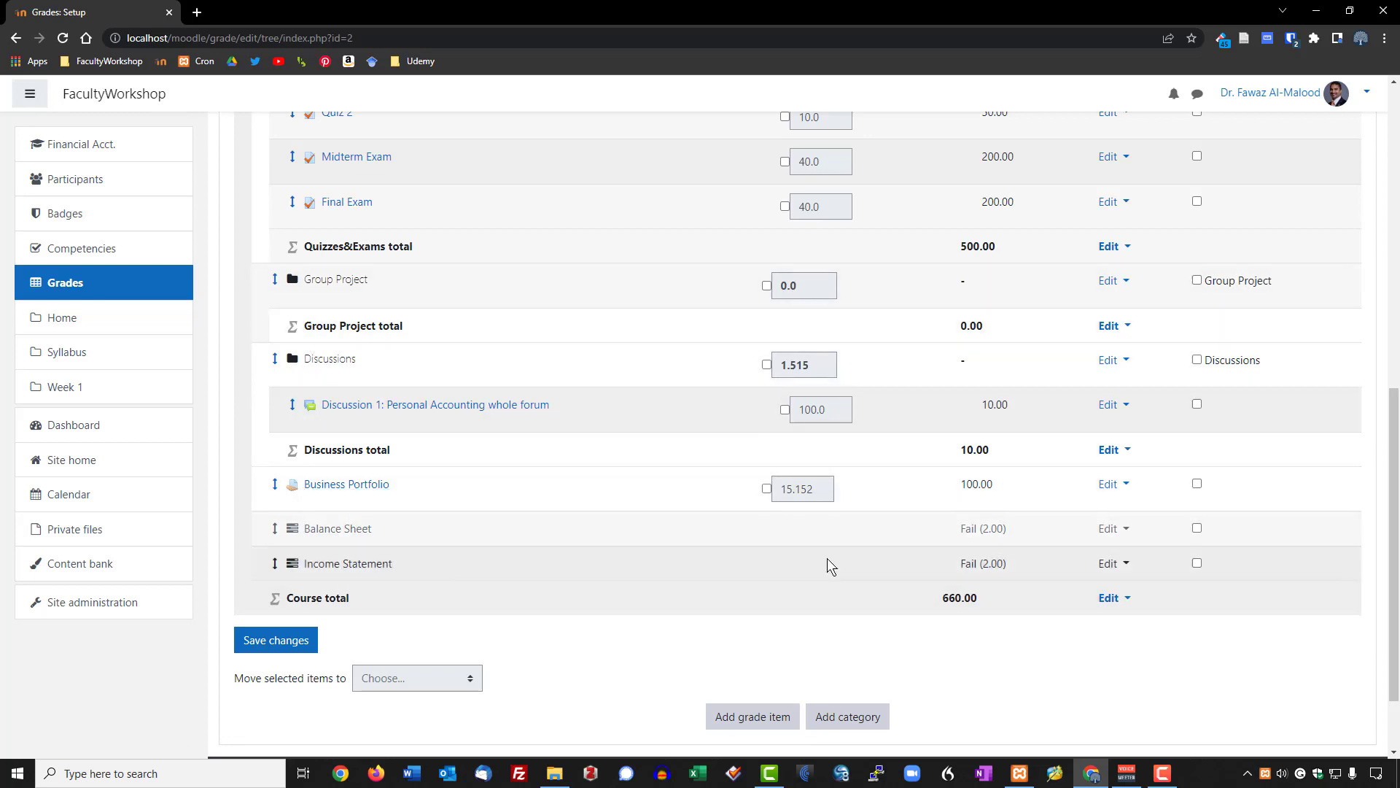
click(1197, 483)
click(1197, 527)
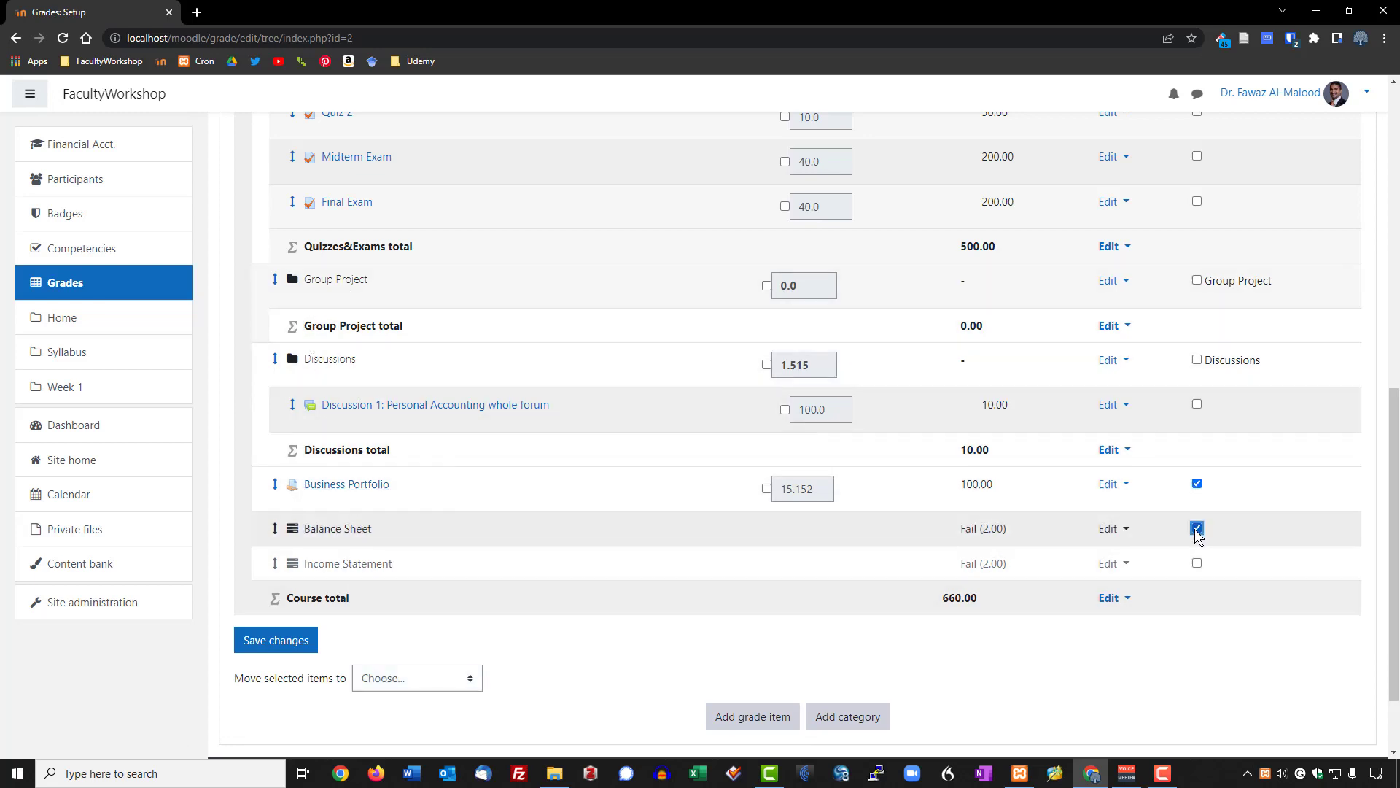
click(1197, 562)
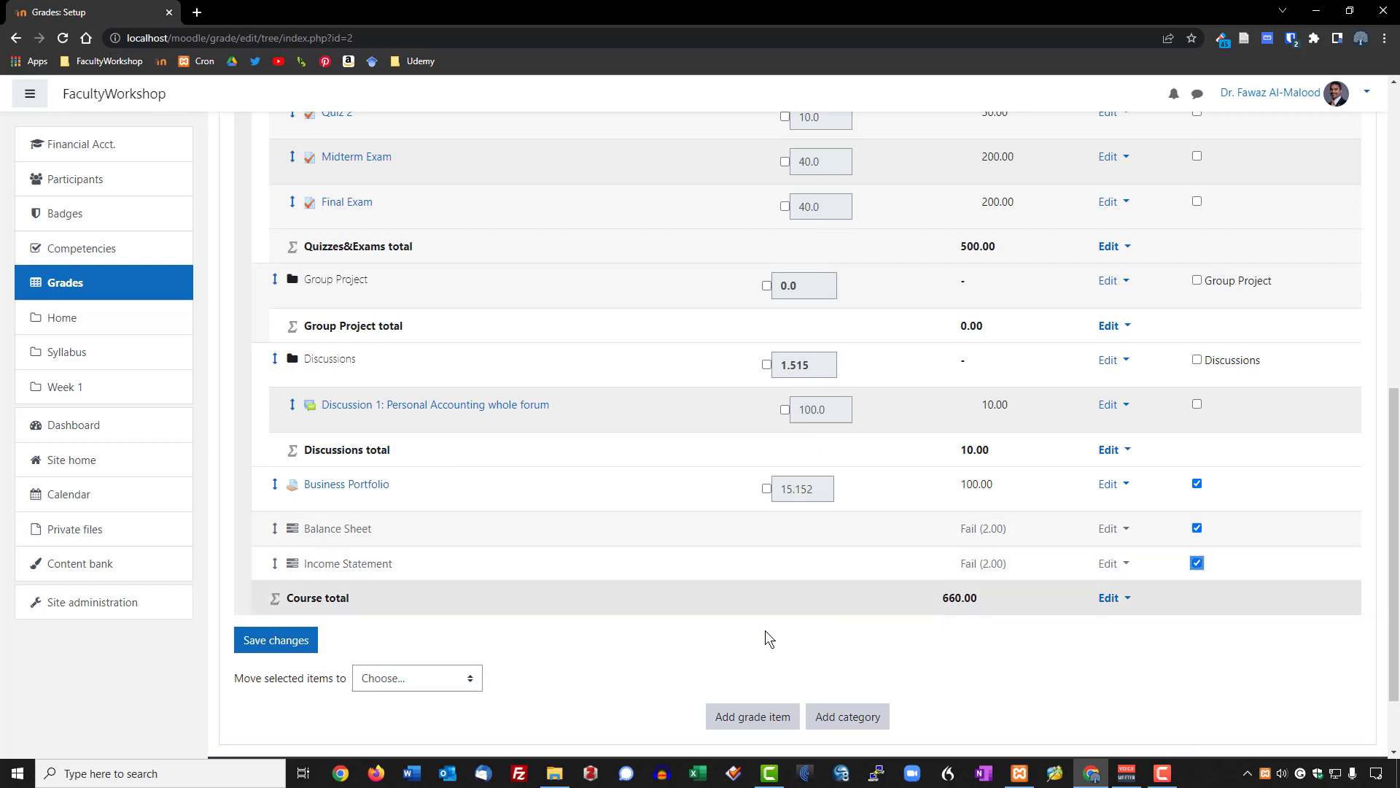
click(412, 677)
click(404, 641)
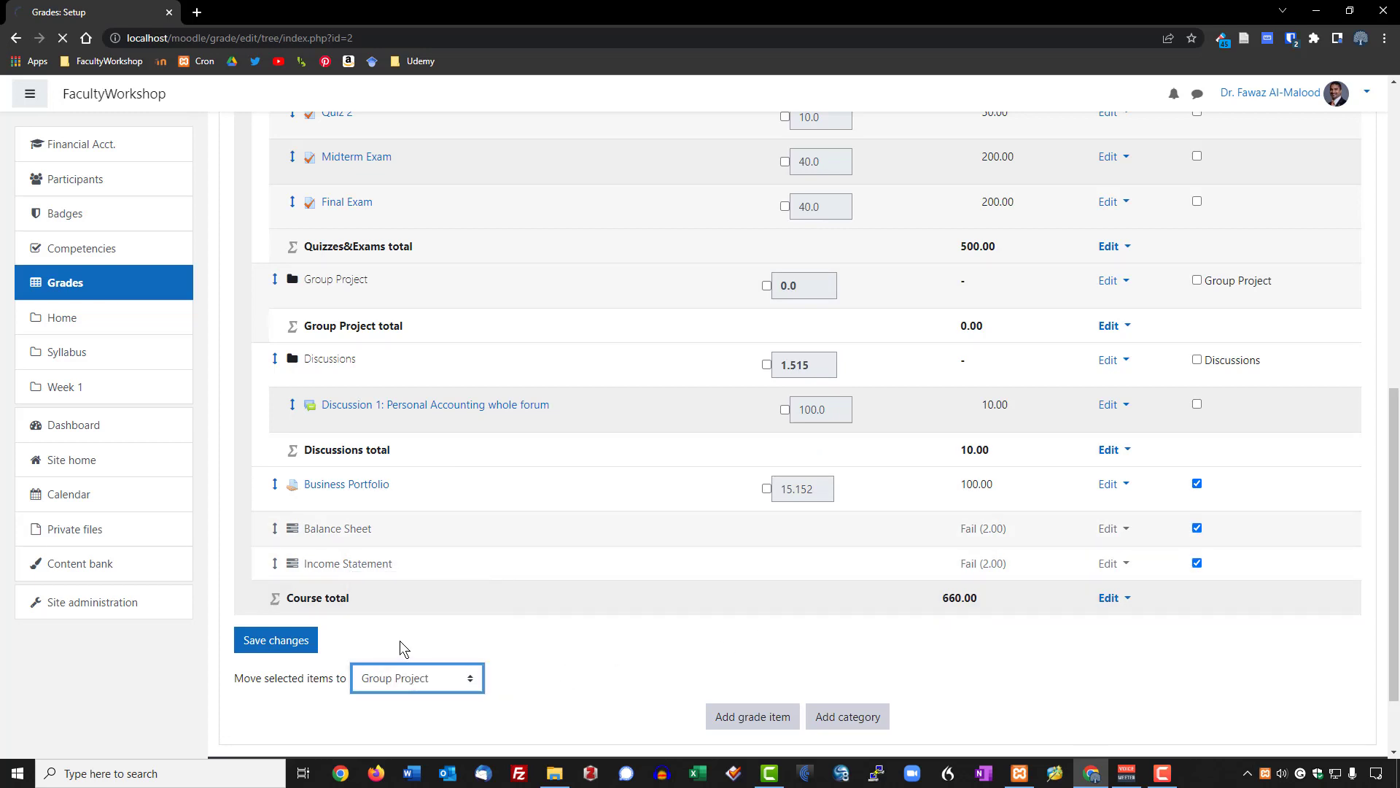
Step: Review the rebalanced weights and save the setup, with Quizzes&Exams at 75.301
scroll(800, 464, down, 3)
scroll(800, 464, down, 2)
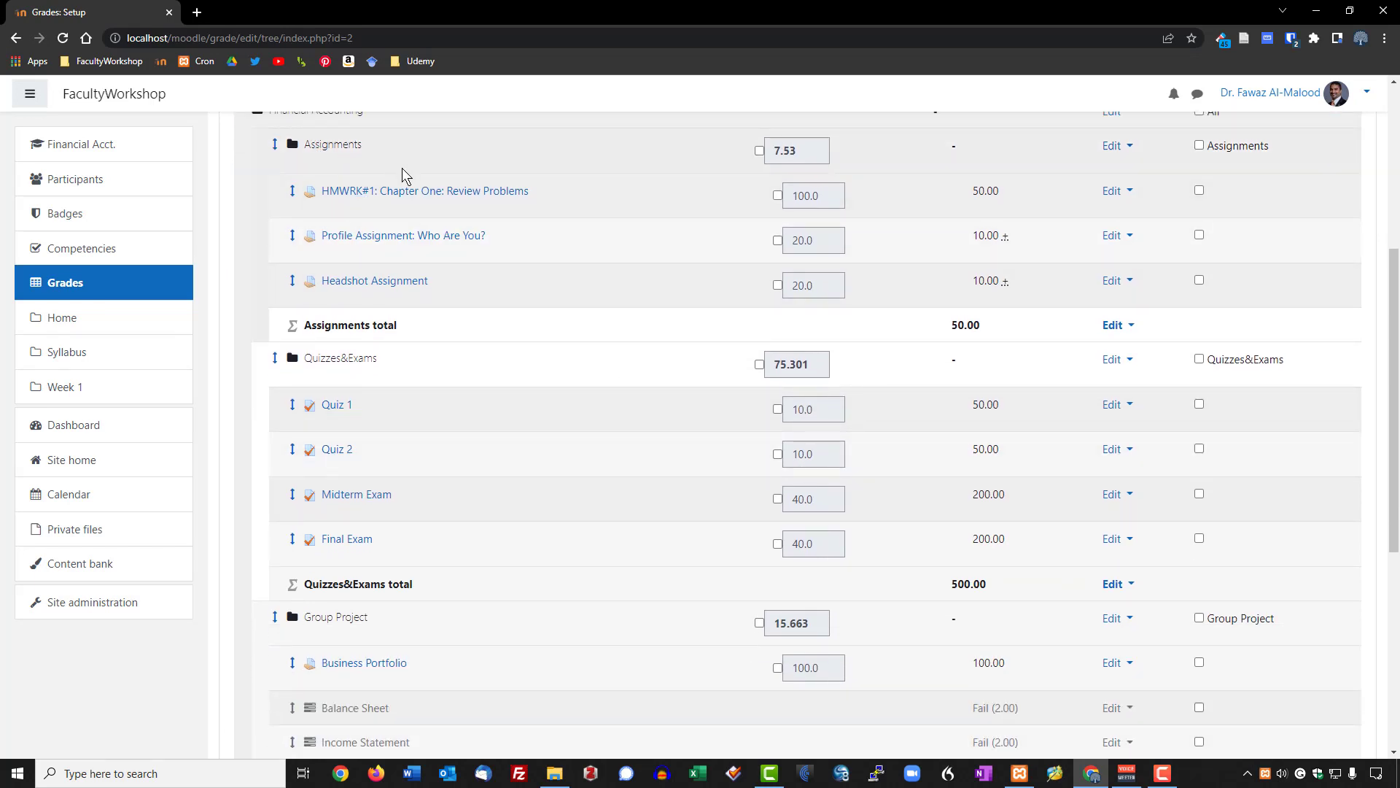
scroll(580, 346, up, 1)
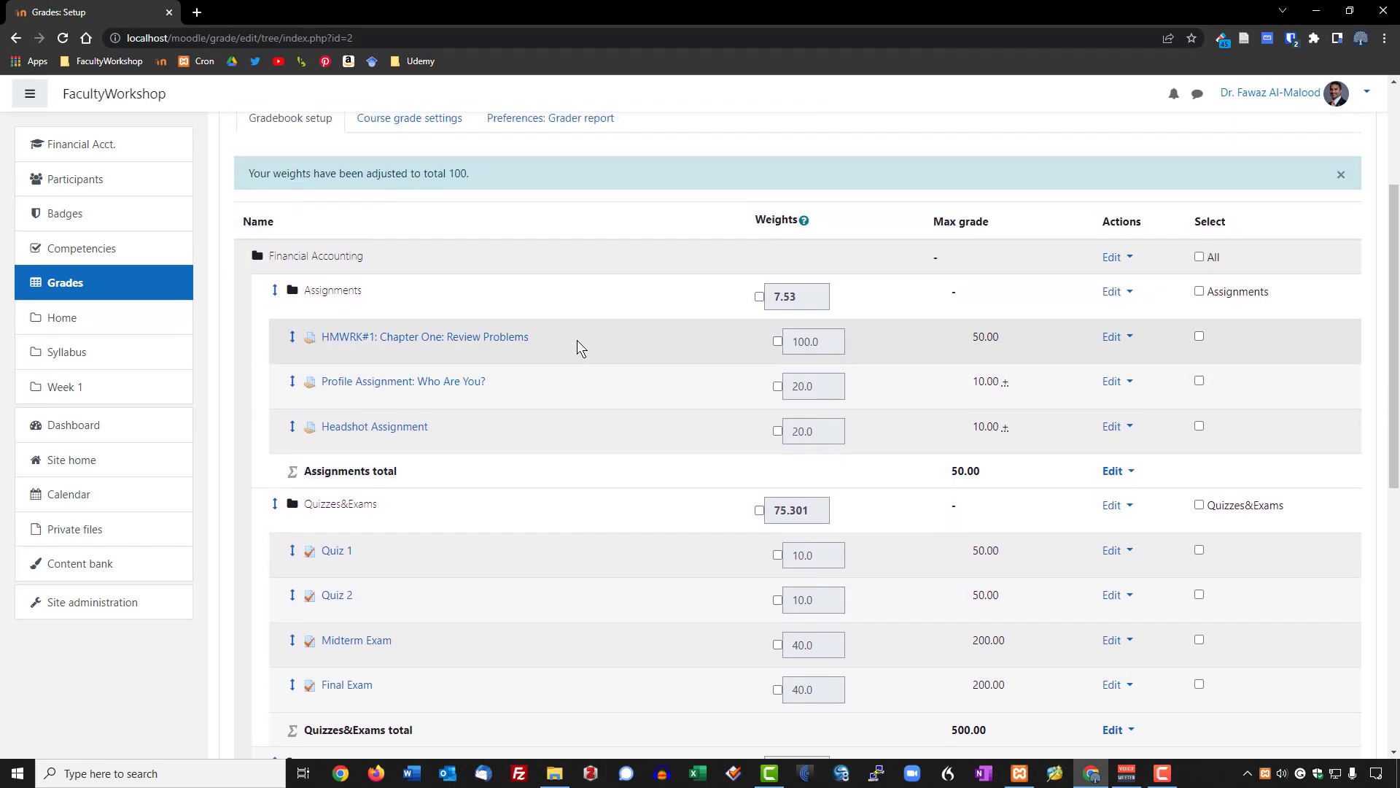
scroll(576, 343, down, 3)
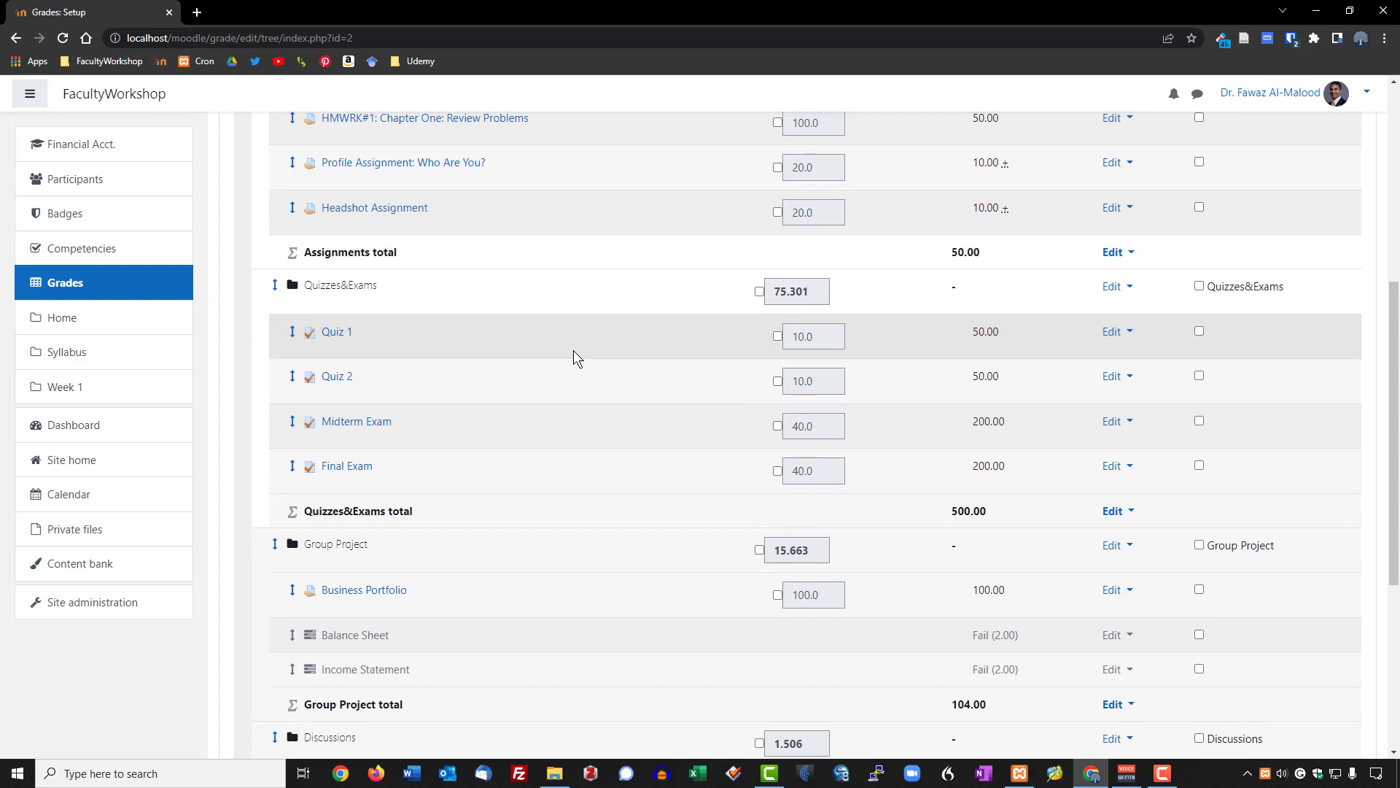
scroll(573, 351, down, 3)
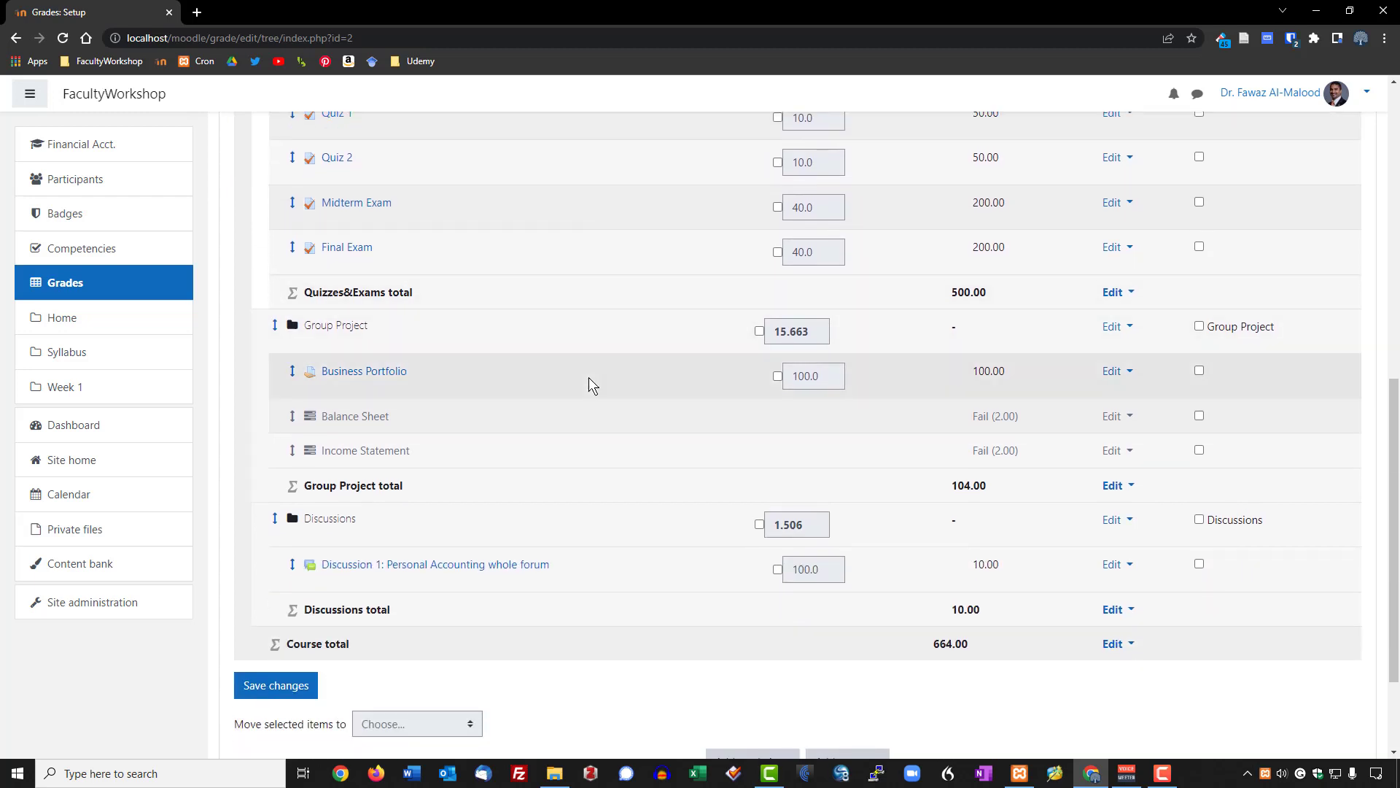
scroll(583, 386, down, 2)
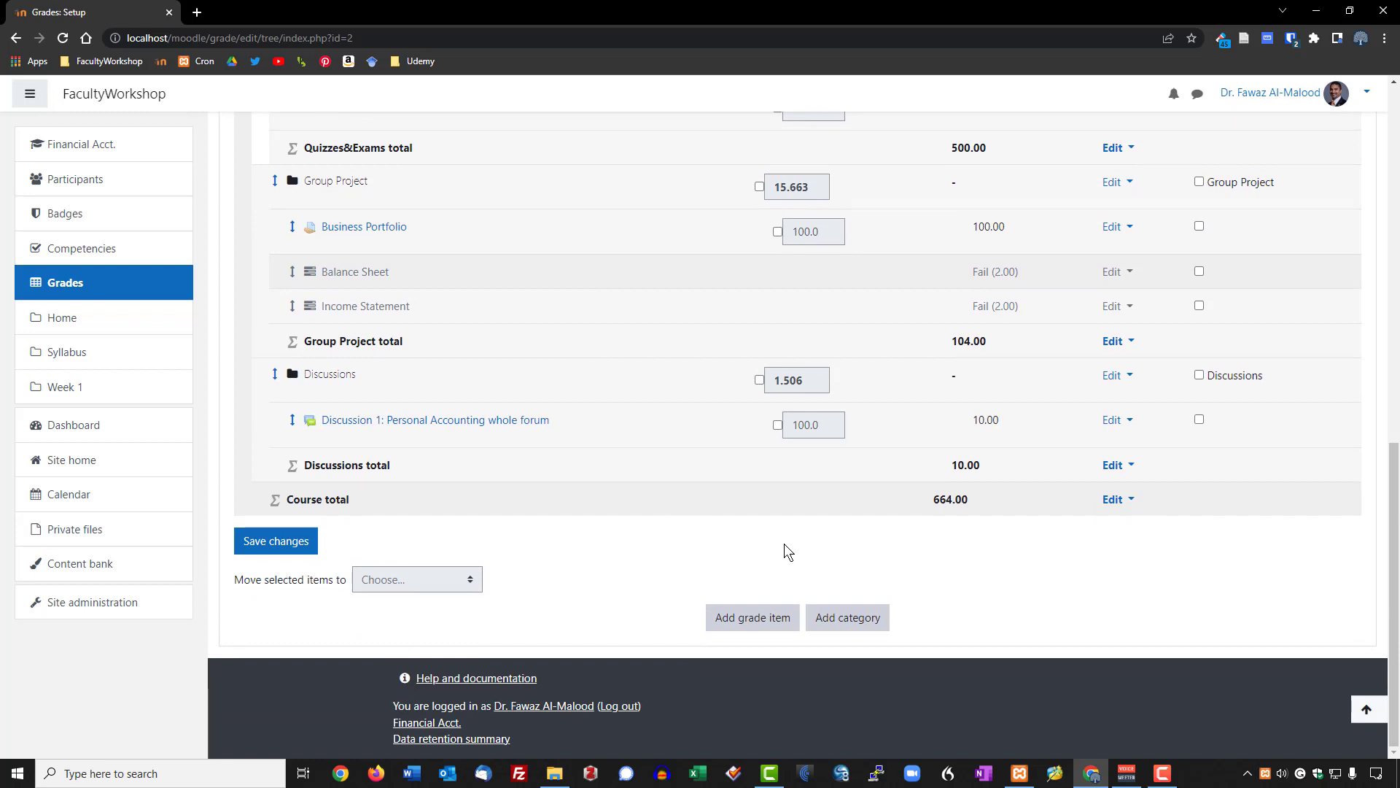
scroll(785, 549, up, 5)
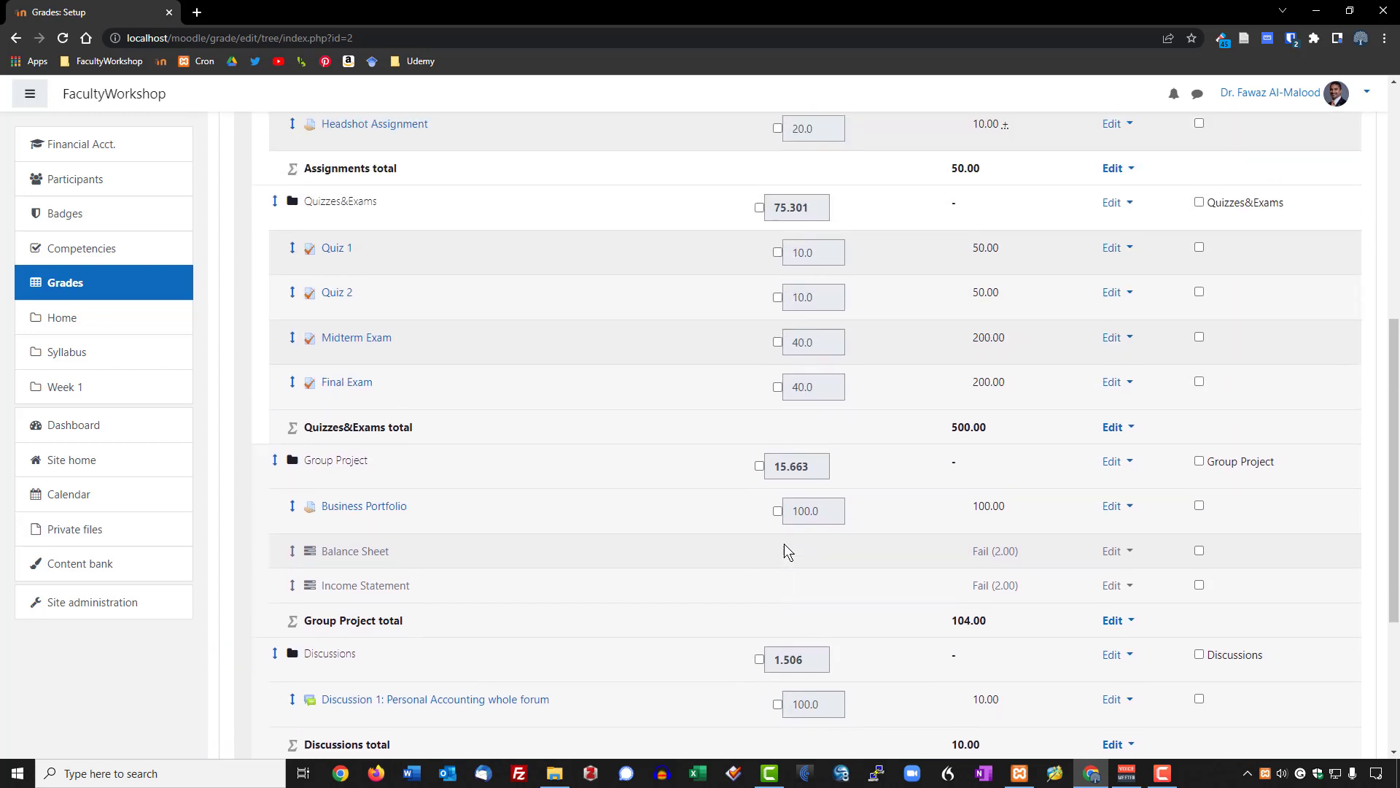
scroll(782, 543, up, 4)
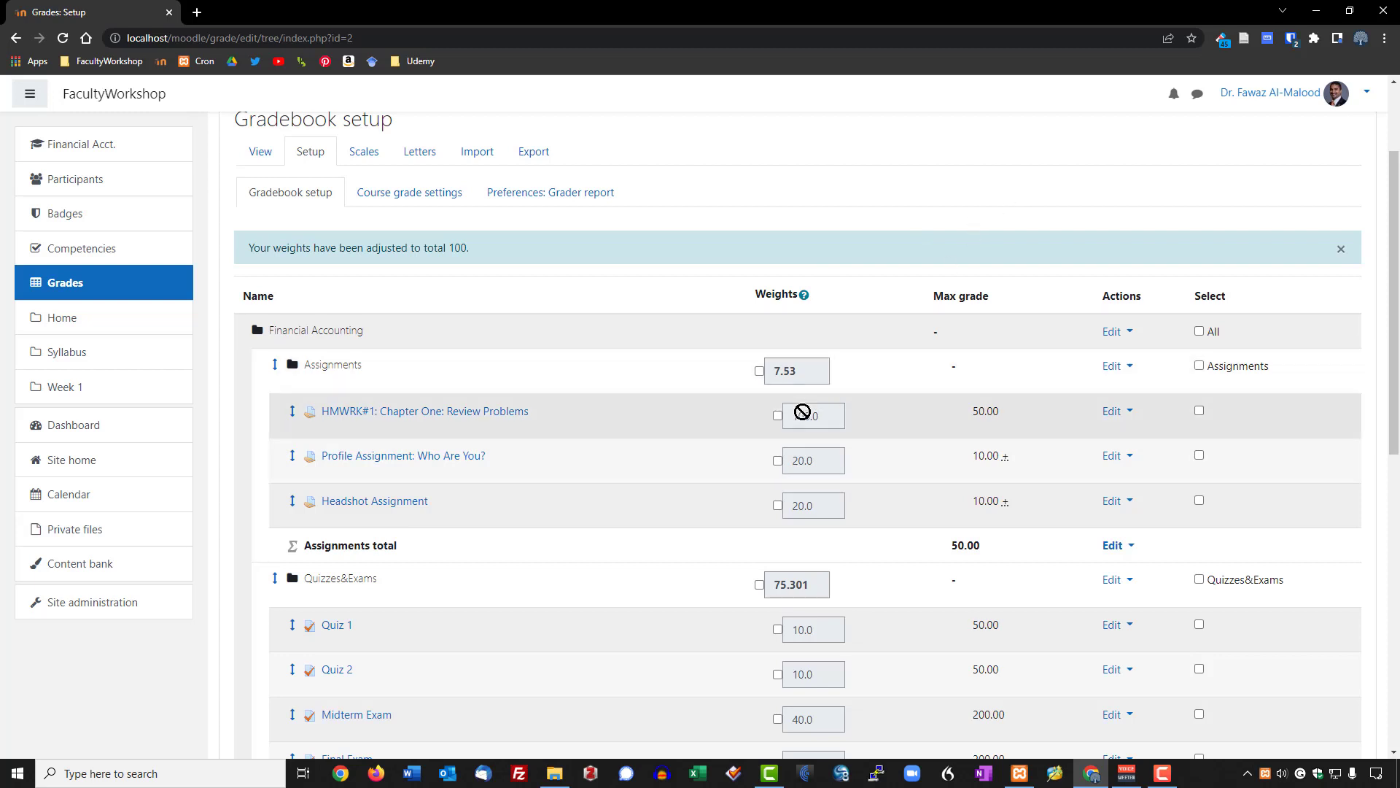
scroll(1015, 261, down, 1)
scroll(1015, 261, down, 1)
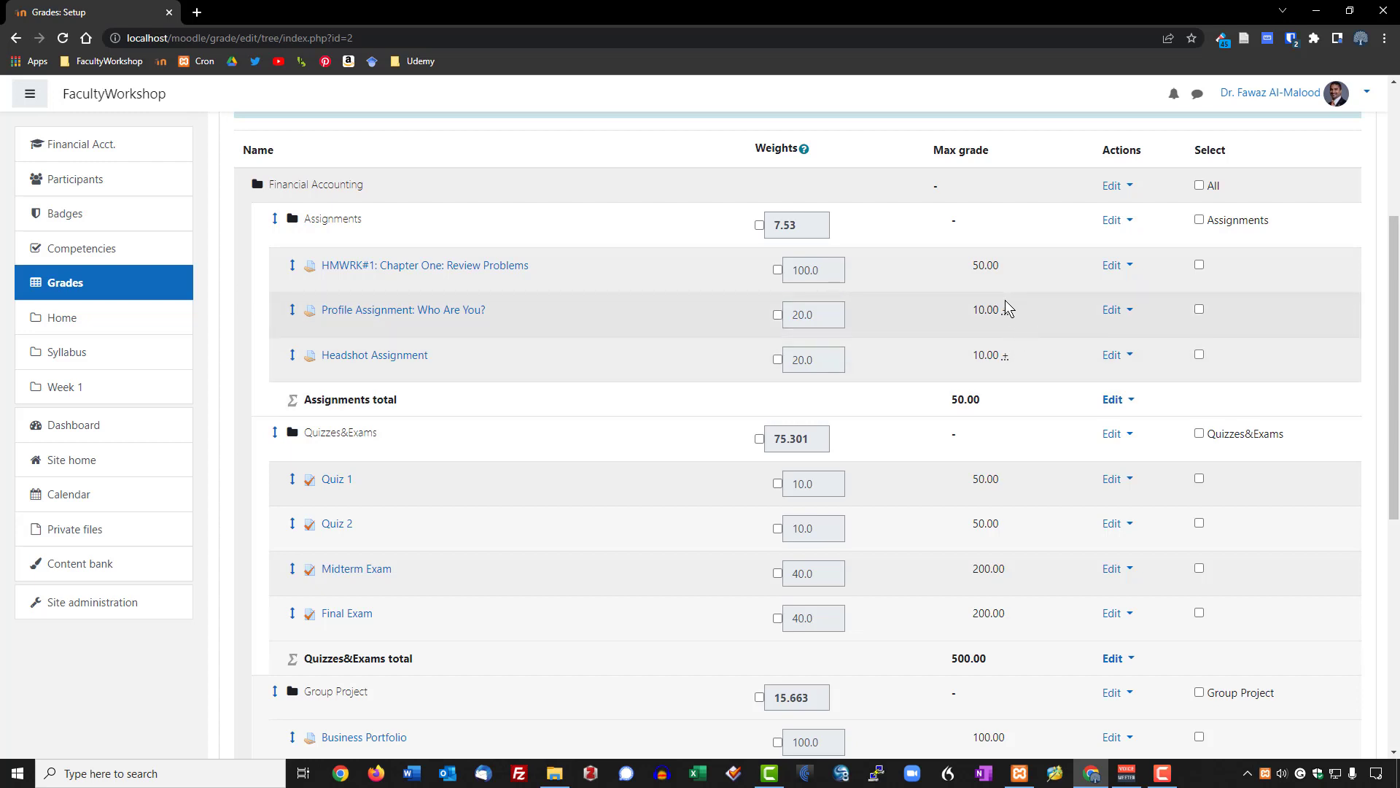
scroll(1007, 306, up, 2)
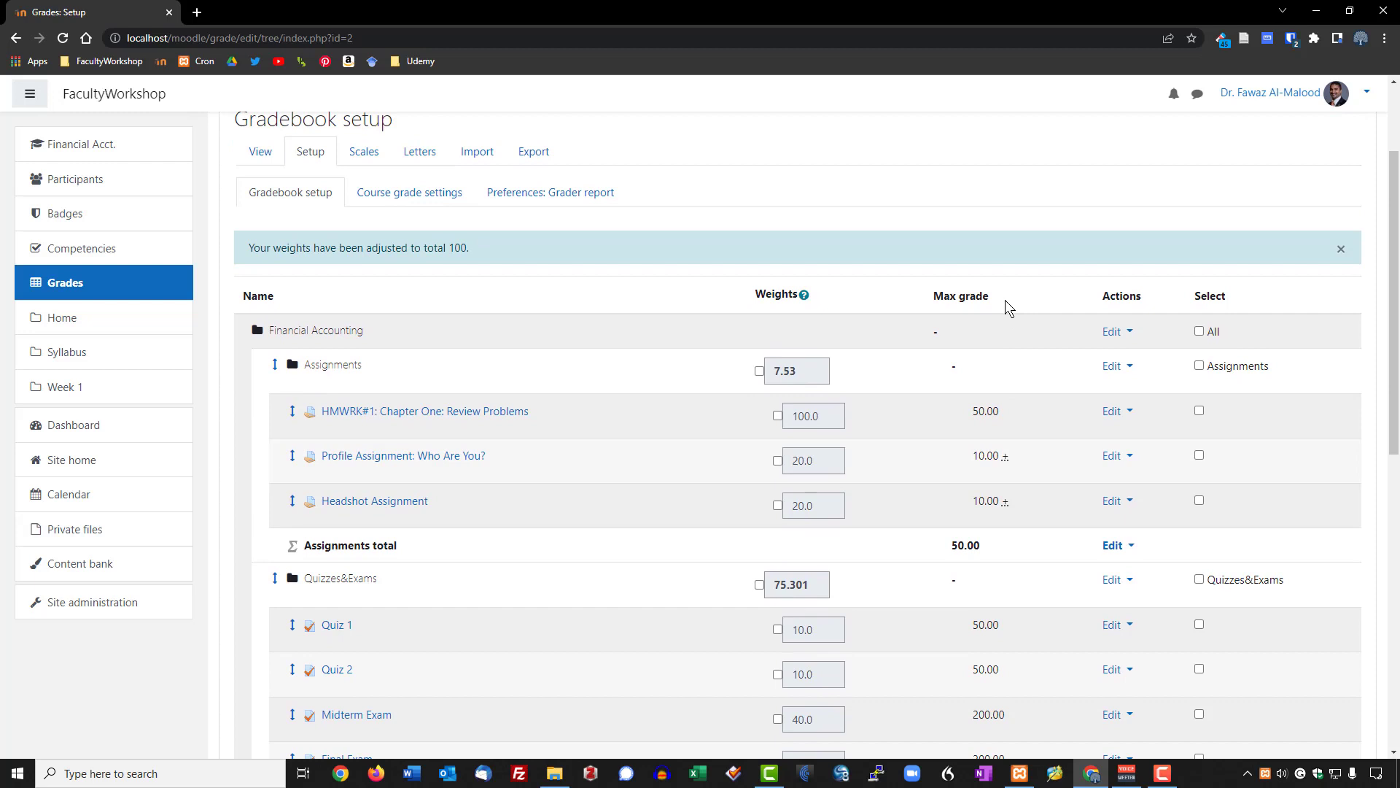
scroll(1006, 304, down, 2)
scroll(1007, 304, up, 1)
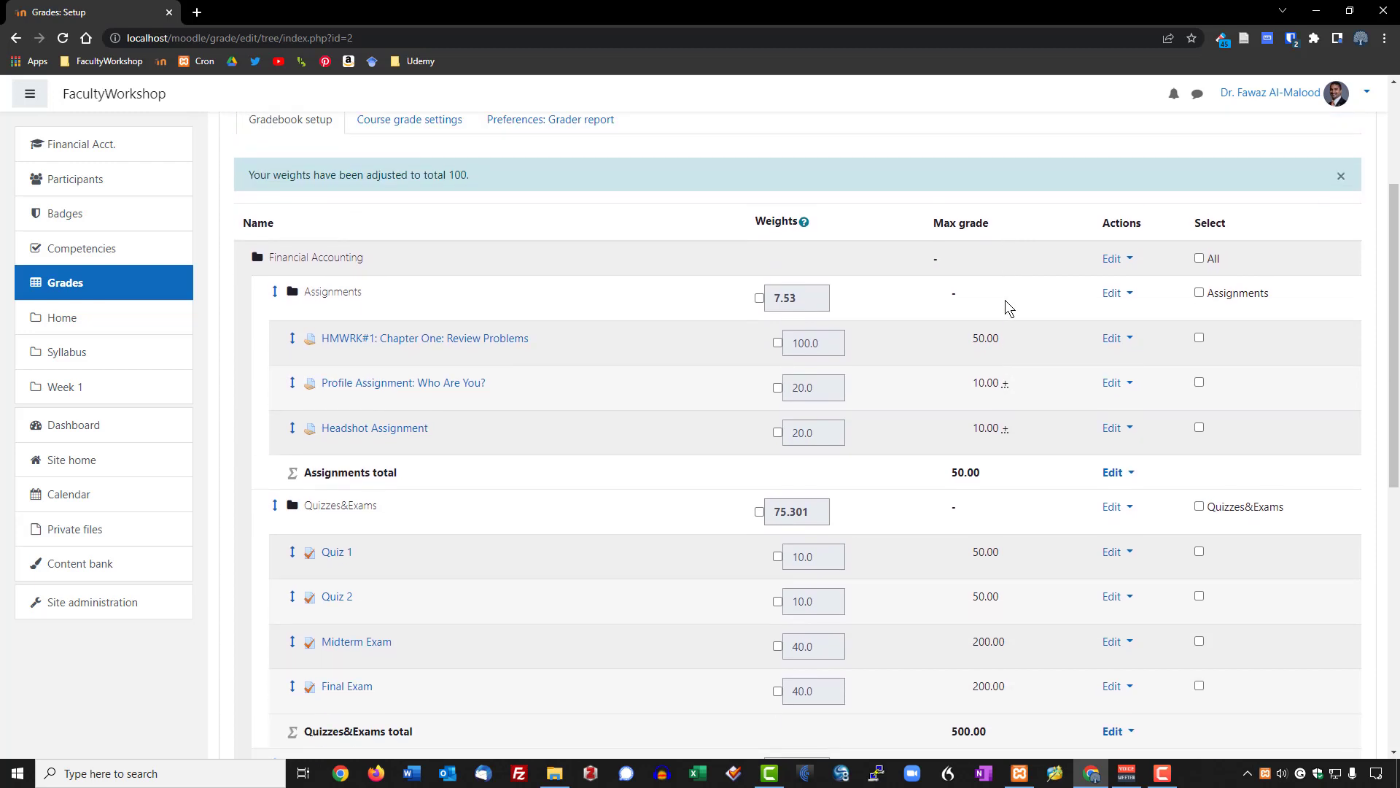
scroll(1005, 300, down, 7)
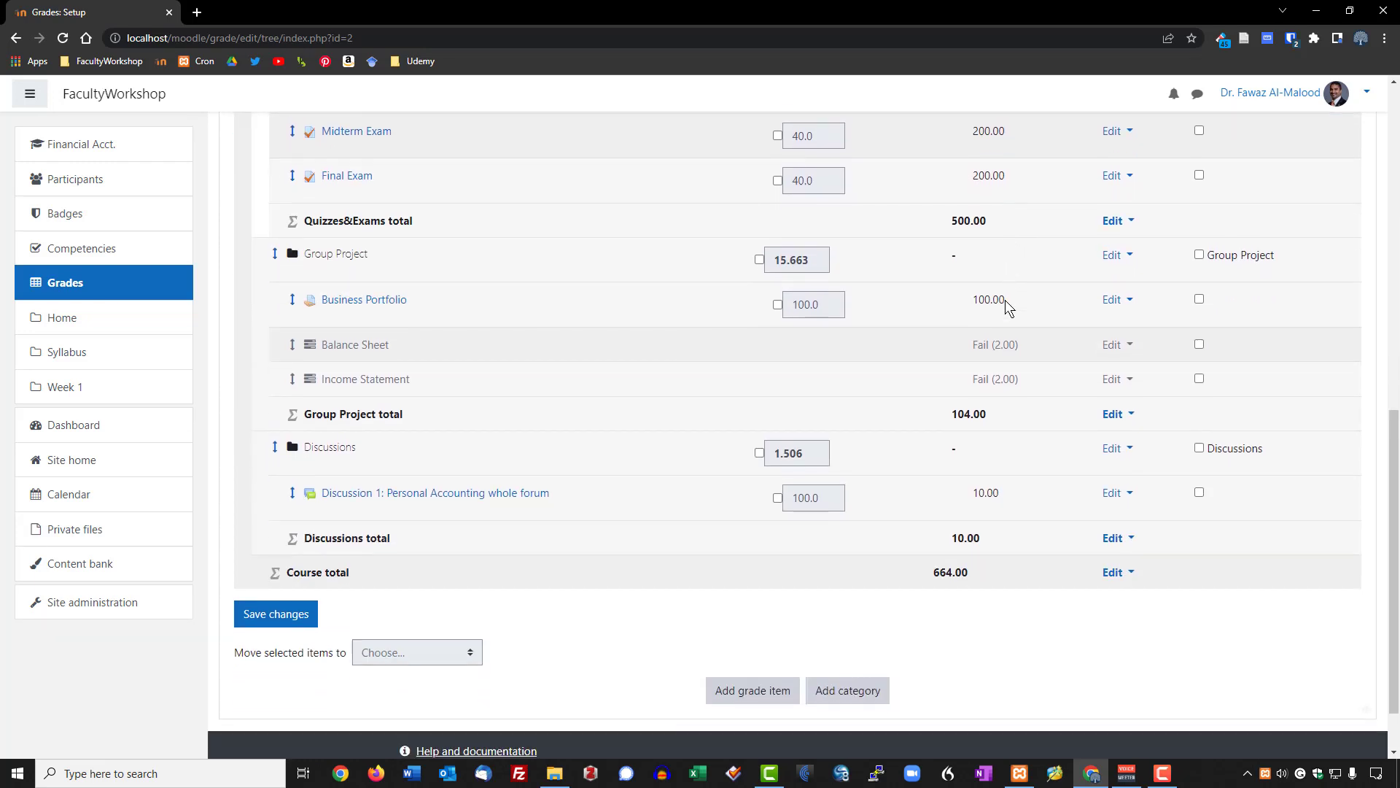
click(255, 620)
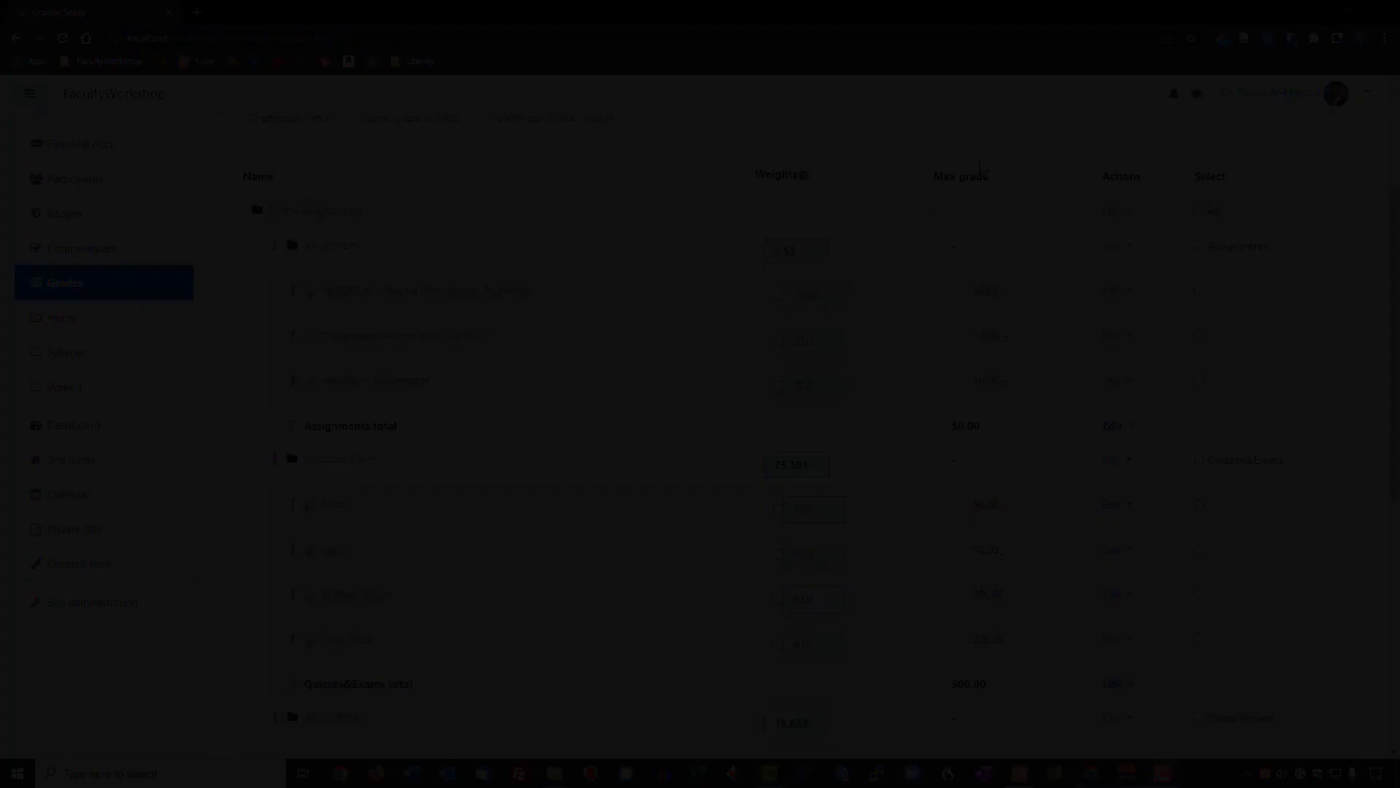
scroll(969, 152, up, 1)
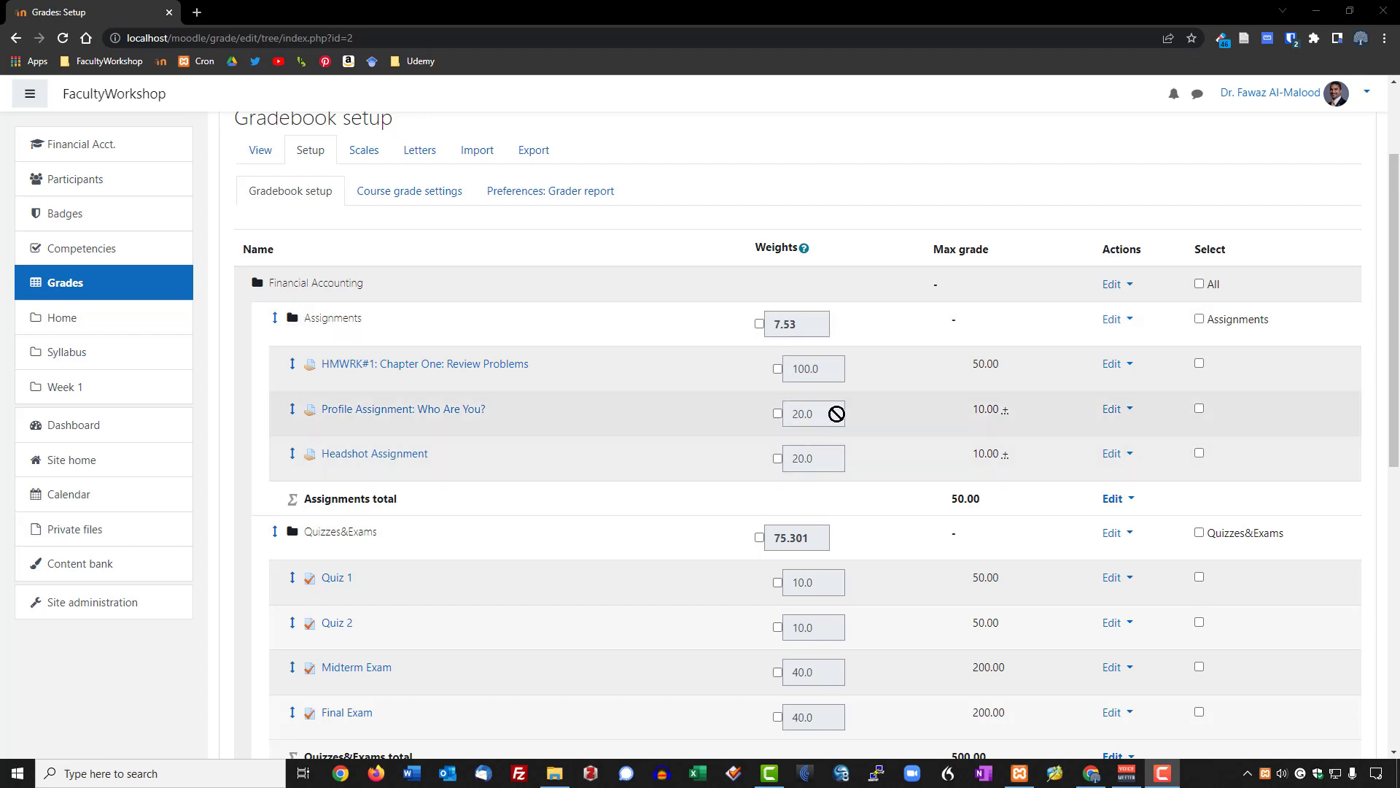
Step: Try overriding the HMWRK#1 and Assignments (7.53) weights, then cancel both overrides
click(778, 369)
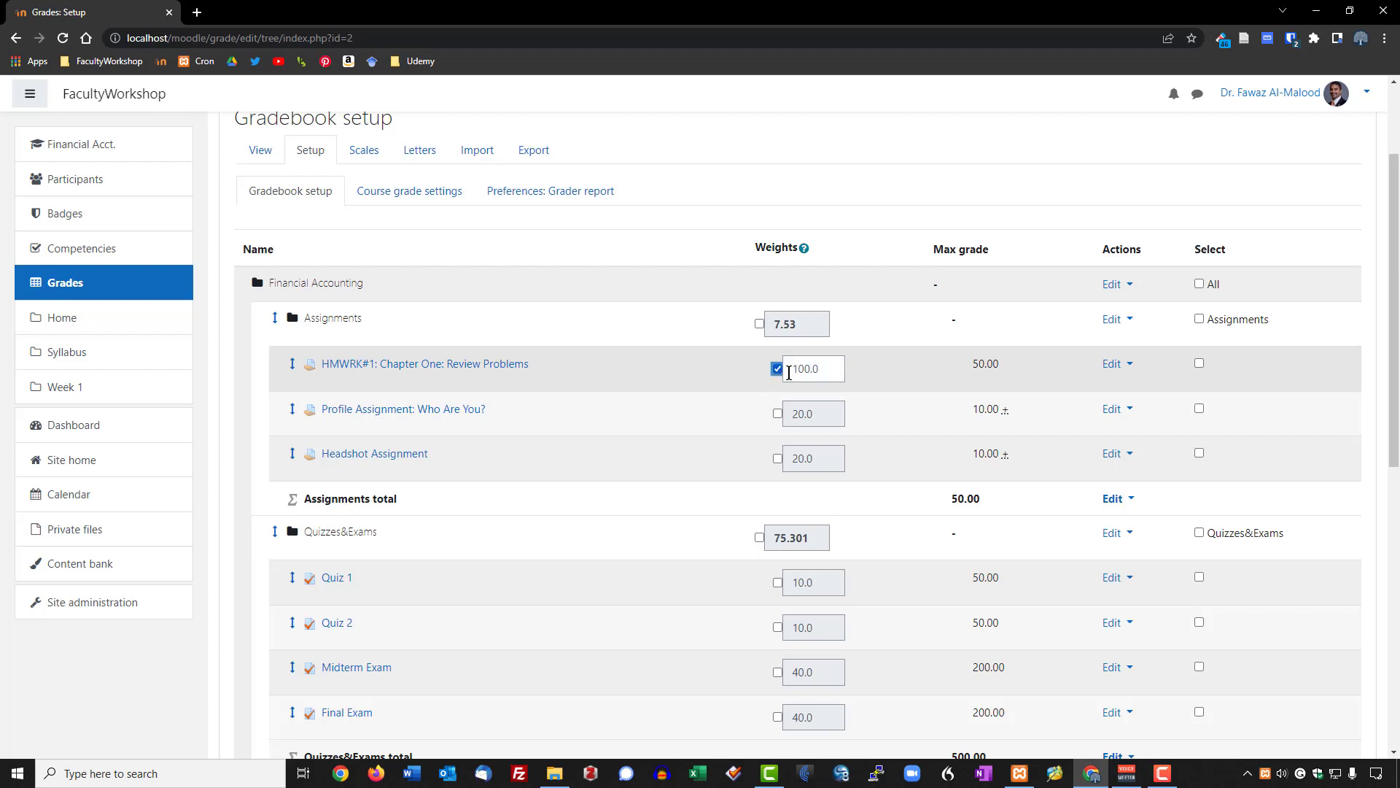
drag(820, 372, 792, 370)
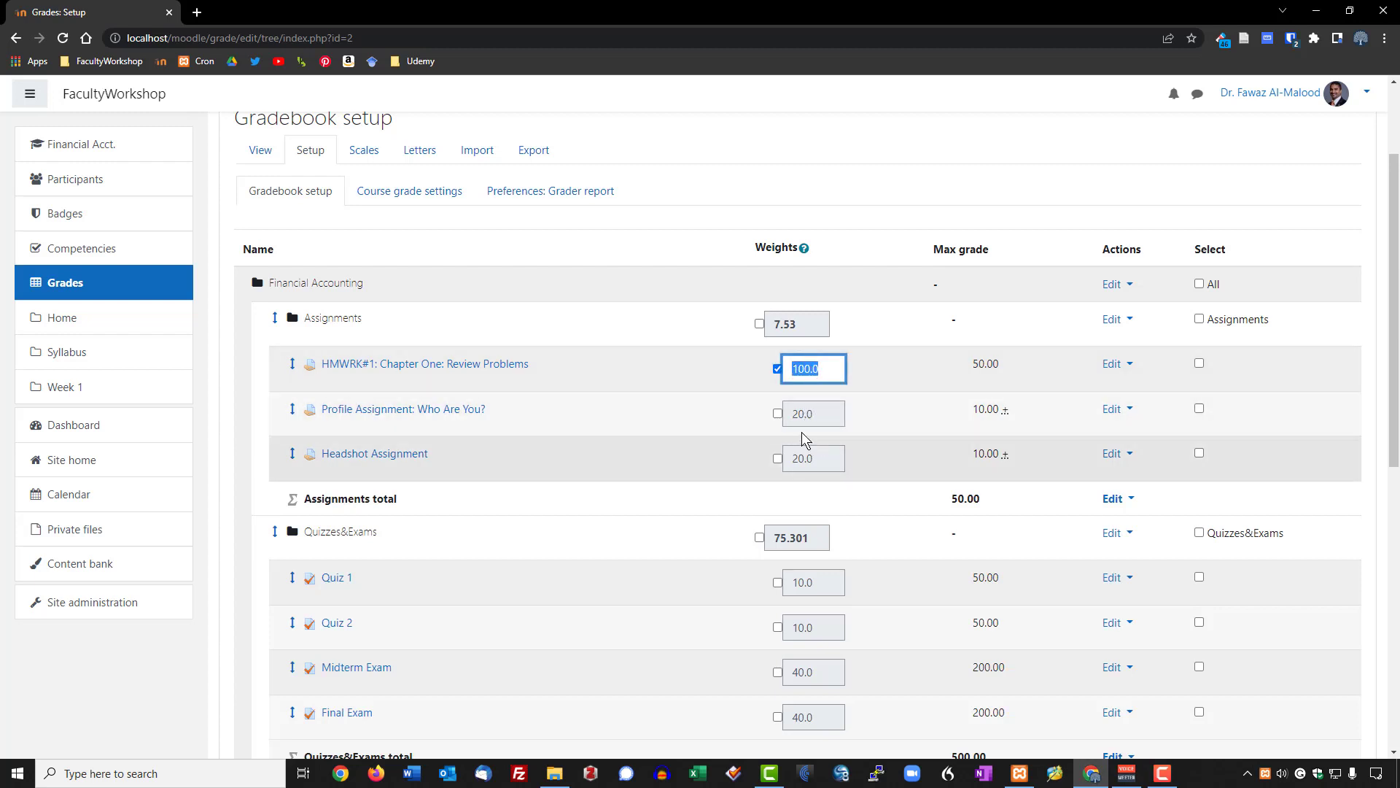
click(778, 370)
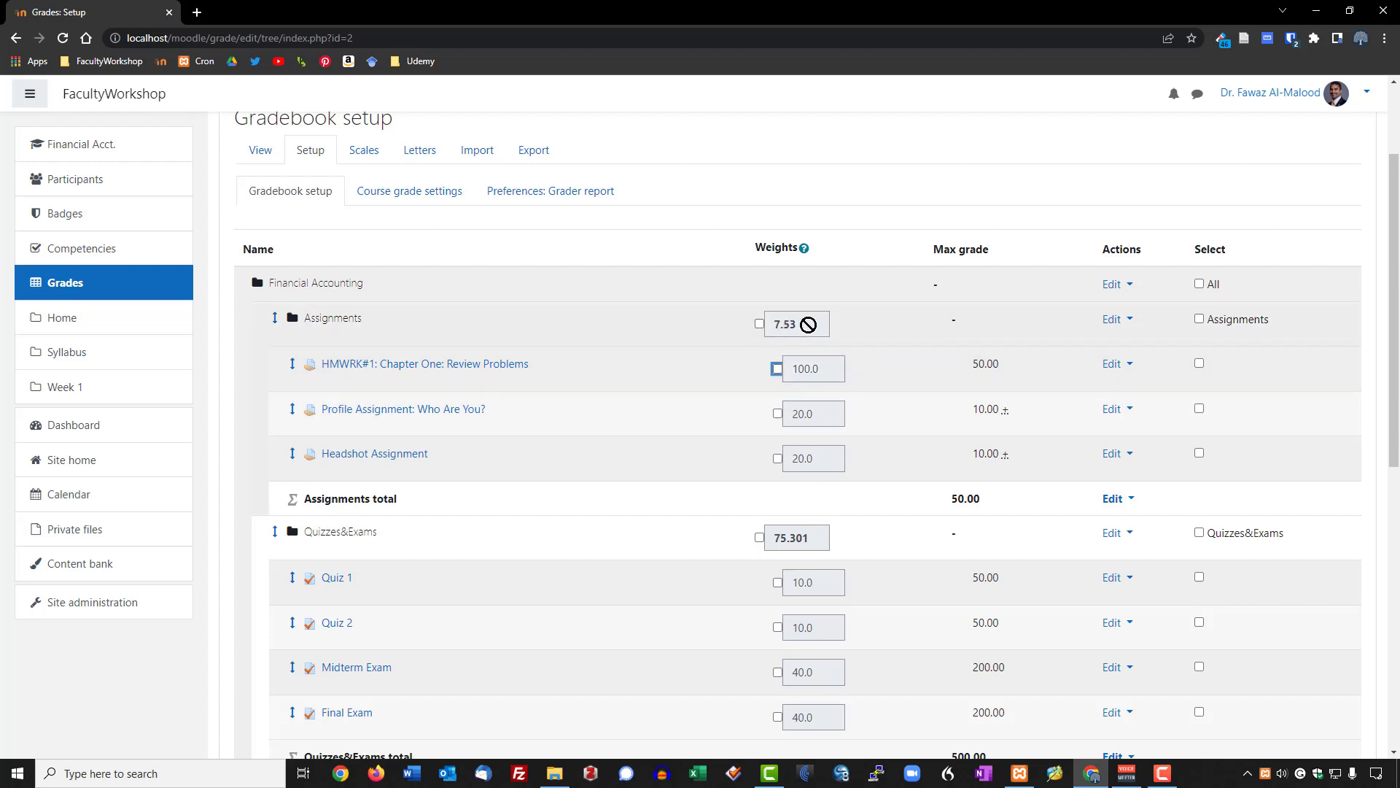
click(759, 323)
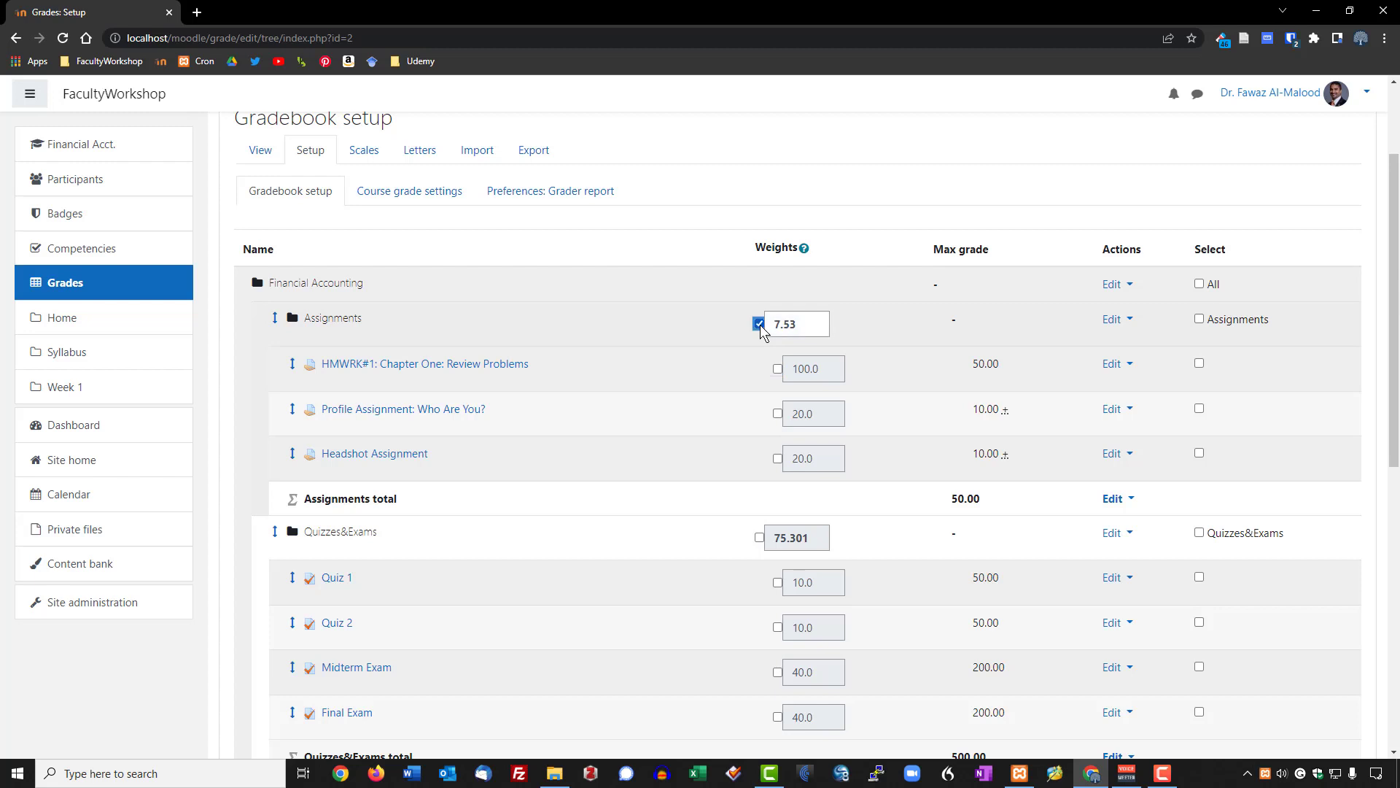
double_click(779, 325)
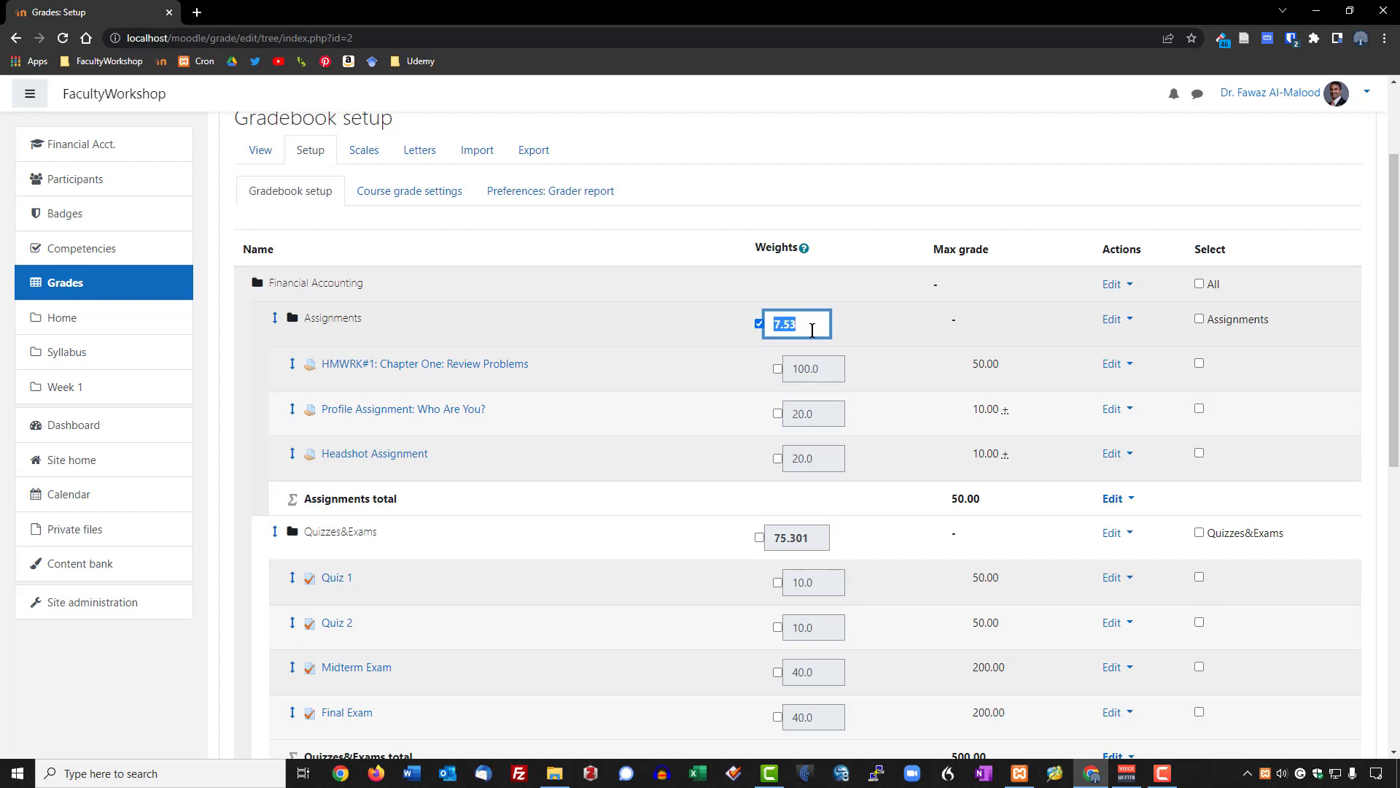
click(759, 324)
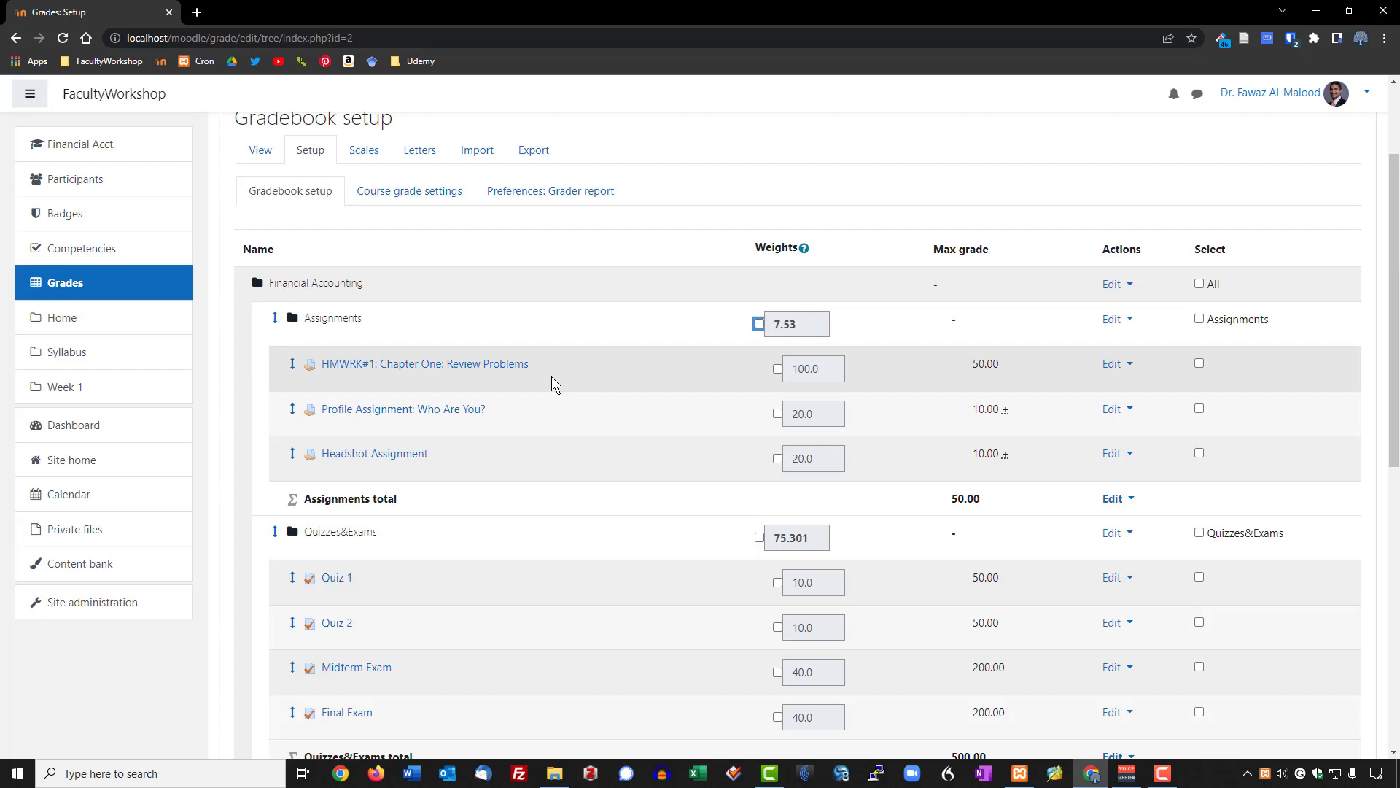
Step: Save the unchanged gradebook setup and return to the grader report
scroll(685, 537, down, 8)
click(315, 543)
click(88, 293)
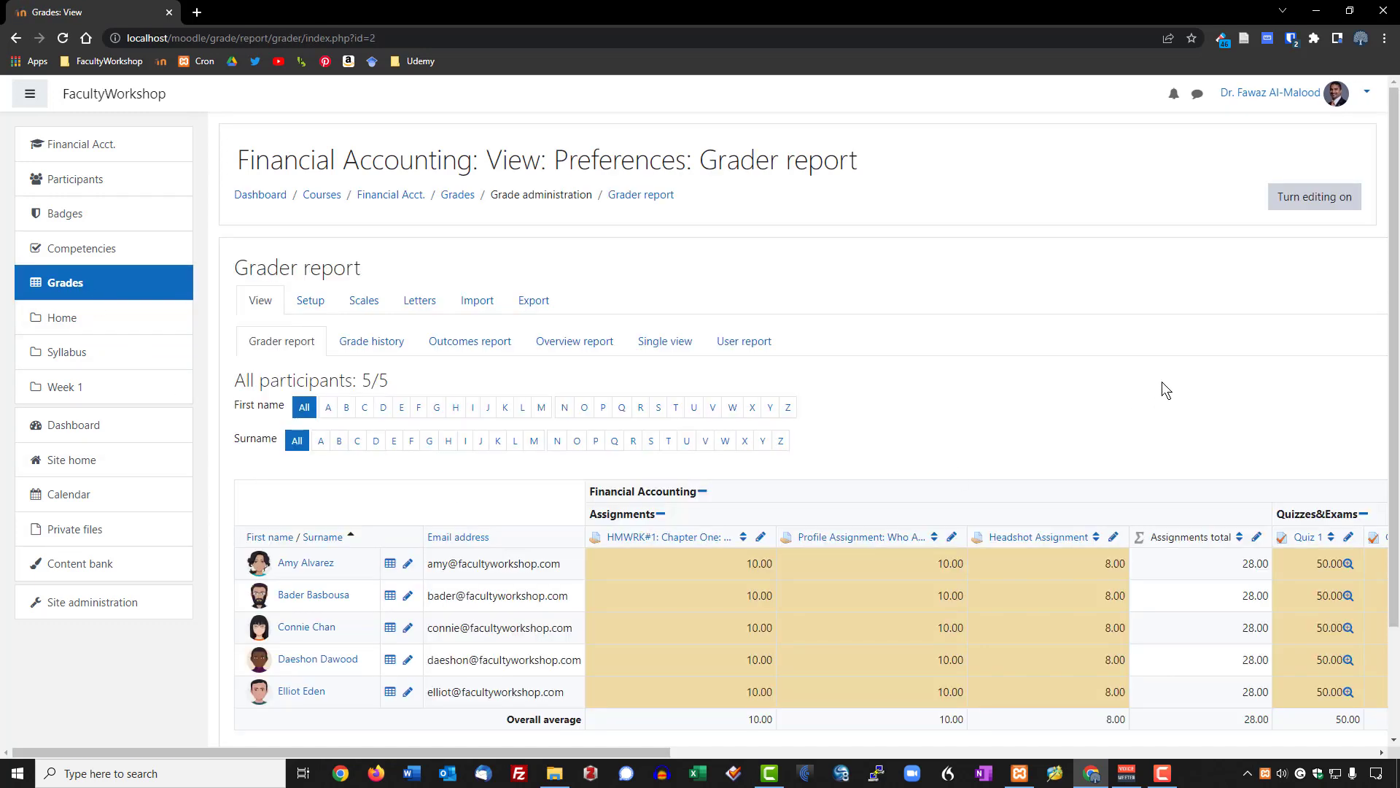
Step: Scroll the grader report back left and open the Letters page showing A at 93.00–100.00 %
scroll(1162, 382, down, 3)
drag(495, 752, 552, 750)
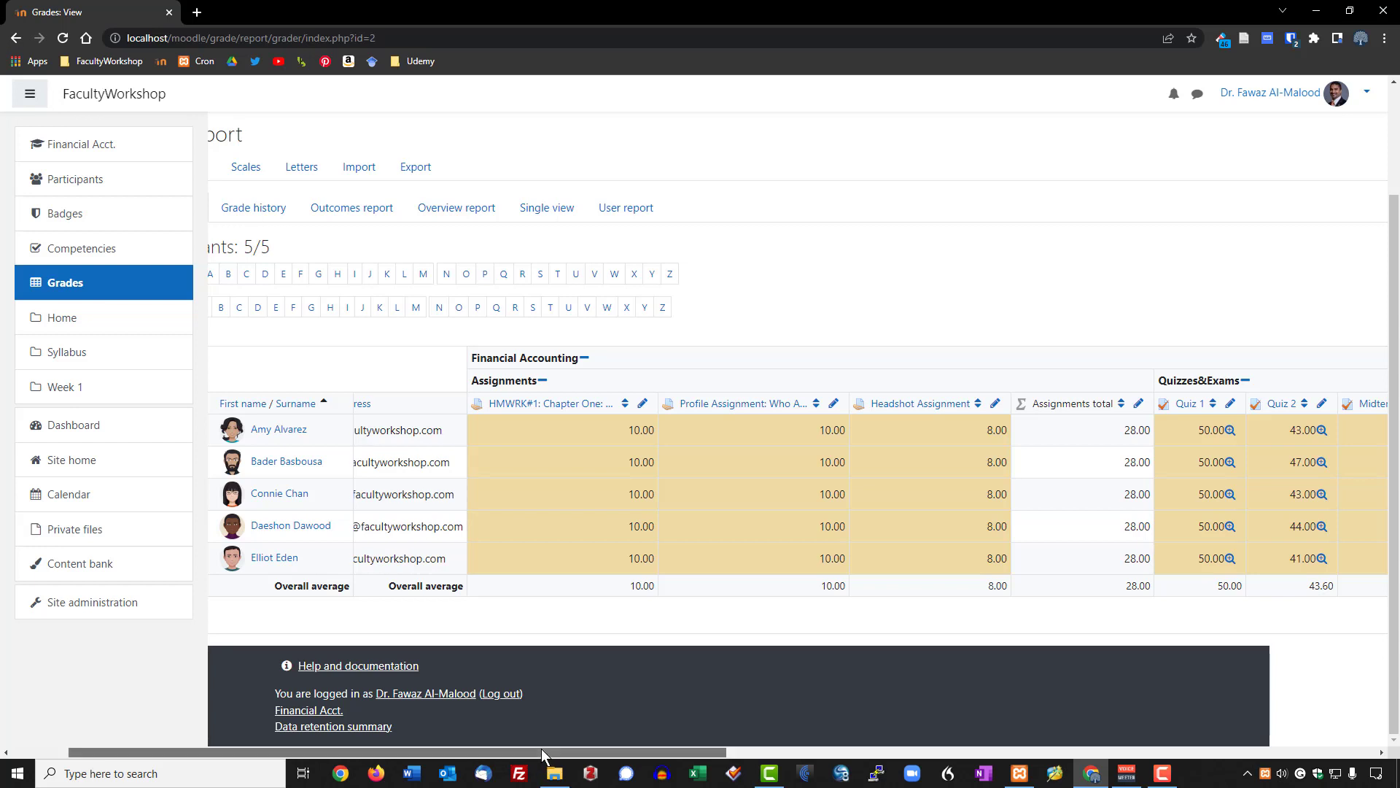
drag(543, 754, 547, 754)
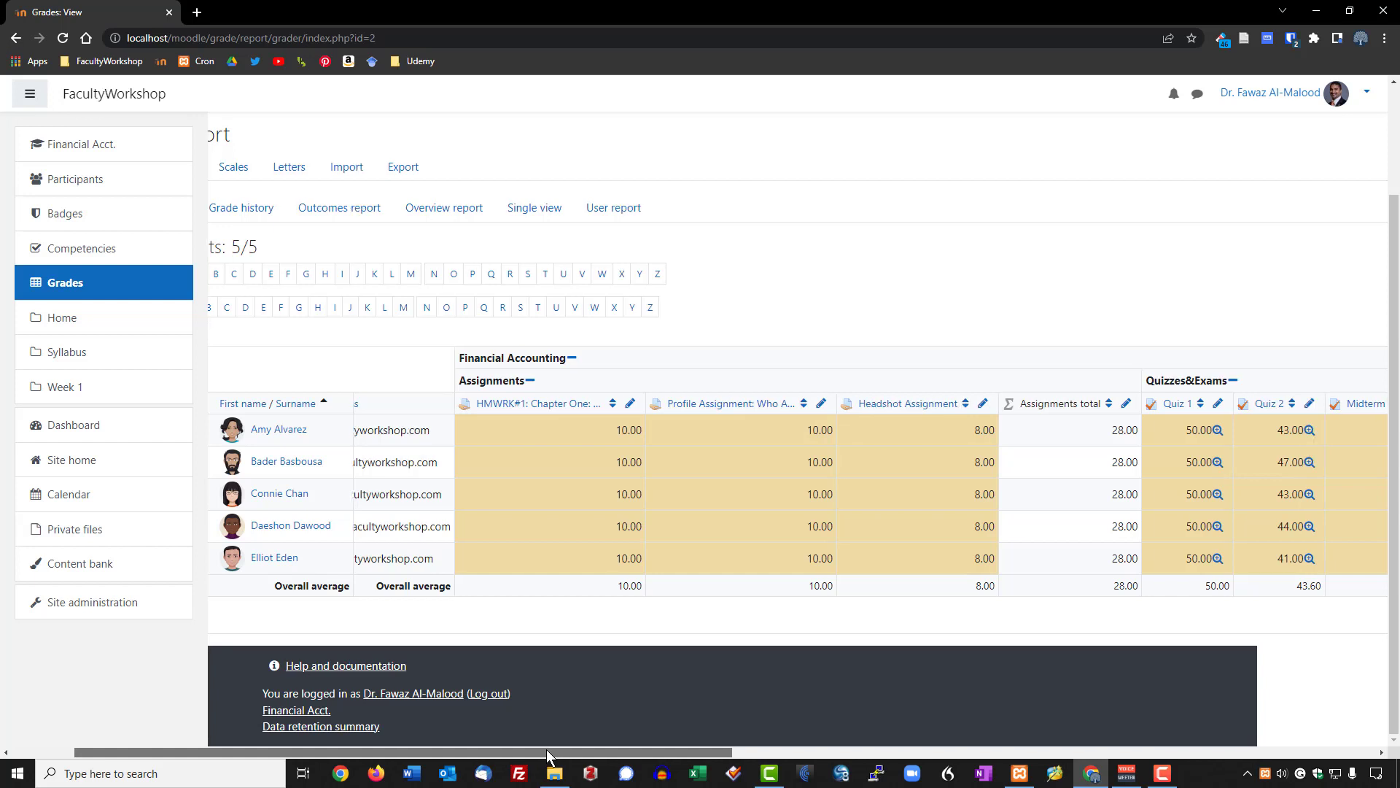
drag(549, 754, 488, 755)
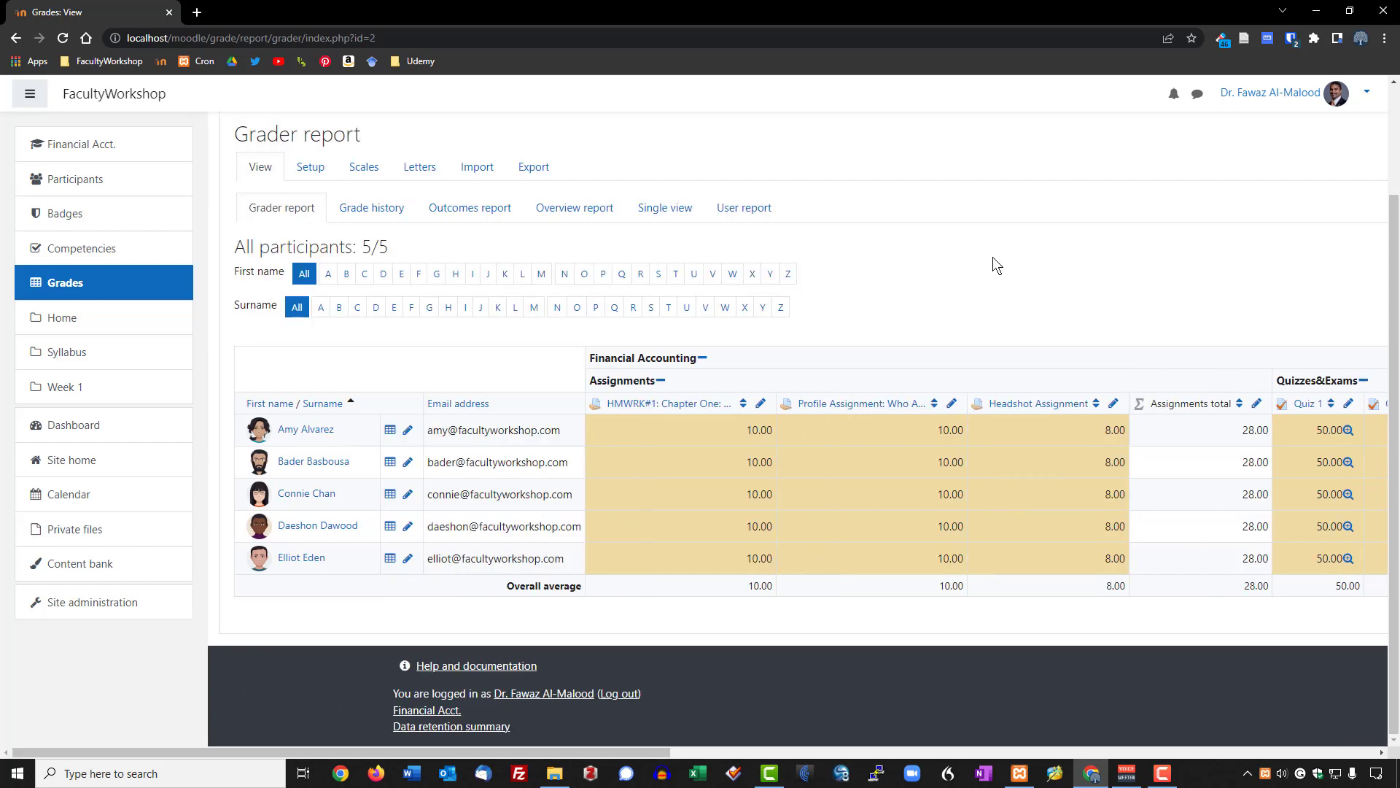
click(418, 169)
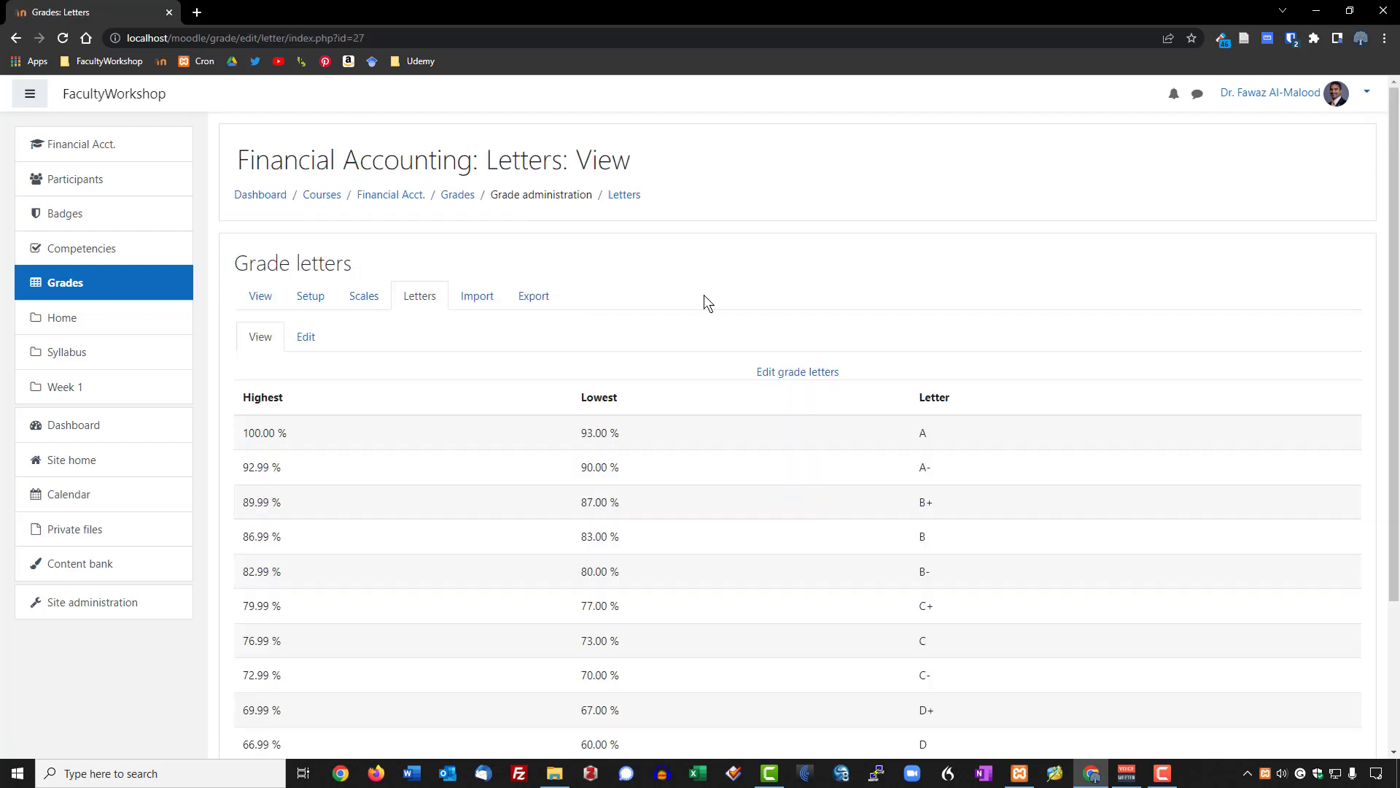
Step: Review the default letter table from A at 93 % to F, then open it for editing
scroll(828, 266, down, 2)
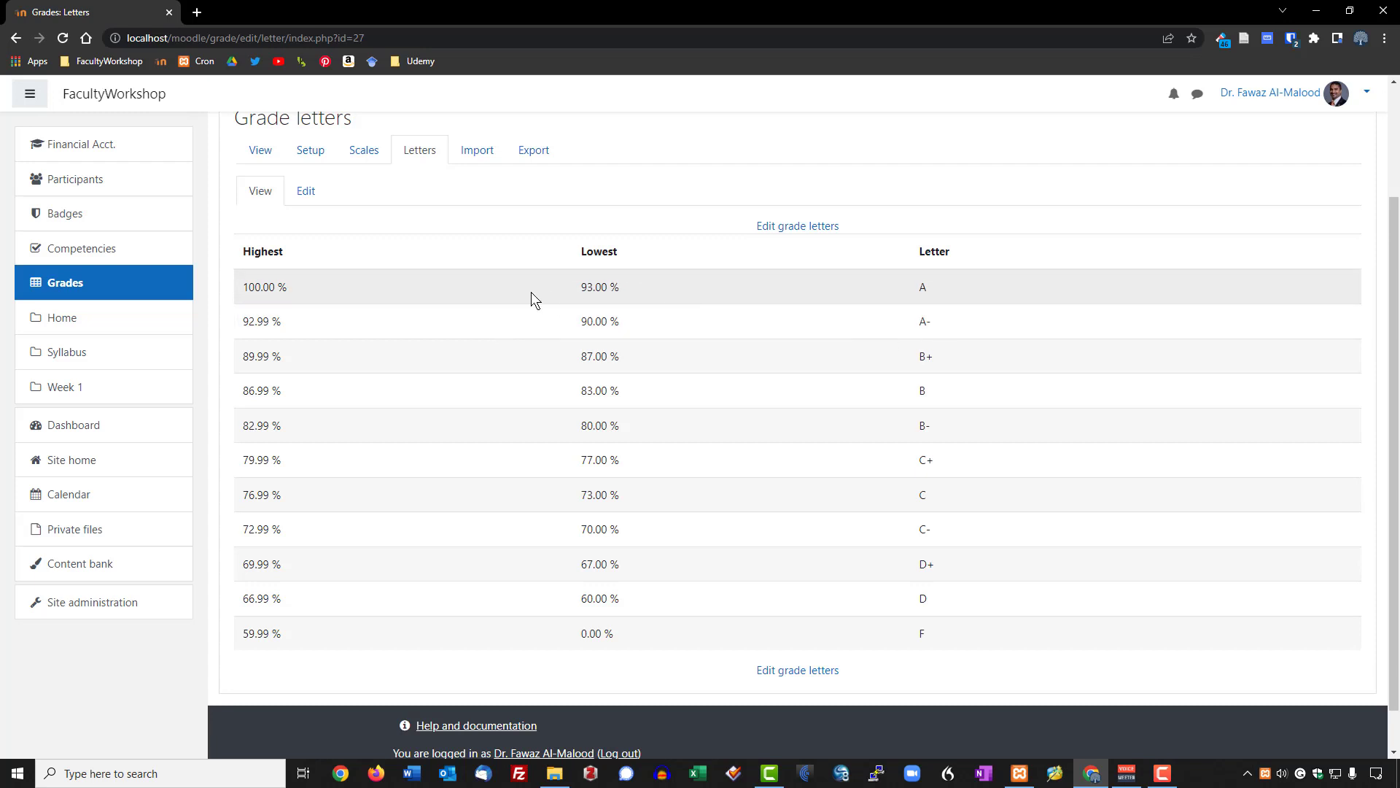
drag(941, 272, 962, 639)
click(1011, 283)
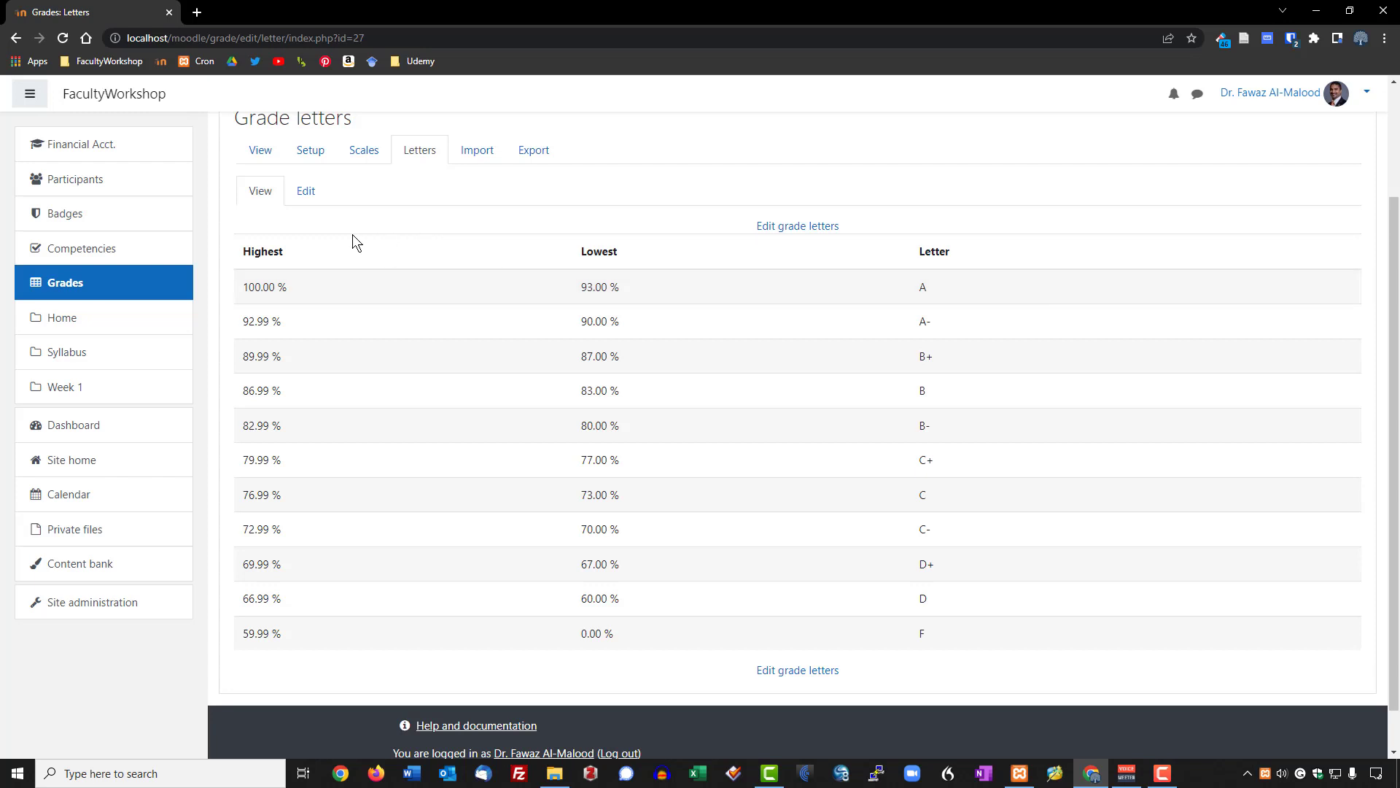
click(307, 194)
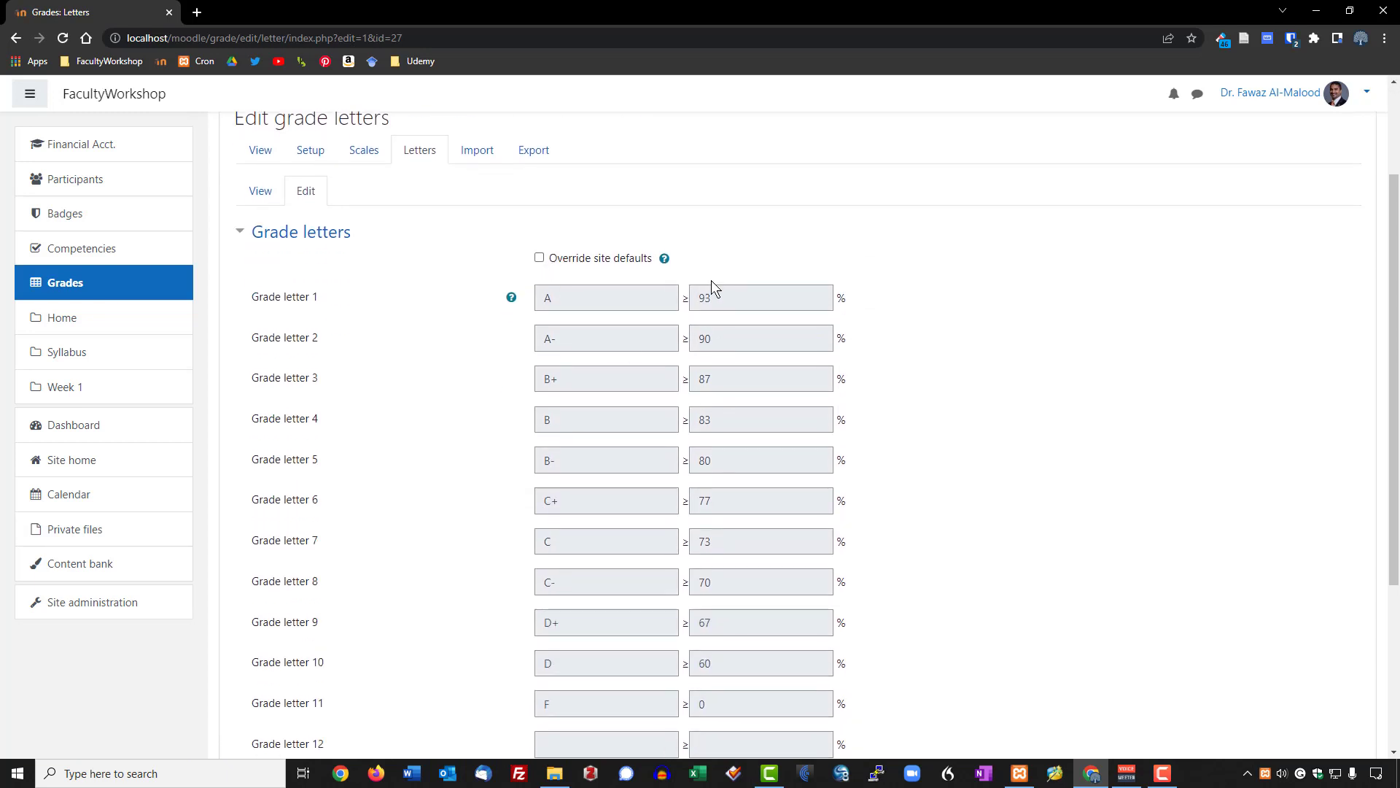
Step: Turn on Override site defaults for the course's grade letters
click(539, 258)
scroll(921, 286, down, 2)
scroll(620, 238, up, 1)
scroll(633, 244, down, 1)
Step: Clear the A-, B+, B, B- and remaining letter rows and their boundaries
drag(582, 193, 512, 194)
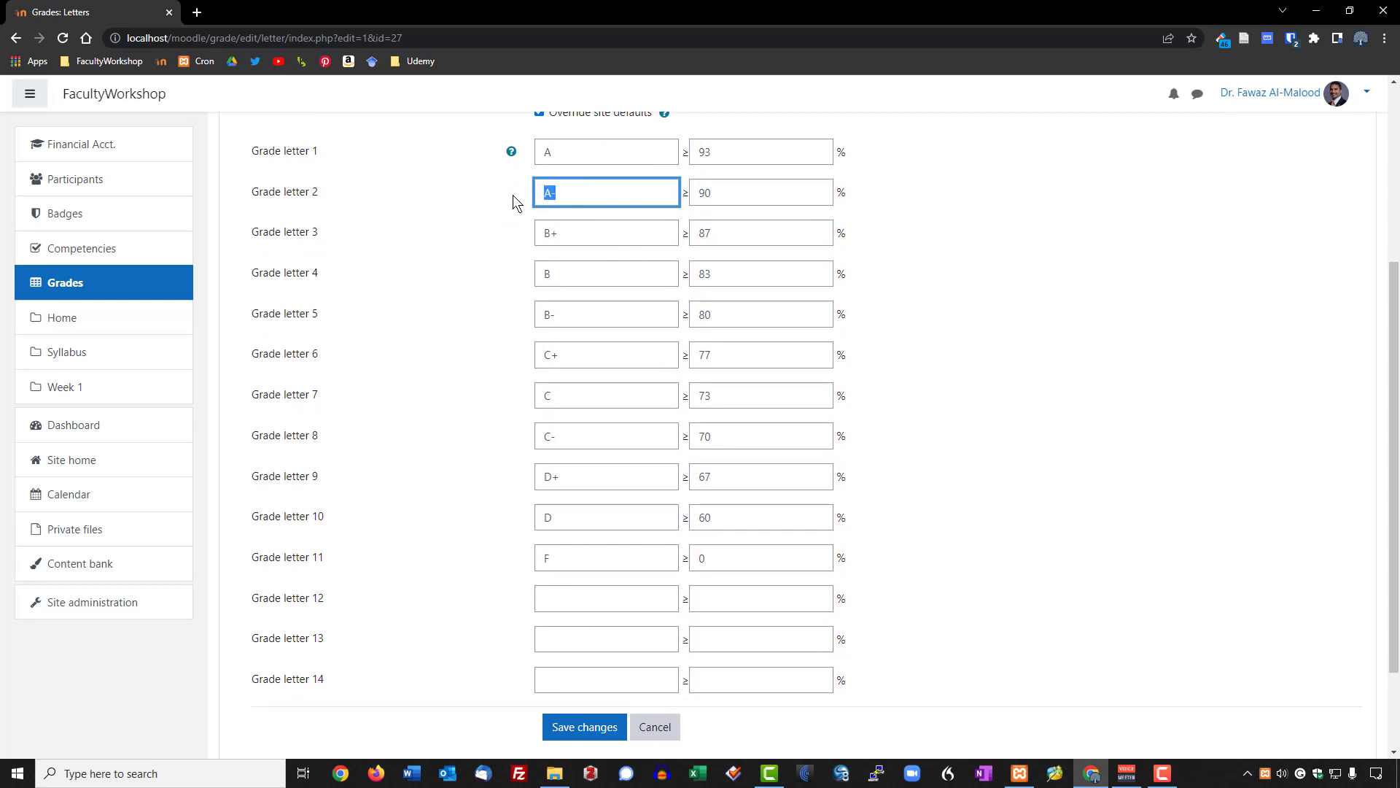
key(BackSpace)
drag(734, 195, 634, 193)
key(BackSpace)
double_click(595, 244)
key(BackSpace)
key(Tab)
key(BackSpace)
double_click(555, 276)
key(BackSpace)
key(Tab)
key(BackSpace)
double_click(570, 316)
key(BackSpace)
key(Tab)
key(BackSpace)
key(Tab)
key(BackSpace)
key(Tab)
key(BackSpace)
key(Tab)
key(BackSpace)
key(Tab)
key(BackSpace)
key(Tab)
key(BackSpace)
key(Tab)
key(BackSpace)
key(Tab)
key(BackSpace)
key(Tab)
key(BackSpace)
key(Tab)
key(BackSpace)
key(Tab)
key(BackSpace)
Step: Enter letters B, C, D and F in rows 2–5, with F's boundary at 0
click(579, 192)
text(B)
click(606, 232)
text(C)
click(588, 273)
text(D)
click(573, 310)
text(F)
click(738, 318)
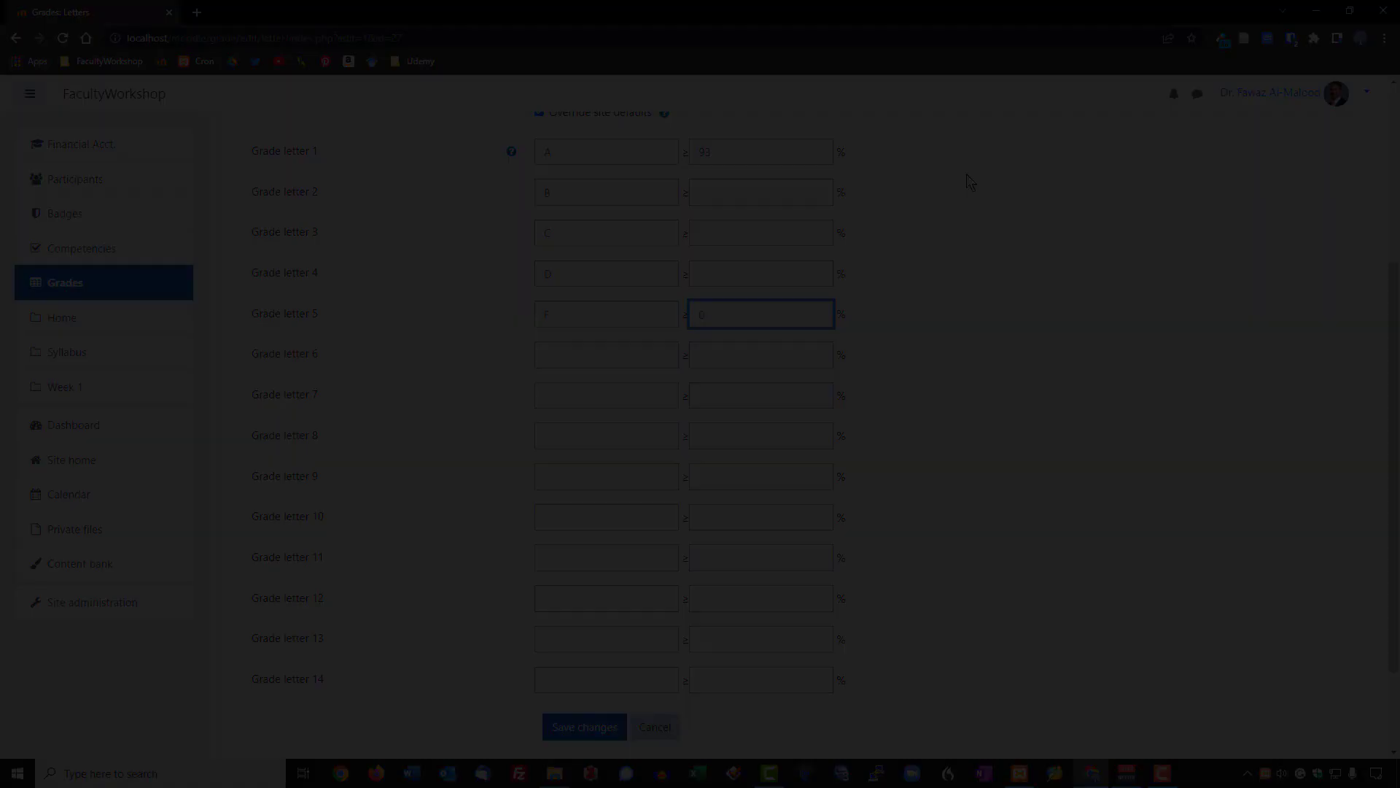
text(0)
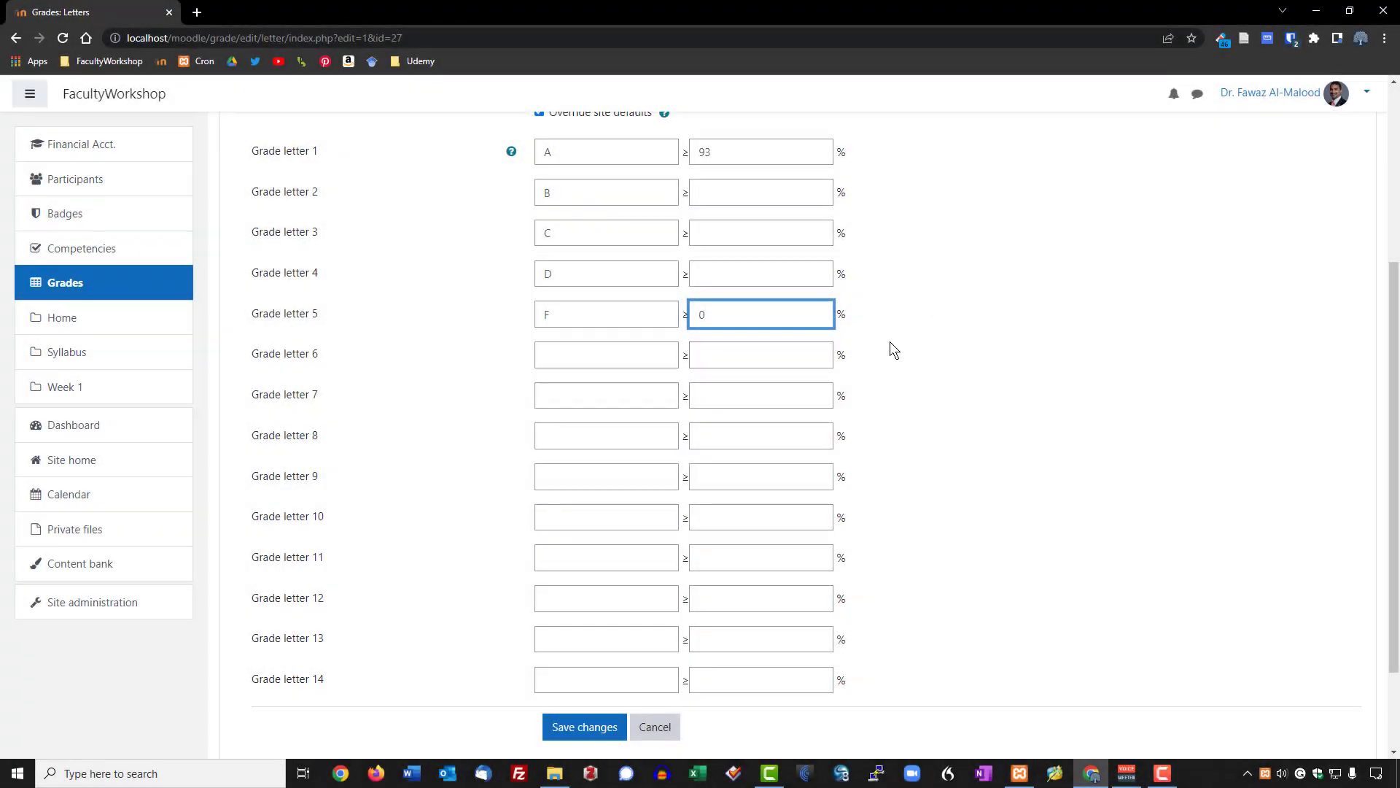
Step: Set the letter boundaries to D 59, C 69, B 79 and A 89
scroll(970, 303, up, 1)
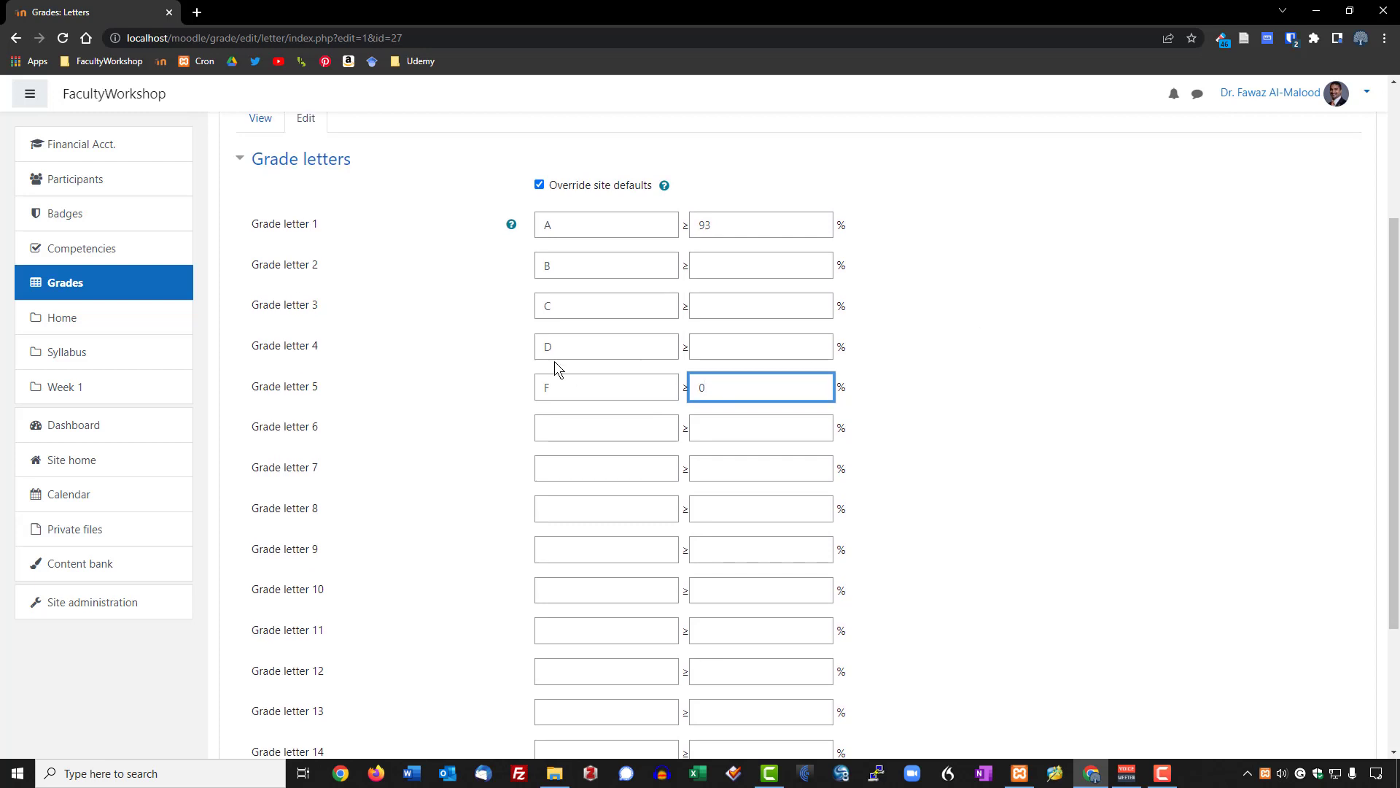
click(721, 344)
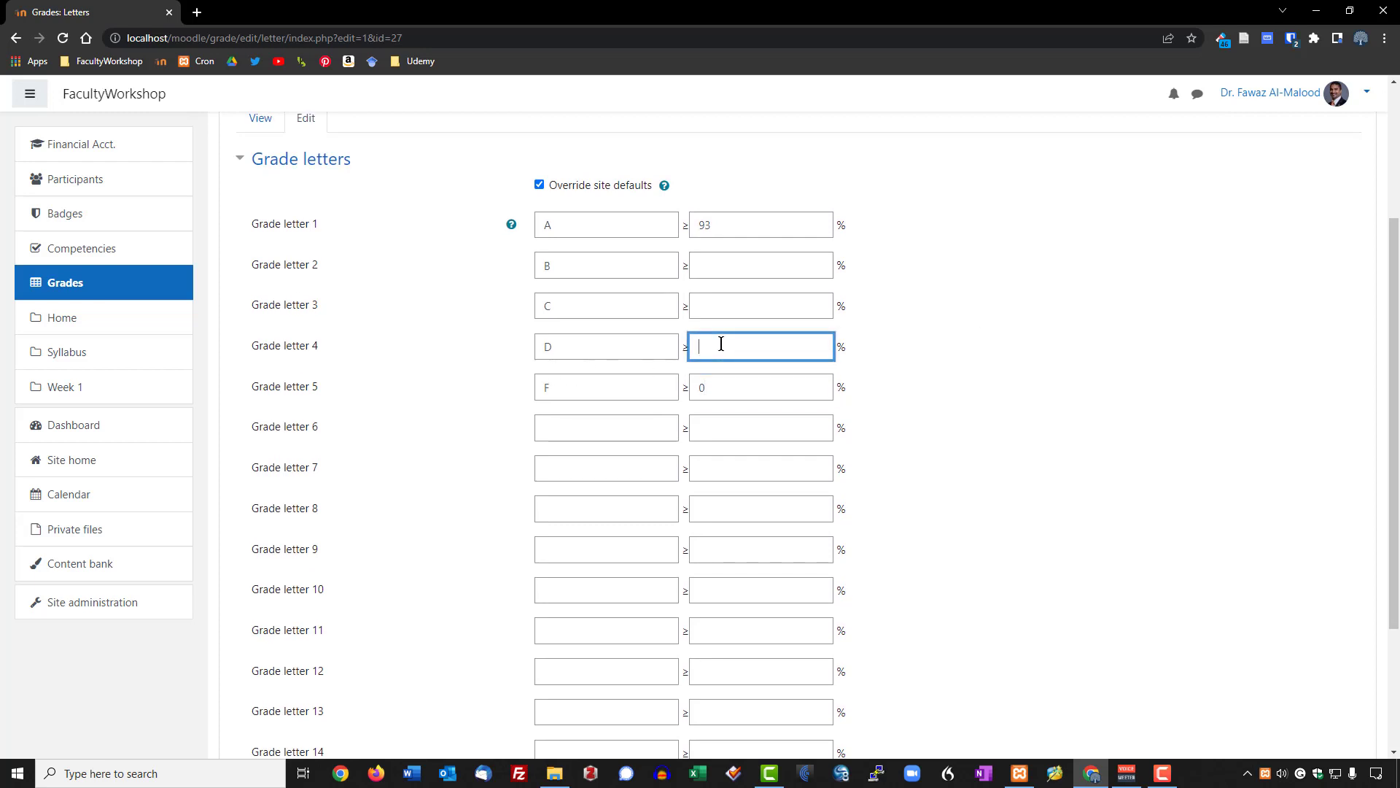
text(59)
click(710, 306)
text(69)
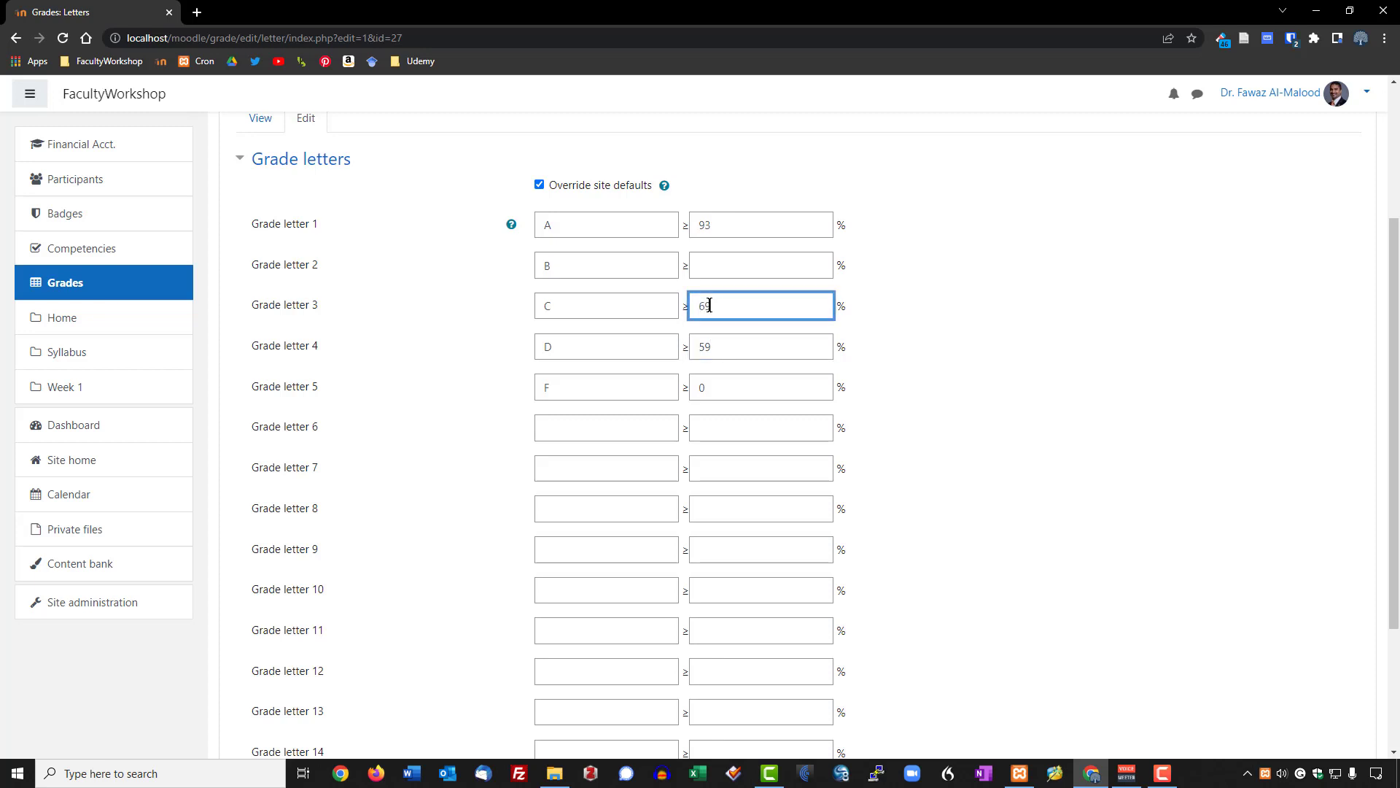
click(724, 266)
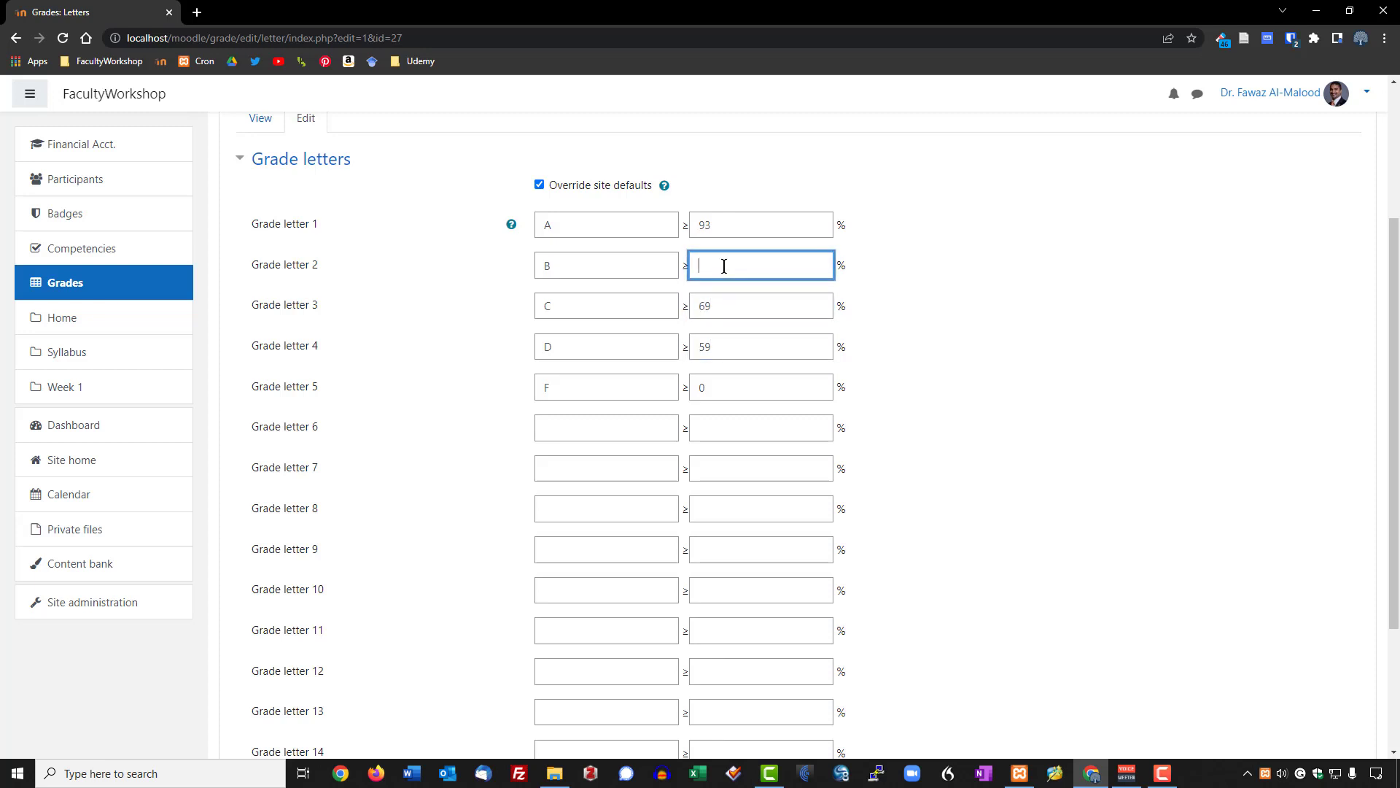
text(79)
drag(720, 224, 685, 225)
text(89)
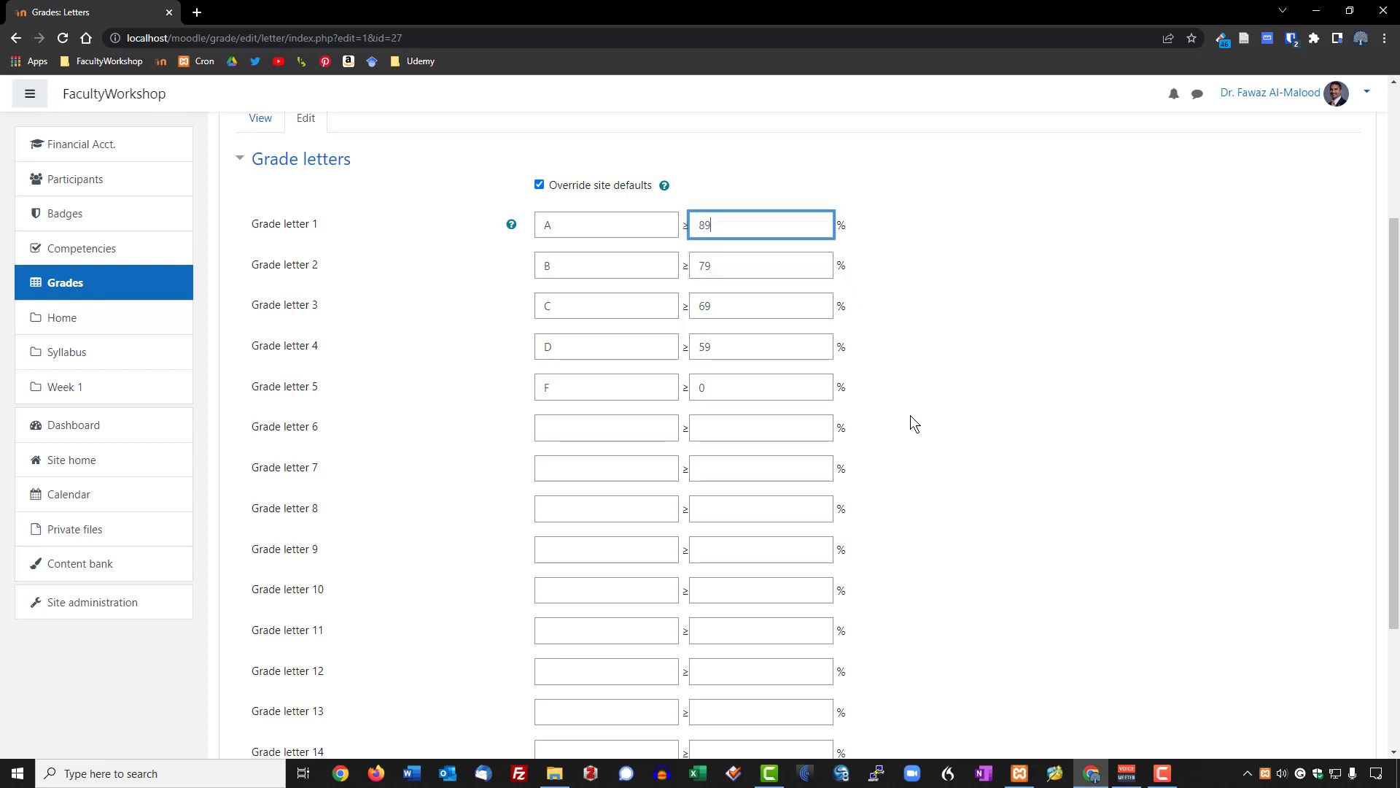
Step: Save the new A–F grade letters and return to the grader report
scroll(911, 417, down, 3)
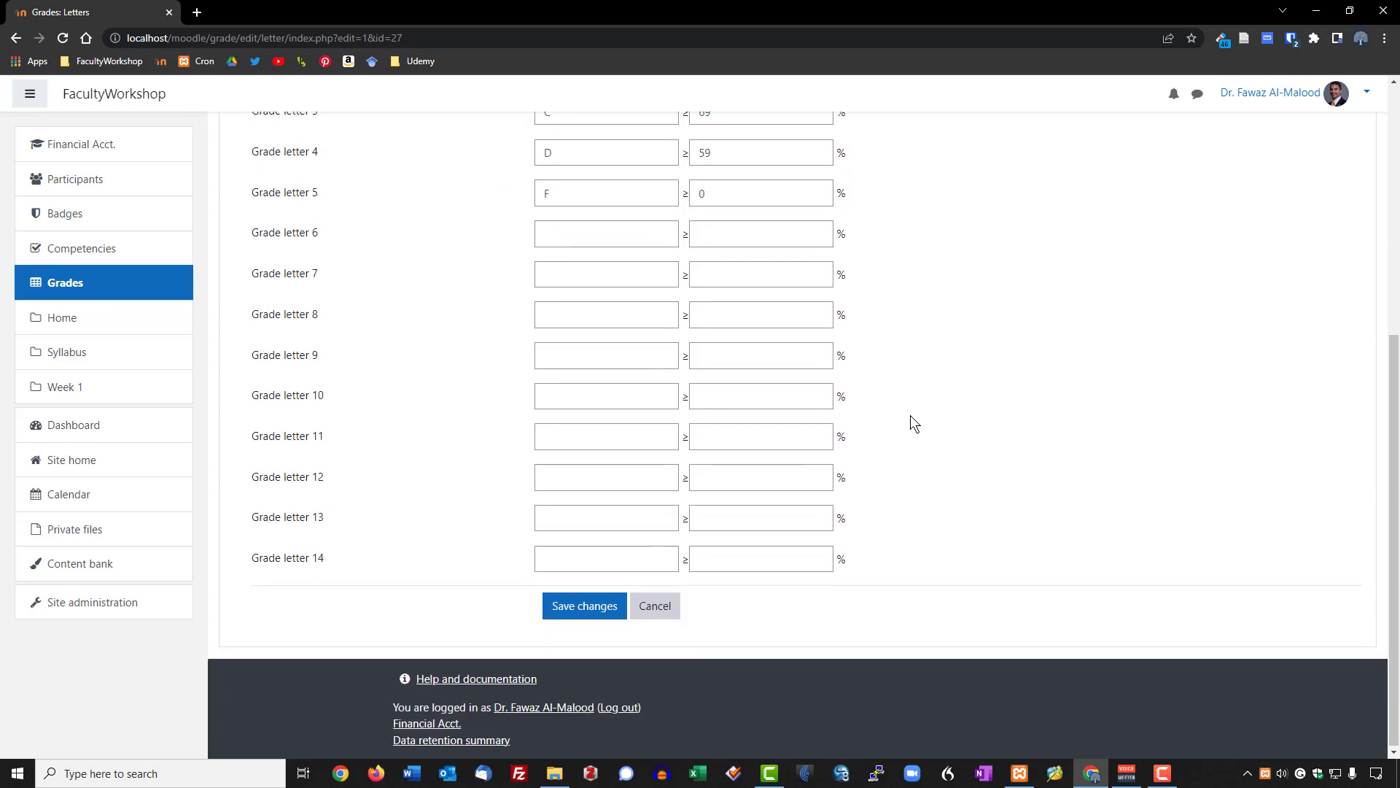
scroll(1008, 533, up, 2)
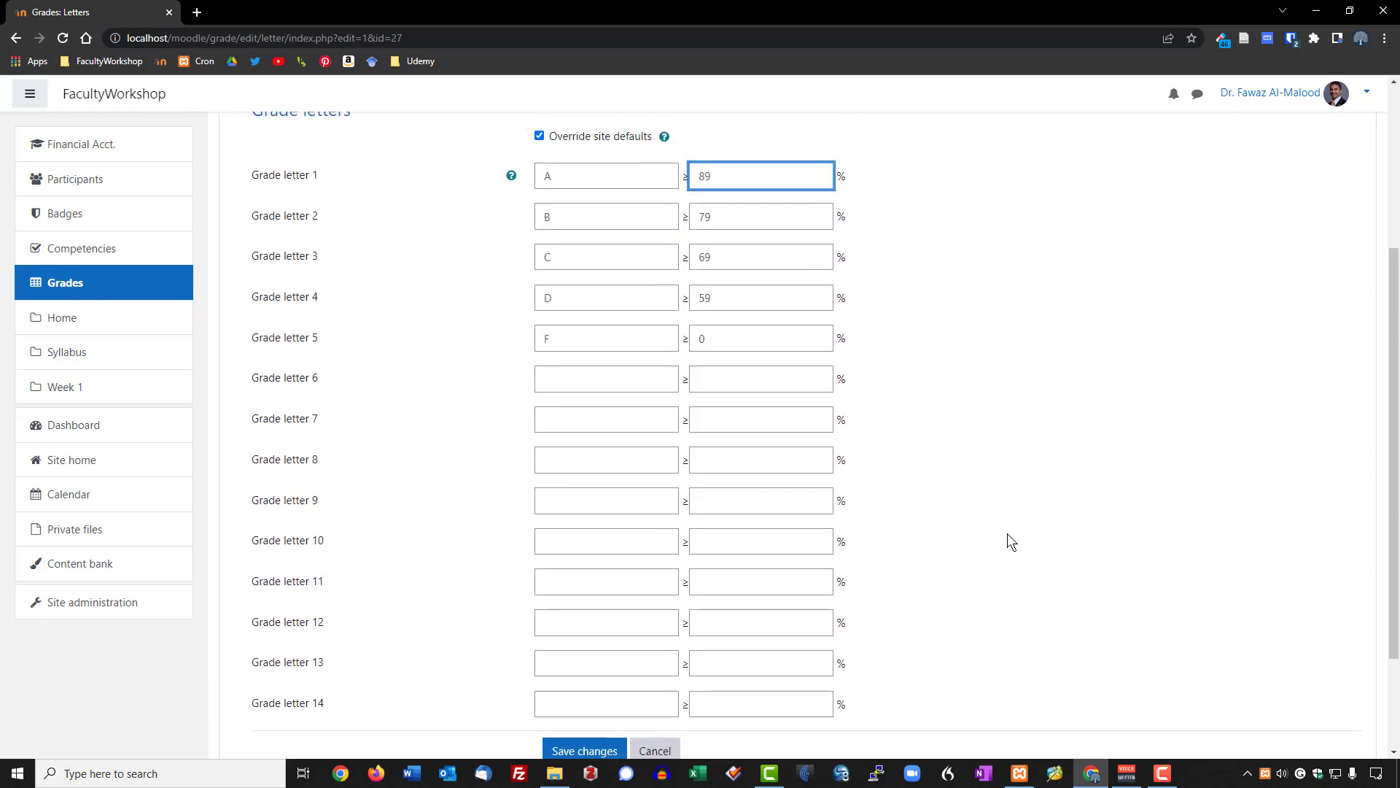
key(Return)
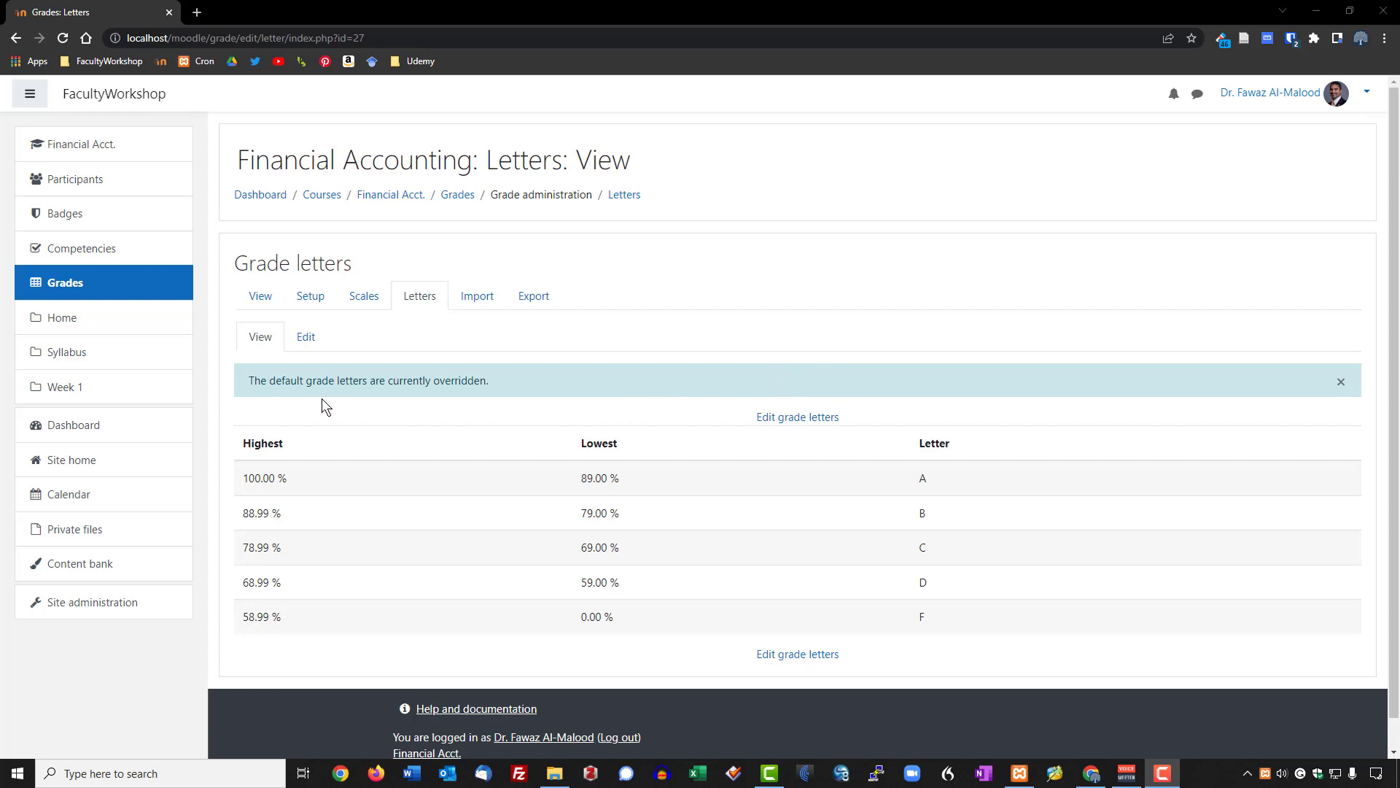
click(263, 301)
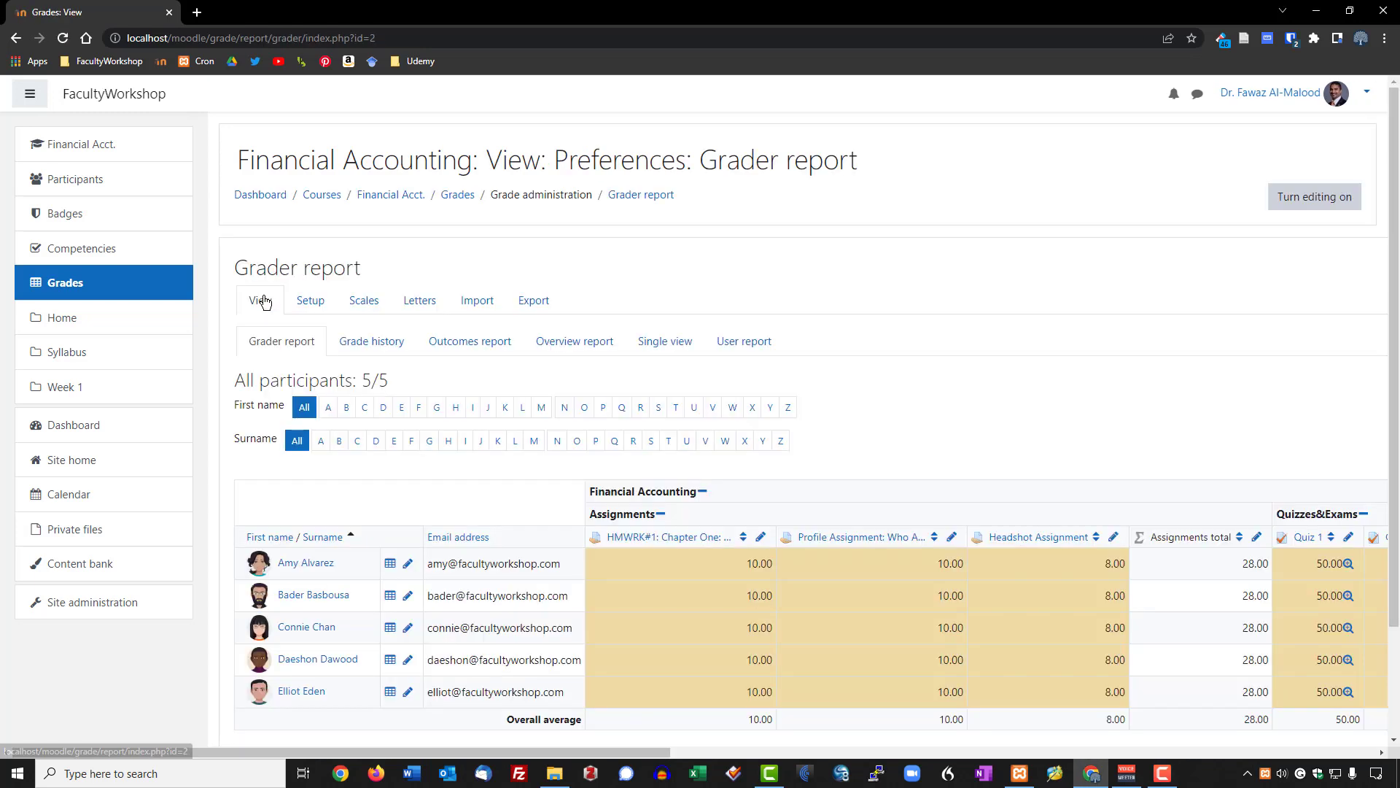
Step: Go to the Financial Accounting gradebook Setup and open Course grade settings
scroll(667, 569, down, 1)
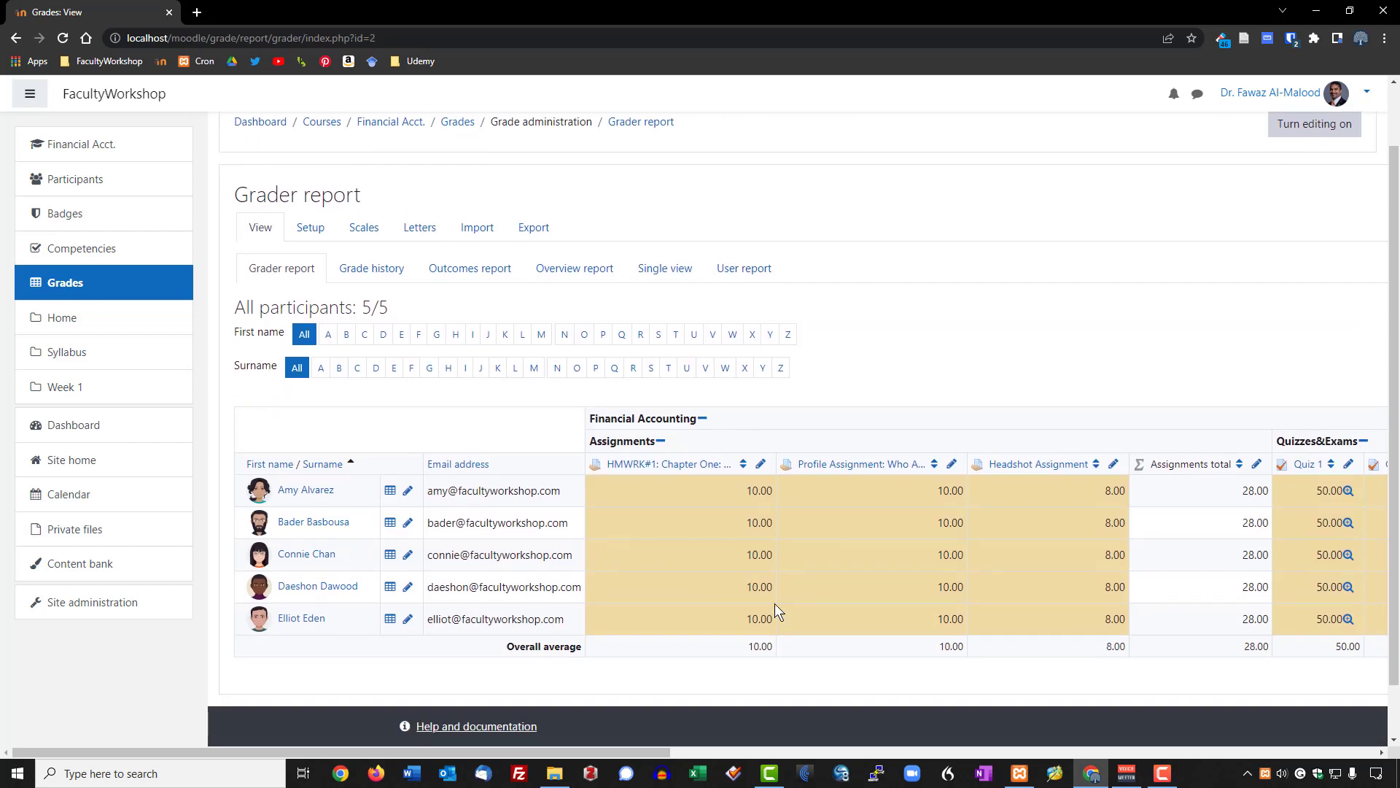
drag(639, 751, 561, 732)
click(310, 229)
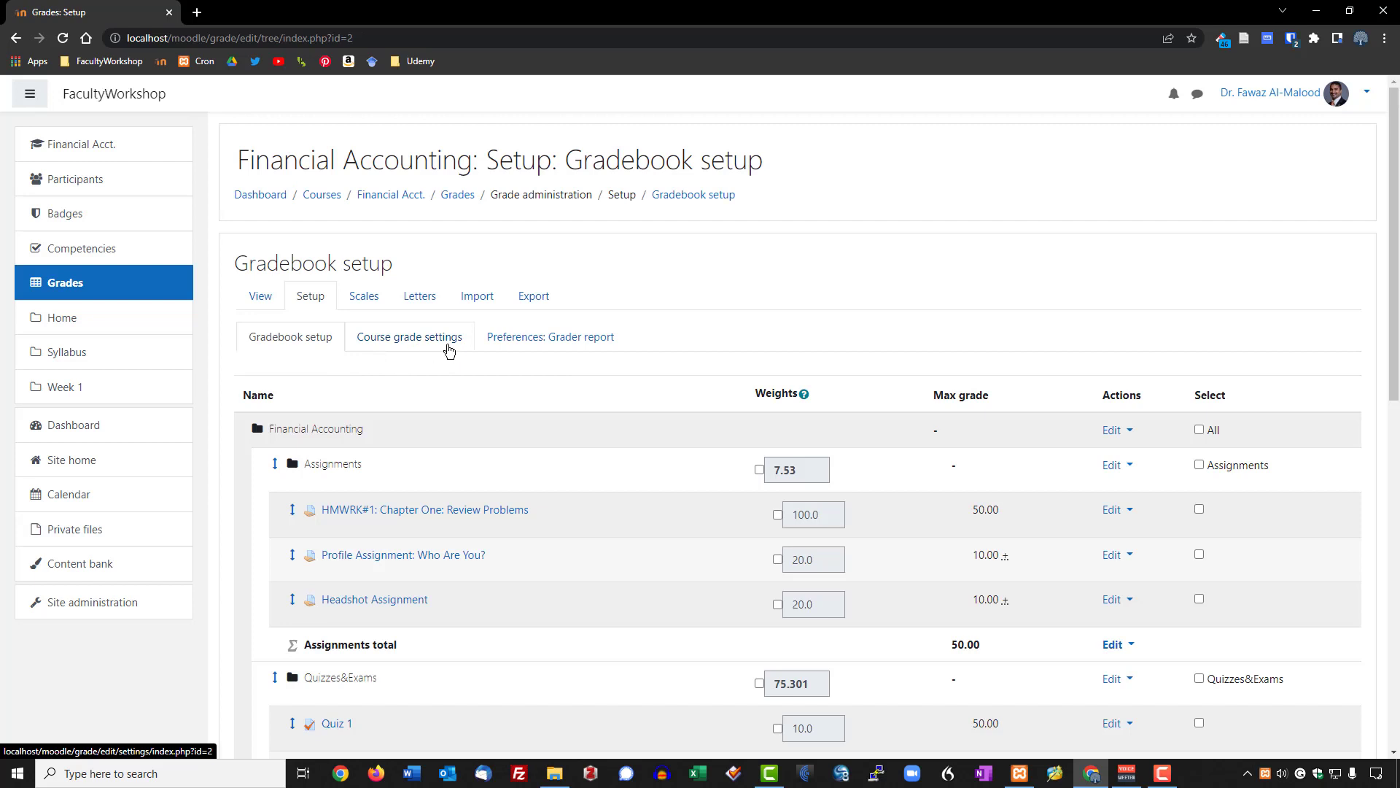
click(448, 349)
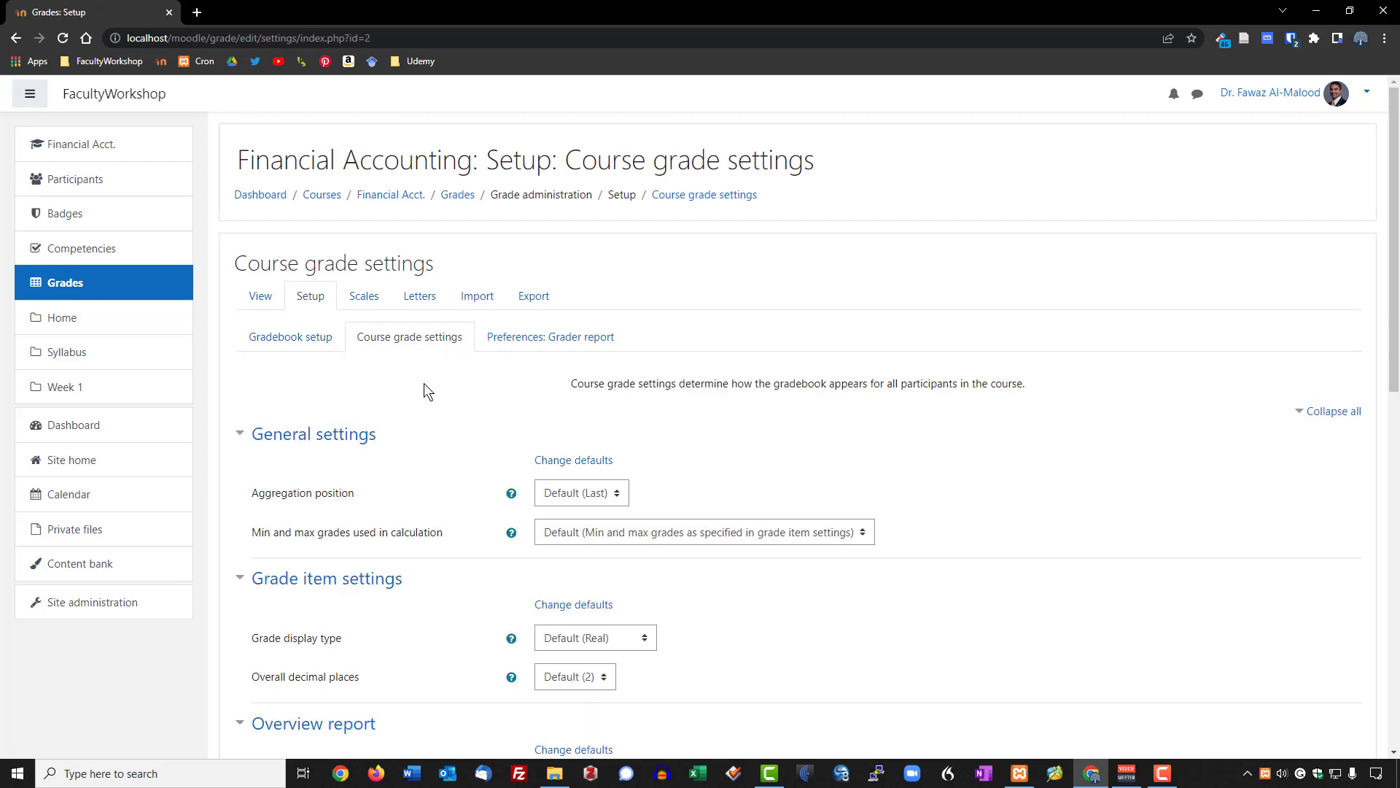
Step: Zoom the page to 125% and expand the Grade display type choices
scroll(246, 388, down, 3)
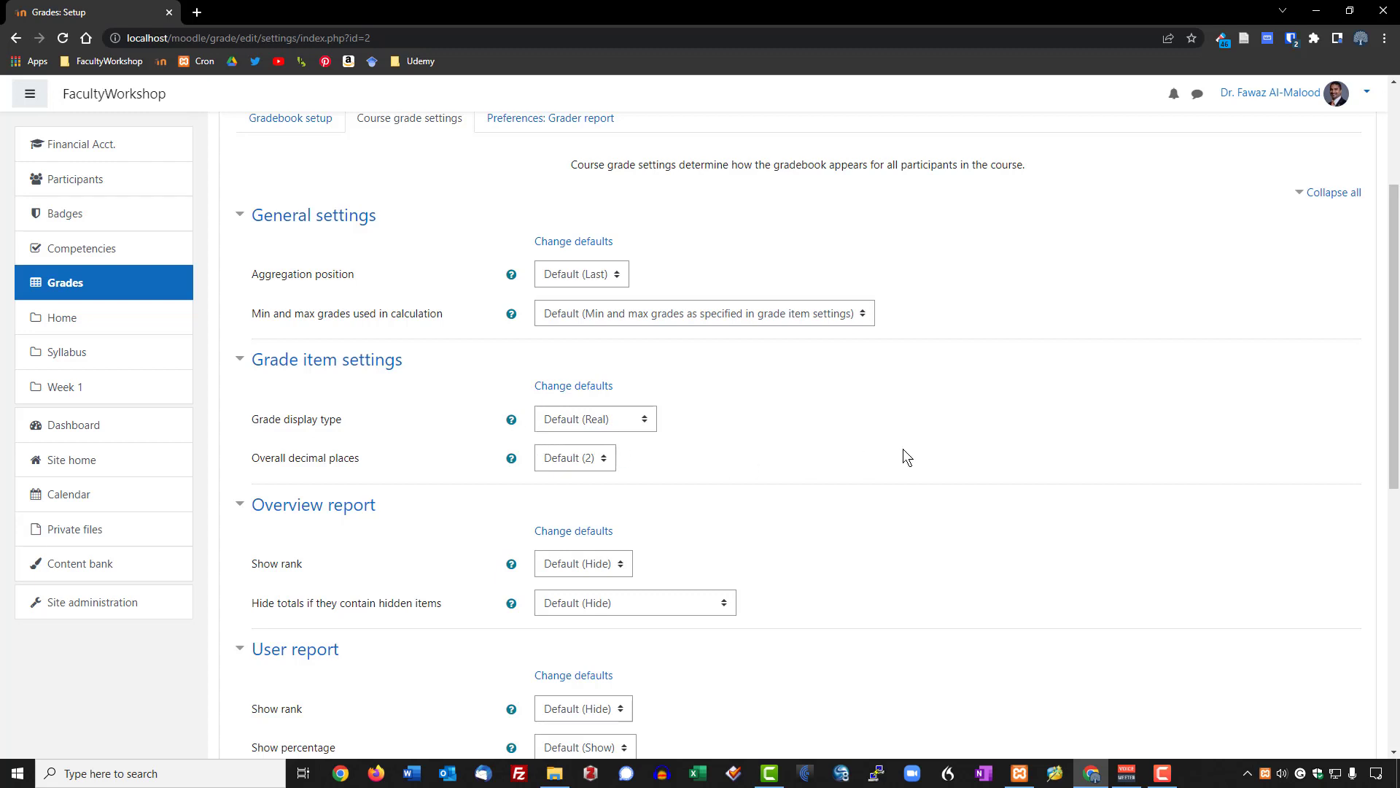
key(ctrl+plus)
key(ctrl+plus)
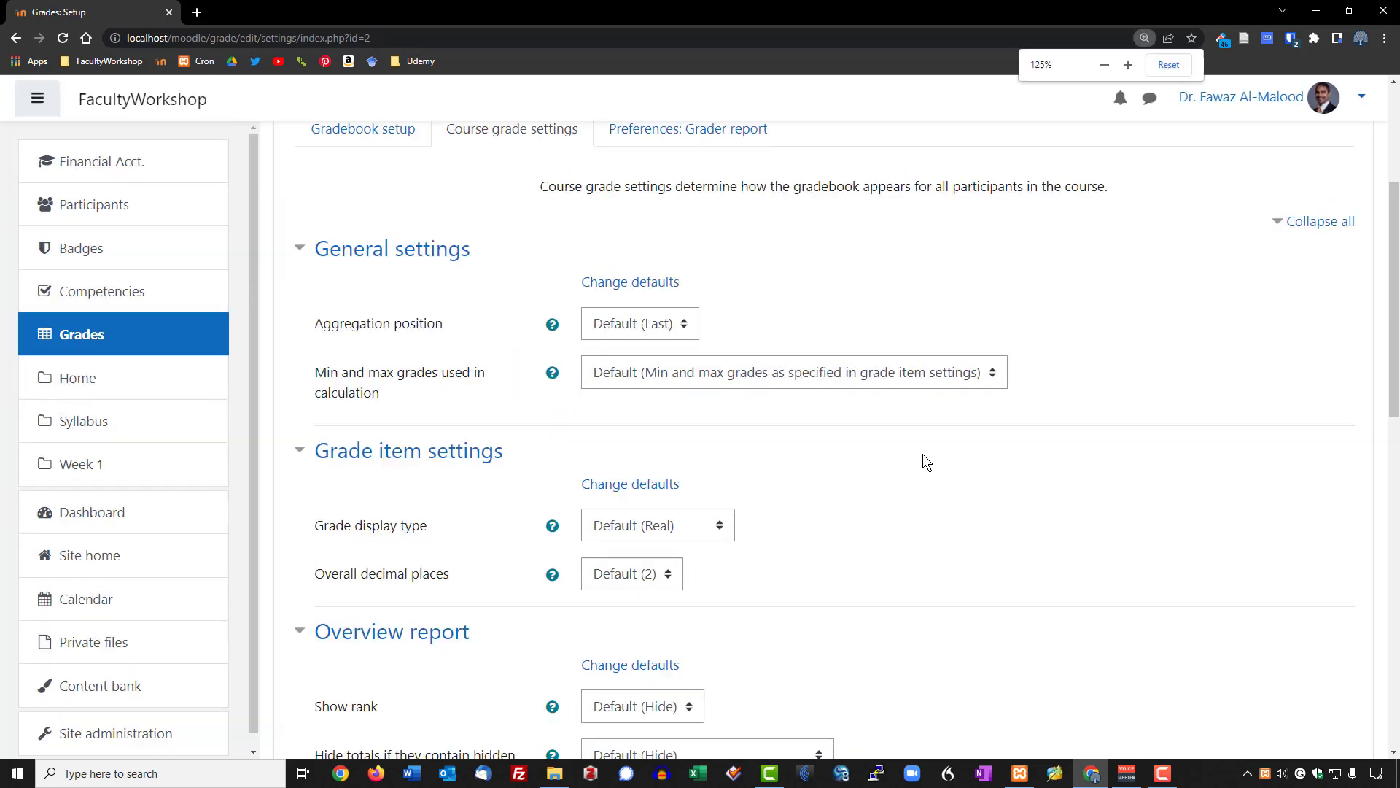
click(722, 531)
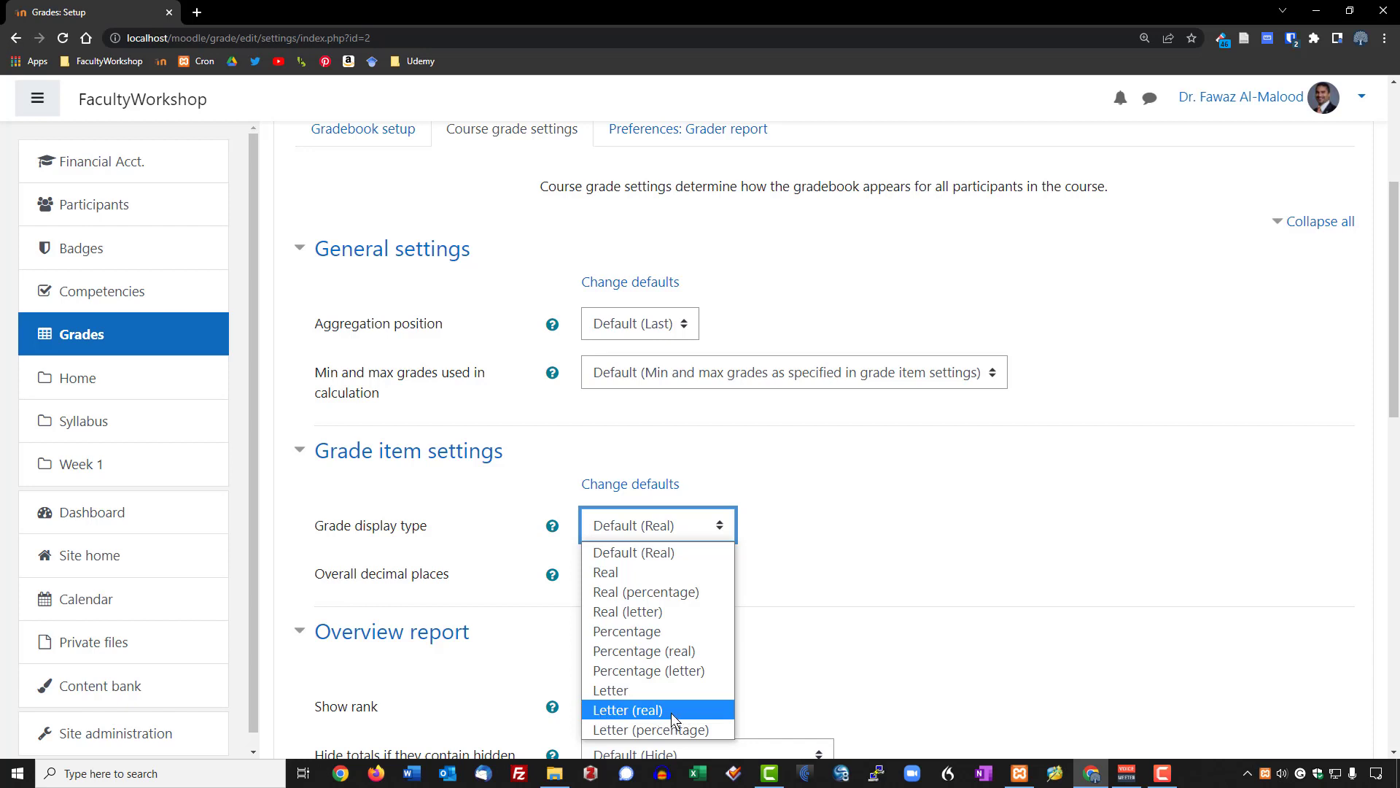
Step: Set Grade display type to Letter (real) and save the course grade settings
scroll(760, 653, down, 1)
click(693, 454)
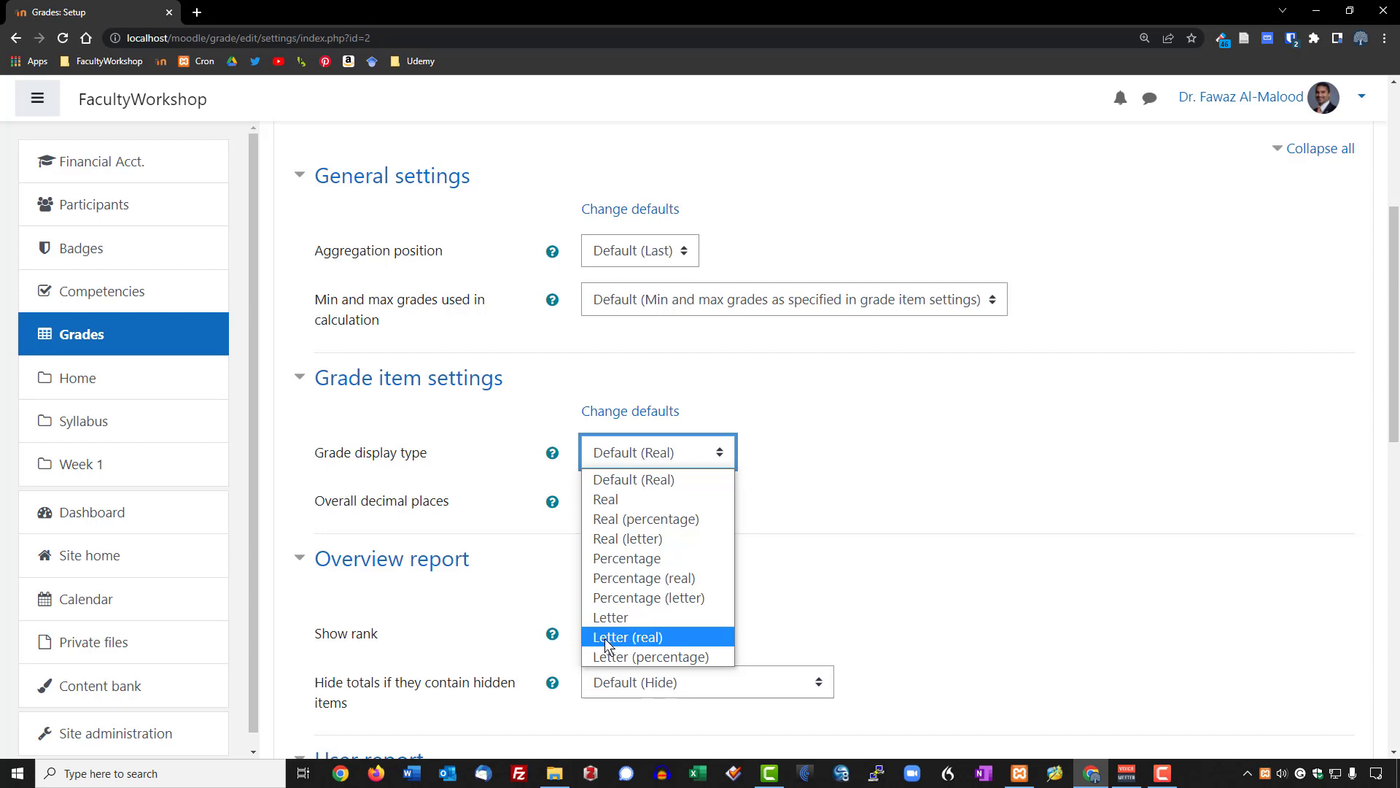
click(673, 638)
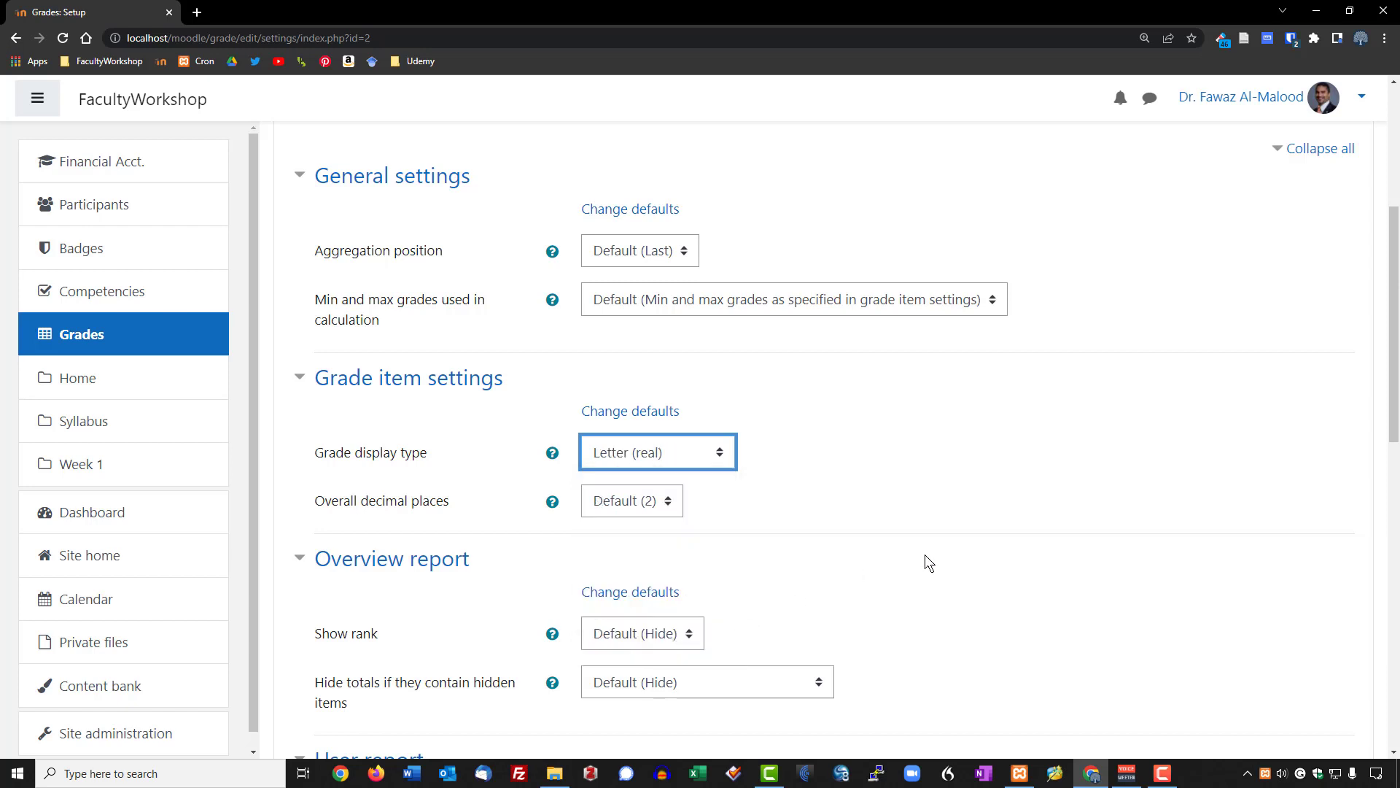
scroll(934, 552, down, 2)
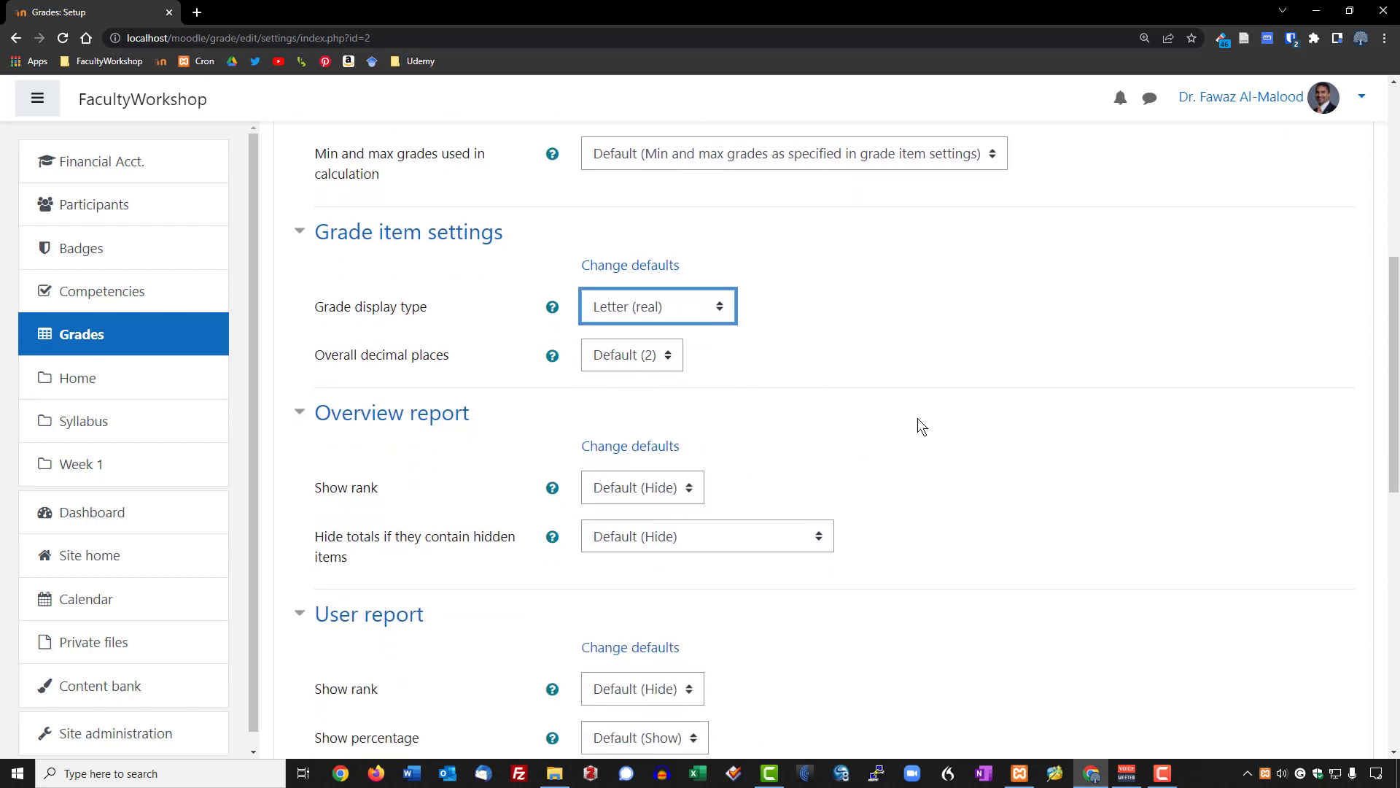
scroll(970, 455, down, 10)
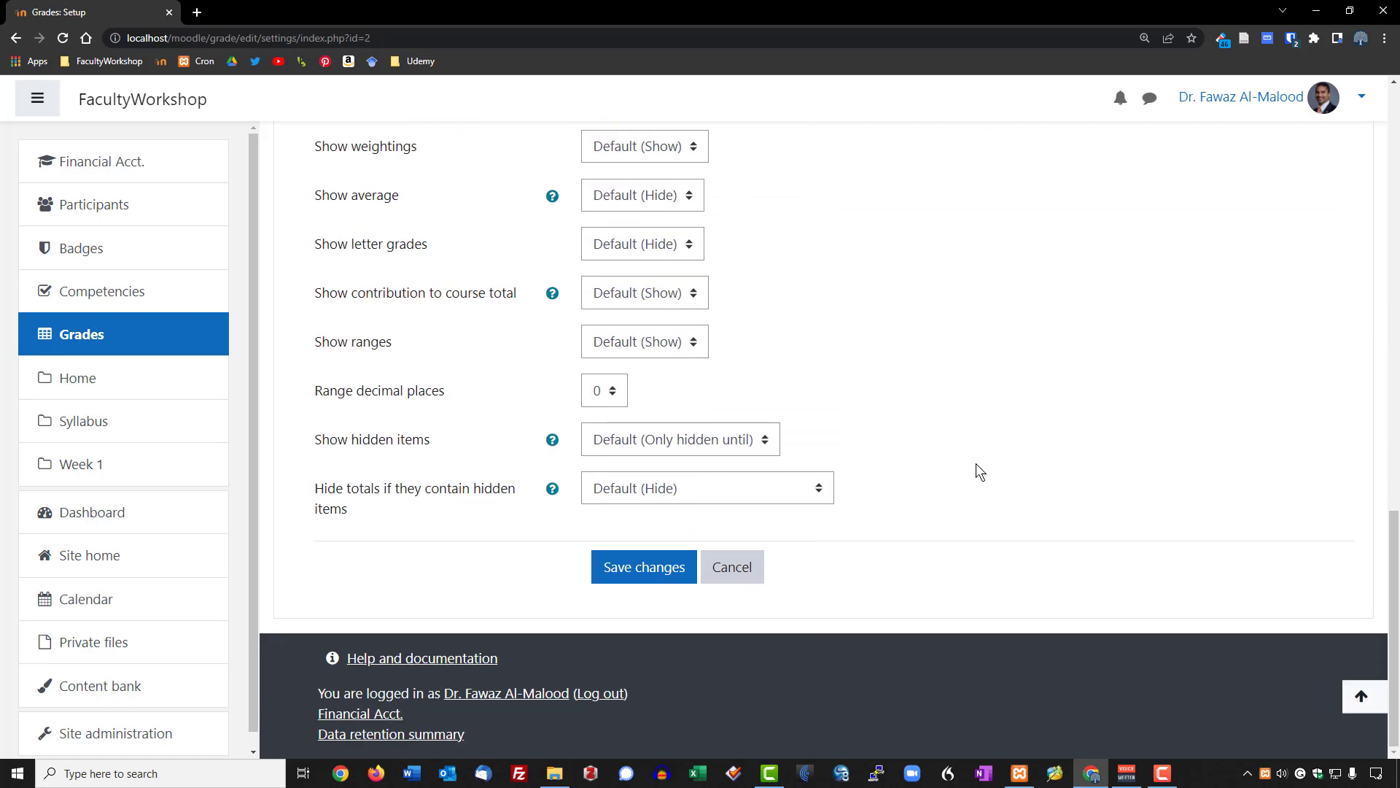
click(655, 572)
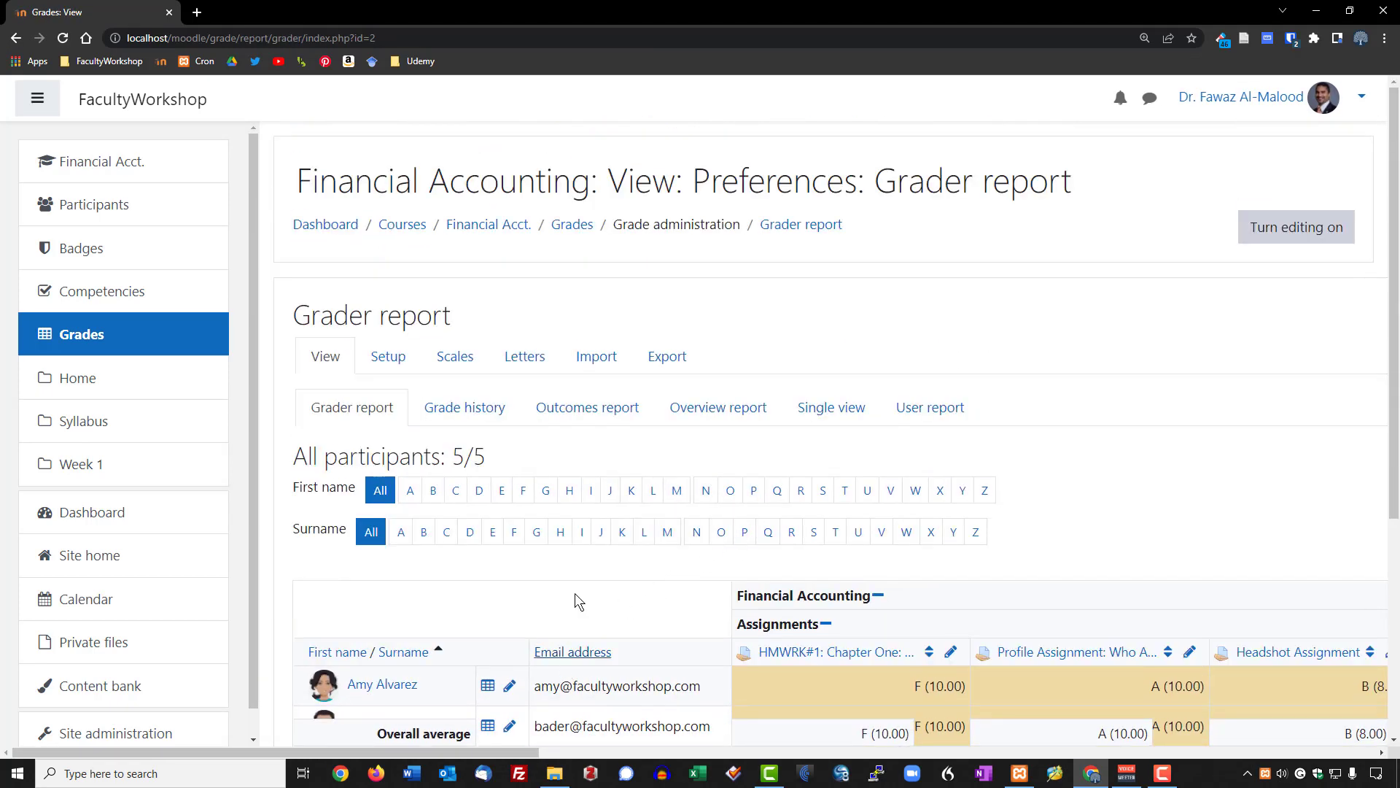
scroll(578, 602, down, 4)
drag(531, 752, 1031, 785)
scroll(741, 150, up, 2)
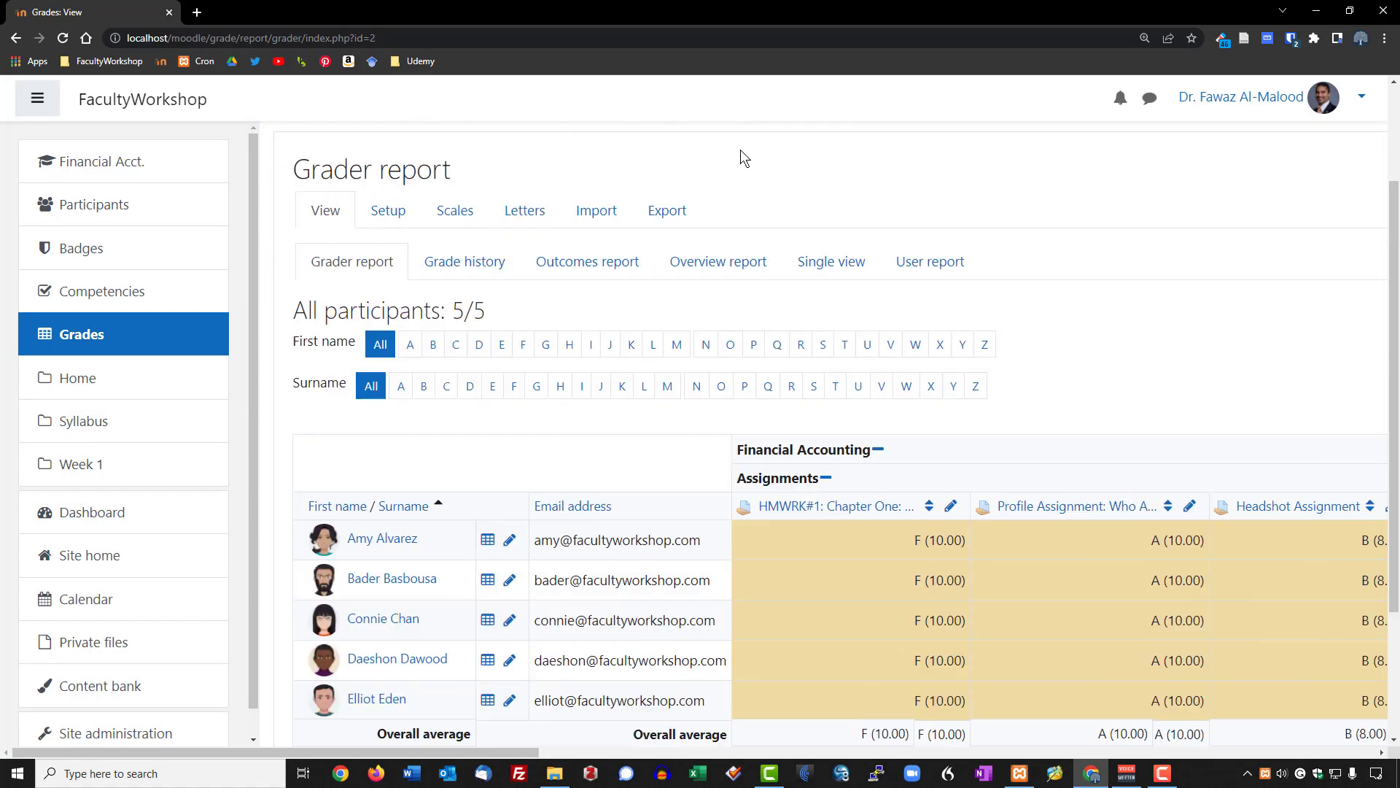